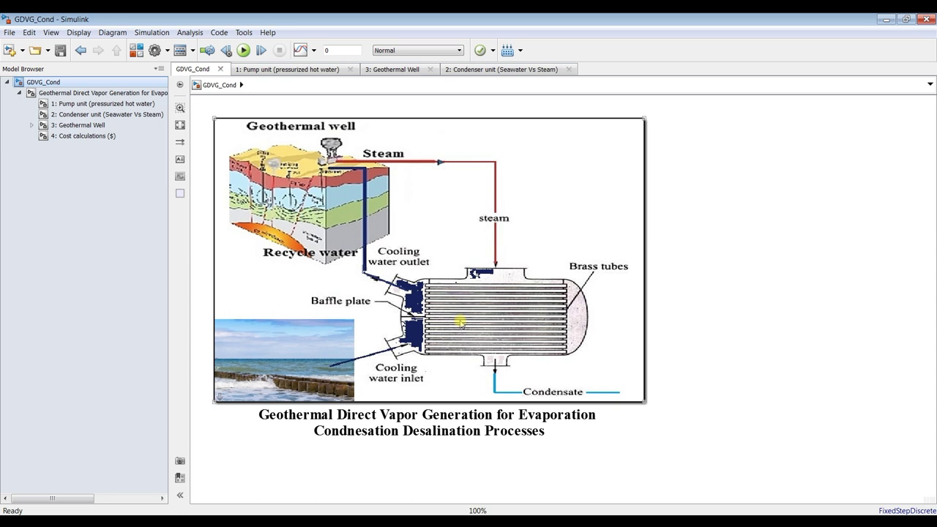
Open the model info of the top-level geothermal desalination block and read its description.
scroll(423, 308, "down", 1)
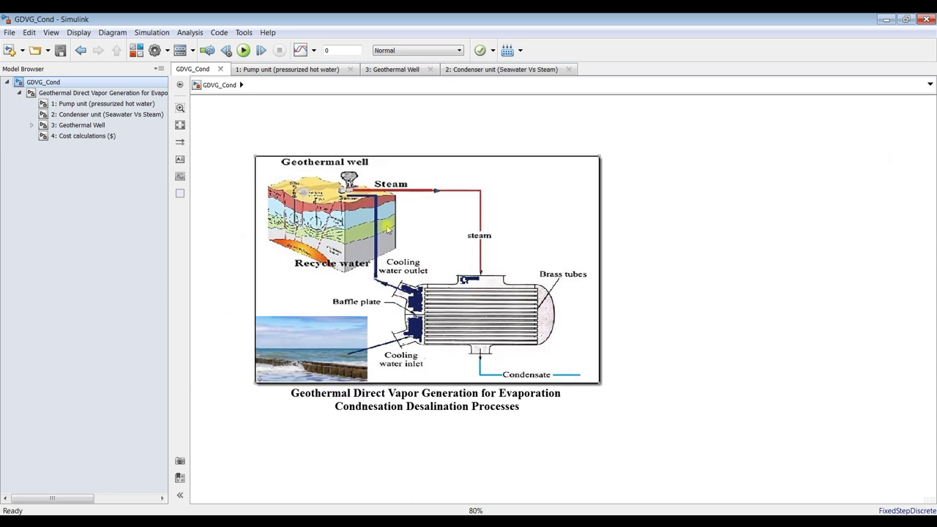
double_click(395, 210)
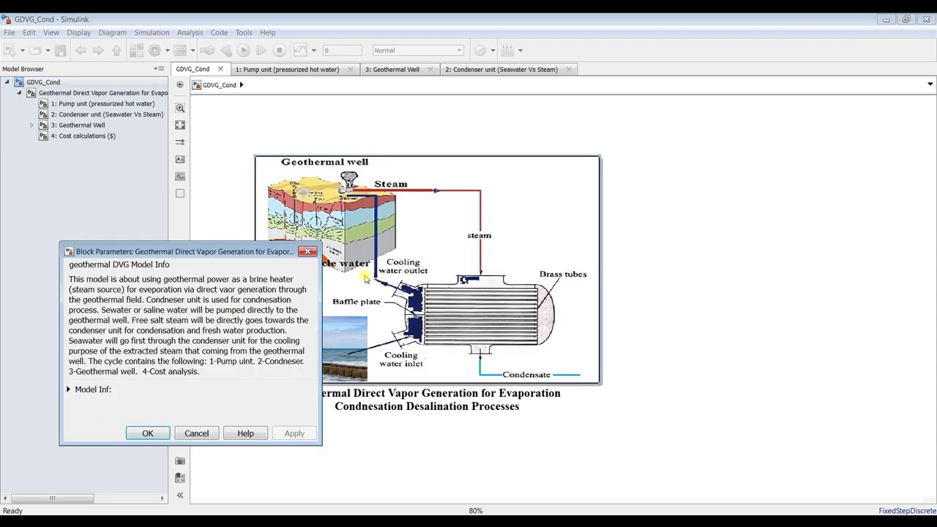
left_click(101, 390)
left_click(148, 434)
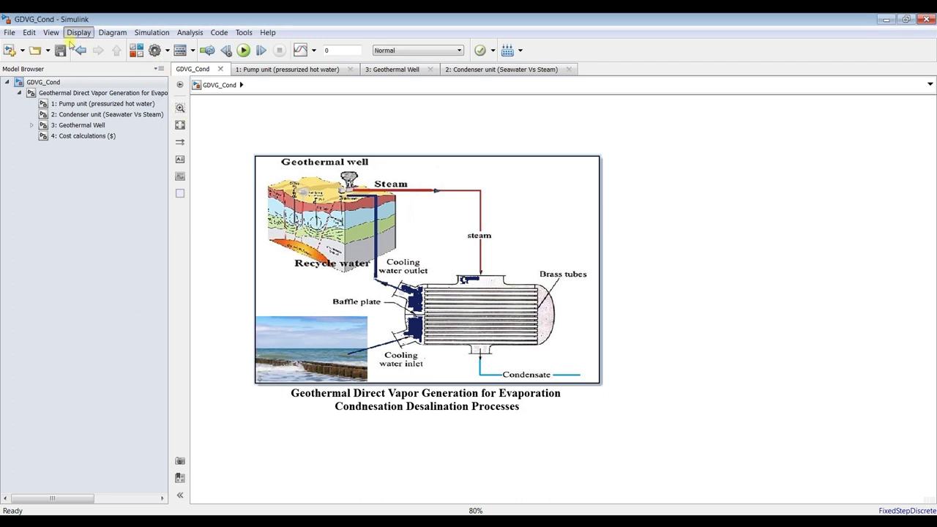
Check which items the Model Browser is set to include.
left_click(51, 32)
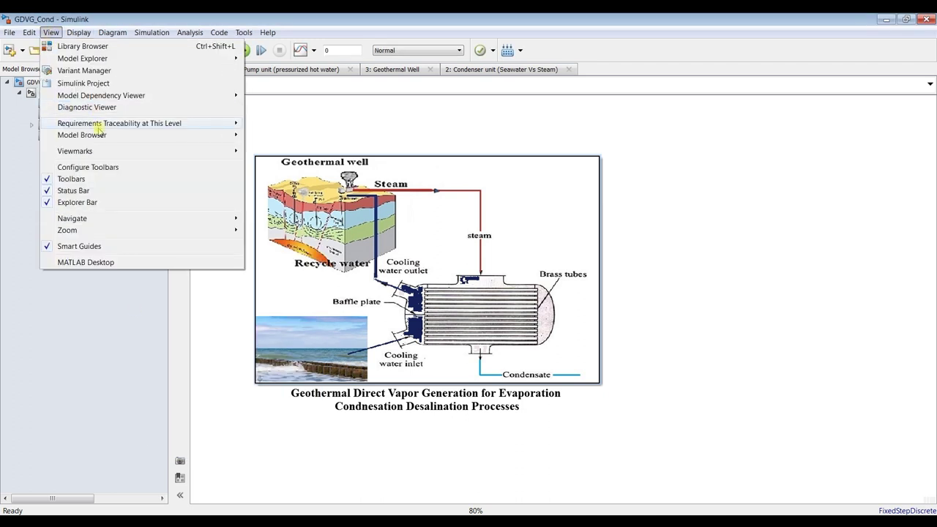
mouse_move(121, 135)
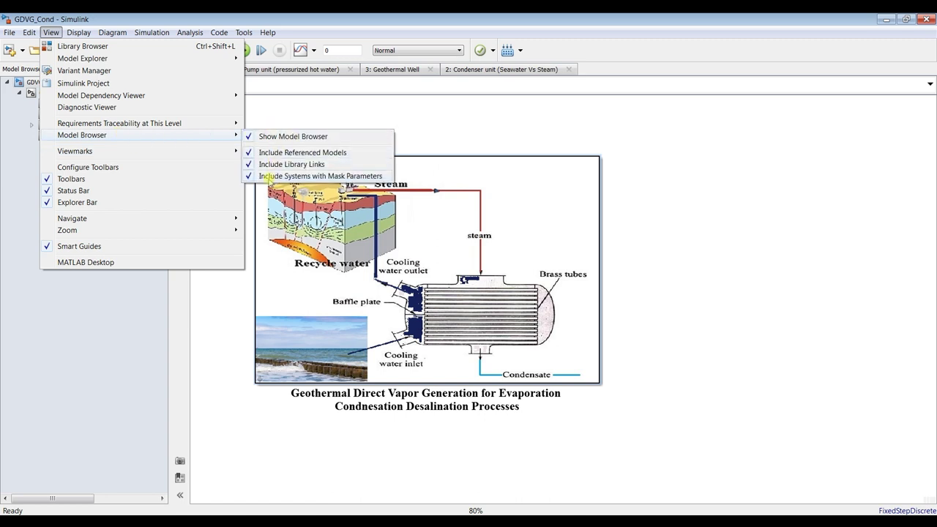
left_click(215, 366)
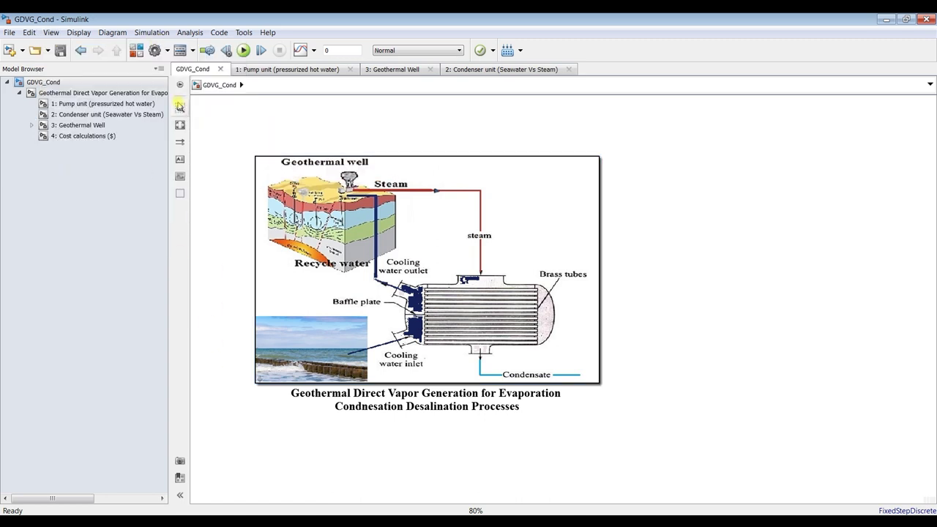
left_click(156, 74)
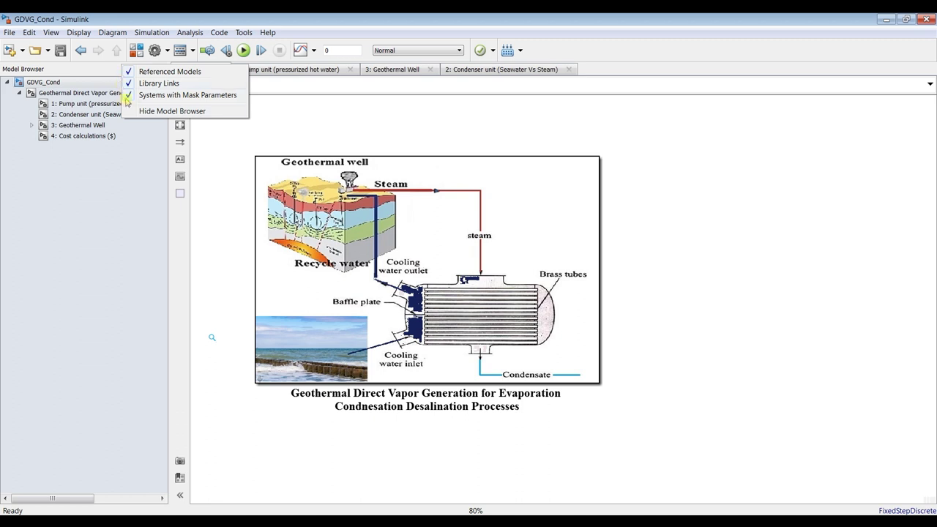
left_click(98, 219)
Open the Geothermal Direct Vapor Generation subsystem and review the pump unit's efficiency, inlet temperature and feed salinity parameters.
left_click(96, 93)
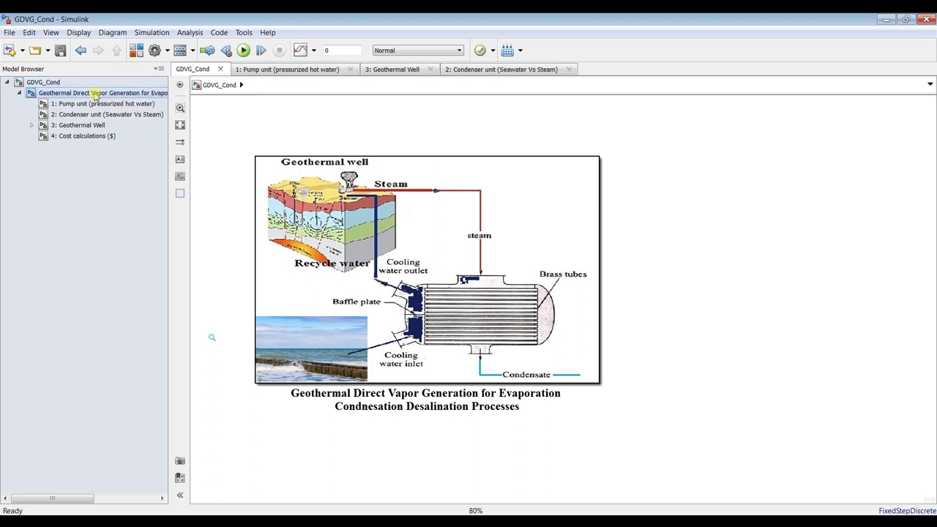
left_click(180, 125)
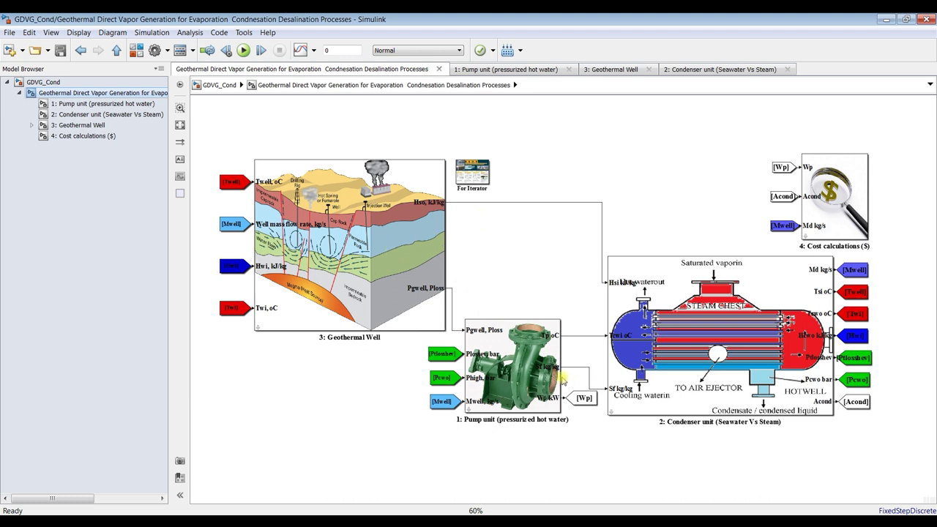
double_click(518, 349)
left_click_drag(468, 220, 416, 125)
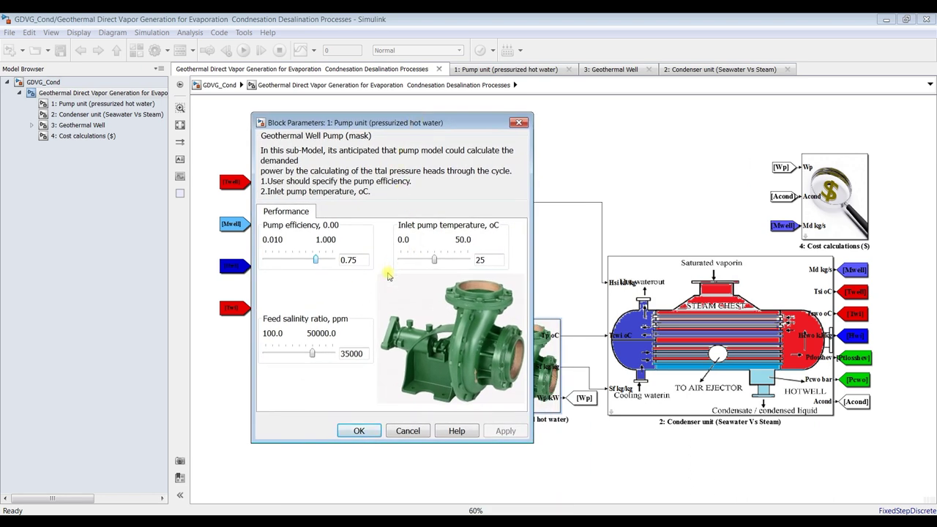
double_click(359, 260)
left_click(490, 261)
double_click(491, 261)
double_click(362, 353)
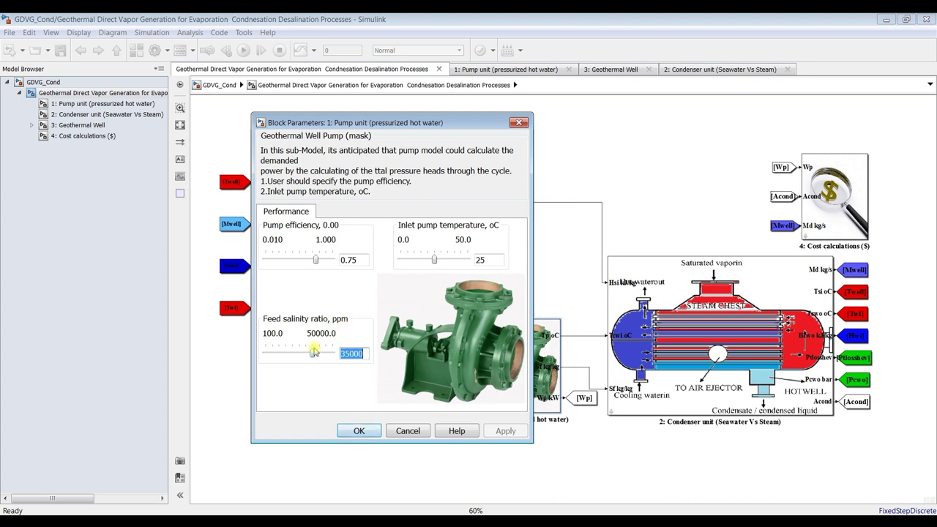
left_click(360, 431)
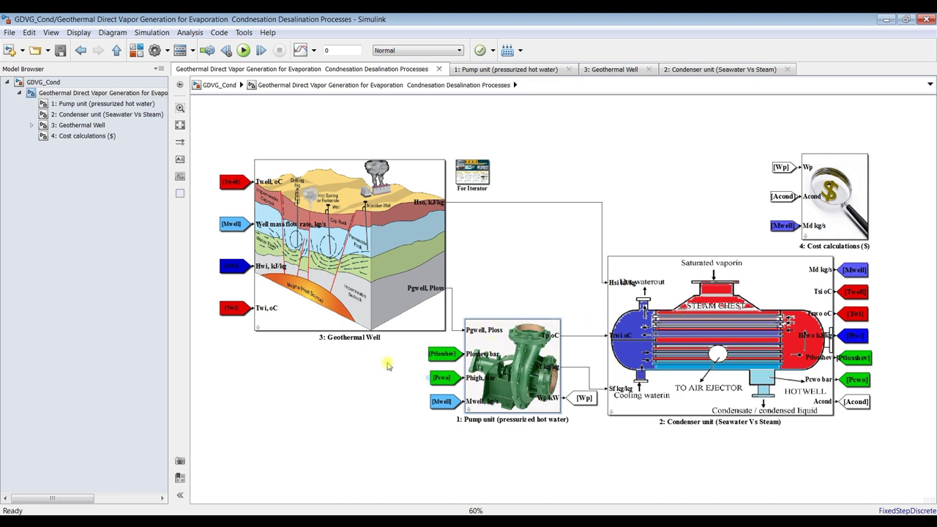
Return to the Geothermal Direct Vapor Generation subsystem and open the condenser unit's design parameters.
key("Escape")
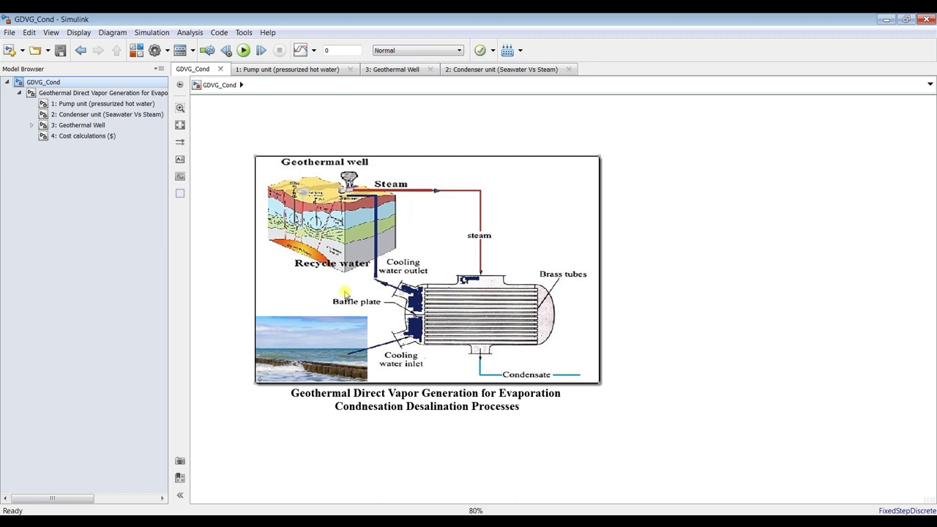
left_click(90, 93)
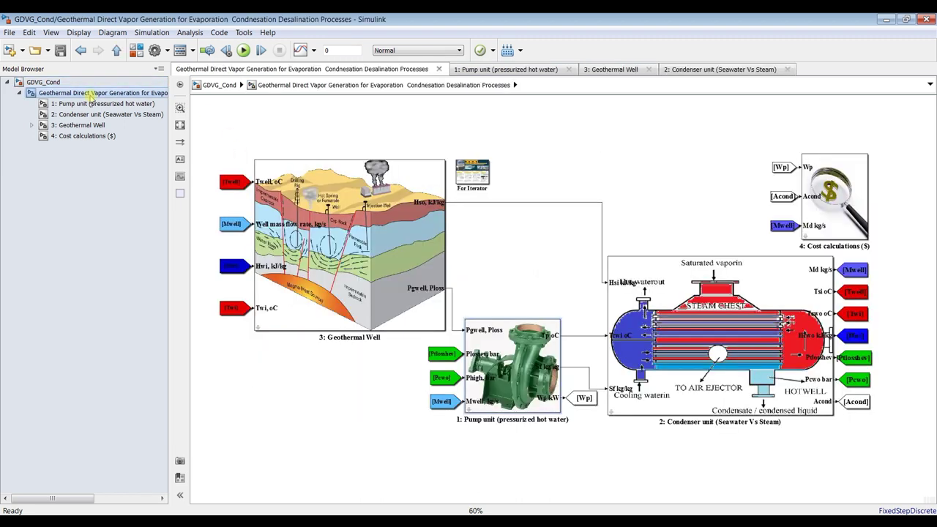
left_click(717, 313)
double_click(716, 312)
left_click_drag(586, 176, 469, 69)
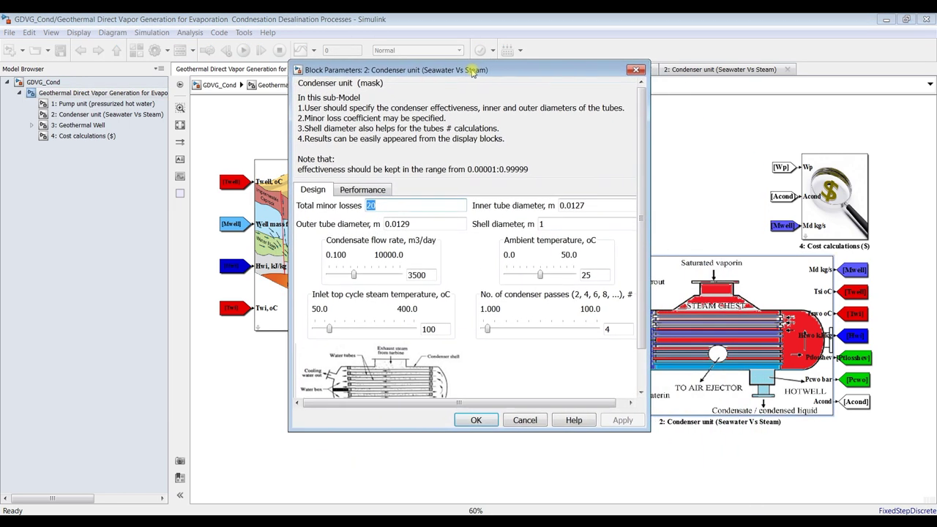
left_click_drag(641, 221, 640, 254)
Review the condenser's minor losses and tube diameters, and set its shell diameter to 0.7 m.
double_click(369, 175)
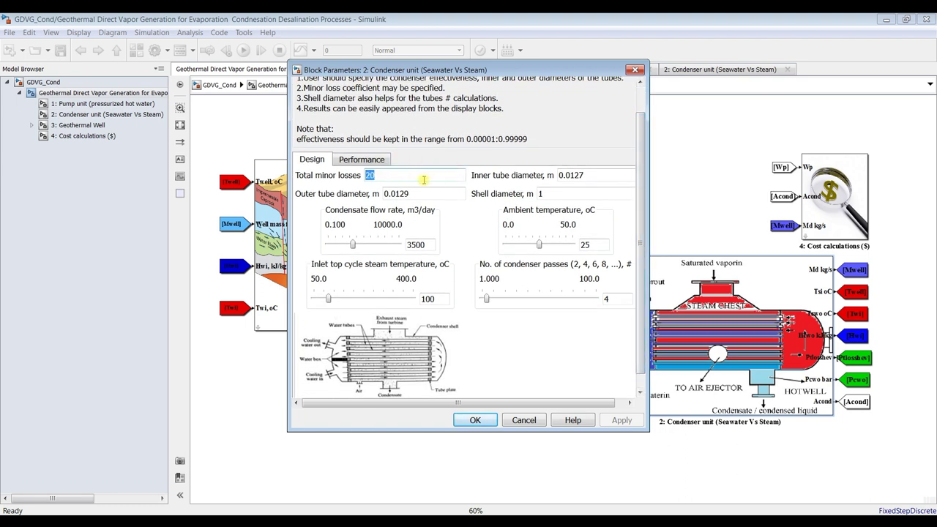
double_click(599, 175)
double_click(432, 191)
double_click(550, 192)
type("0.7")
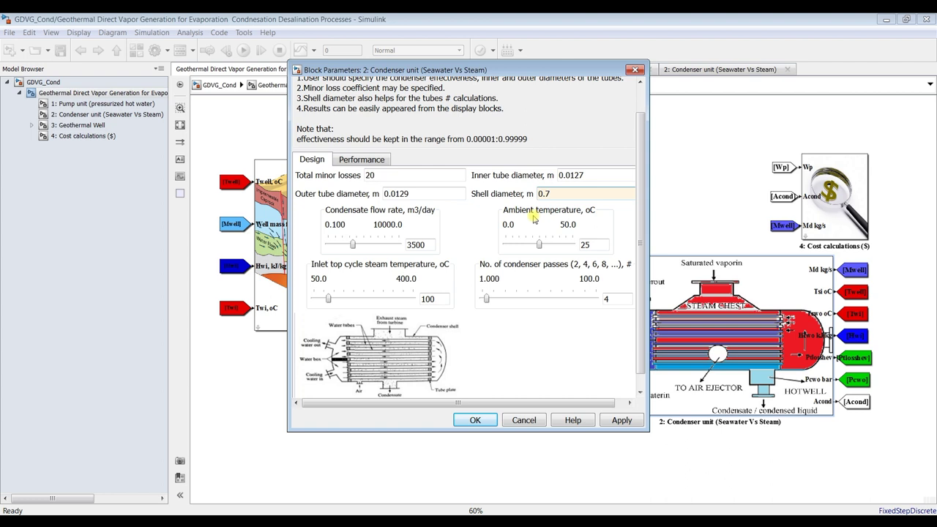
Set the condenser's condensate flow rate to 1500 m3/day and its ambient temperature to 30 °C.
double_click(430, 244)
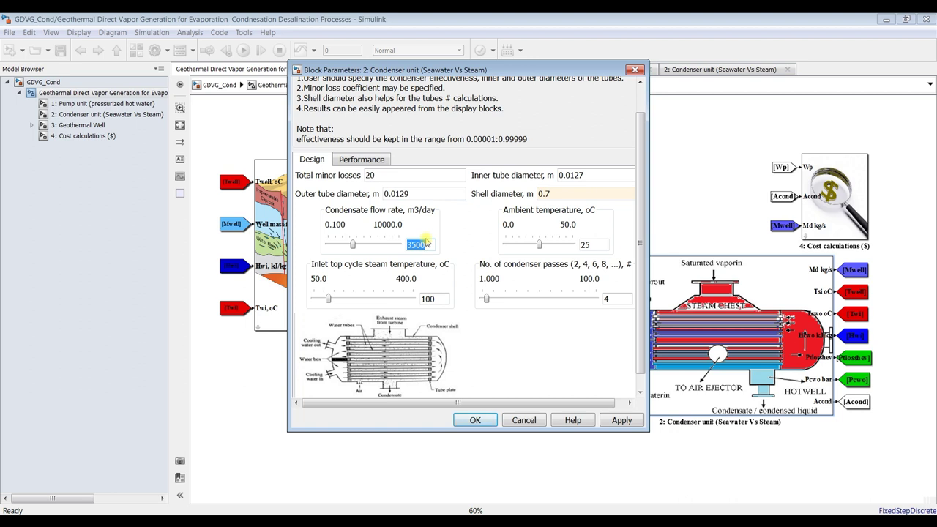
type("1")
double_click(599, 239)
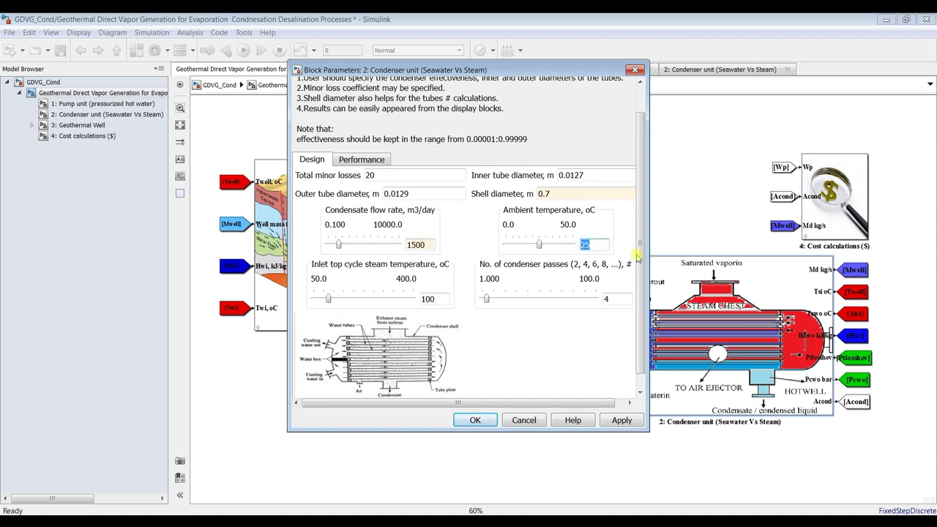
scroll(634, 257, "down", 2)
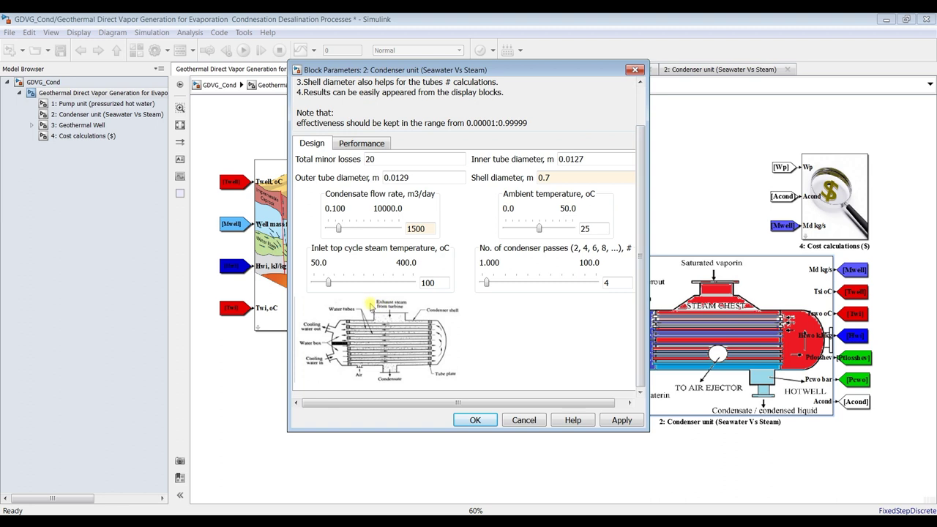
double_click(599, 230)
type("30")
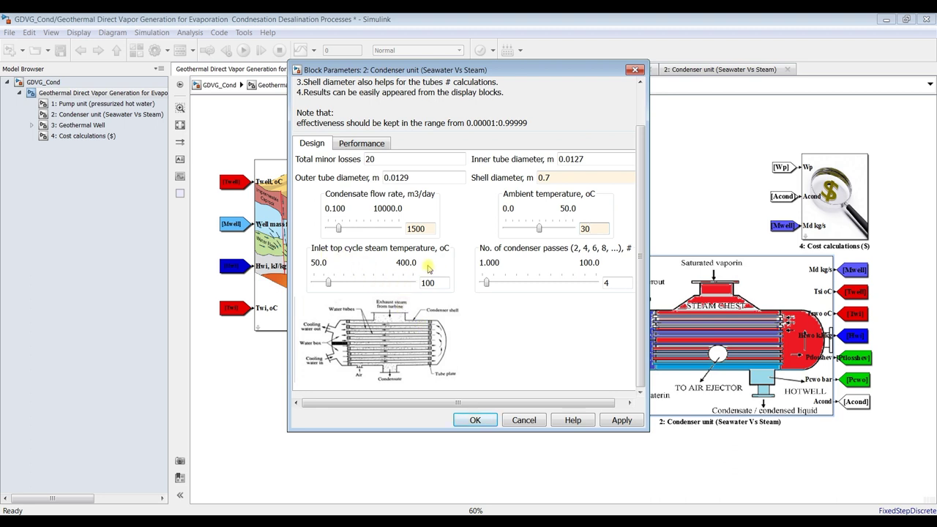
Review the condenser's inlet top cycle steam temperature and number of passes.
double_click(438, 282)
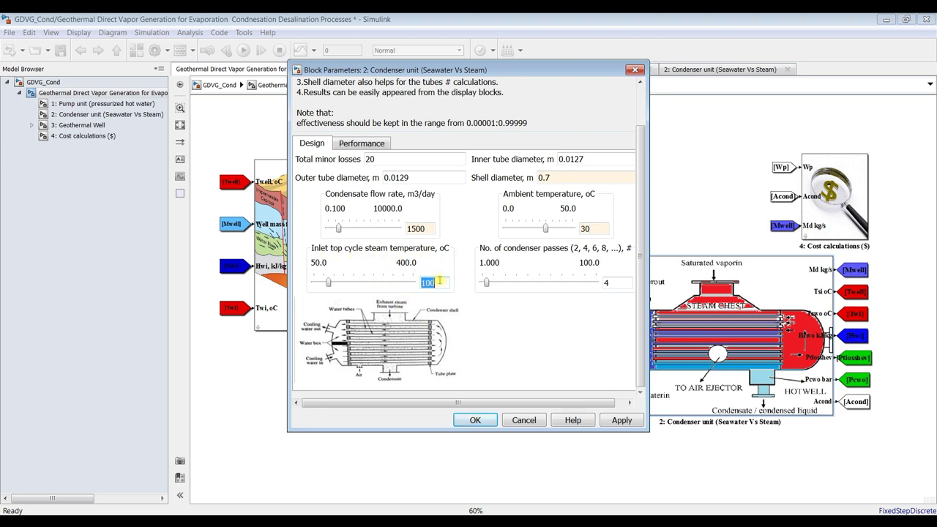
left_click_drag(527, 69, 614, 65)
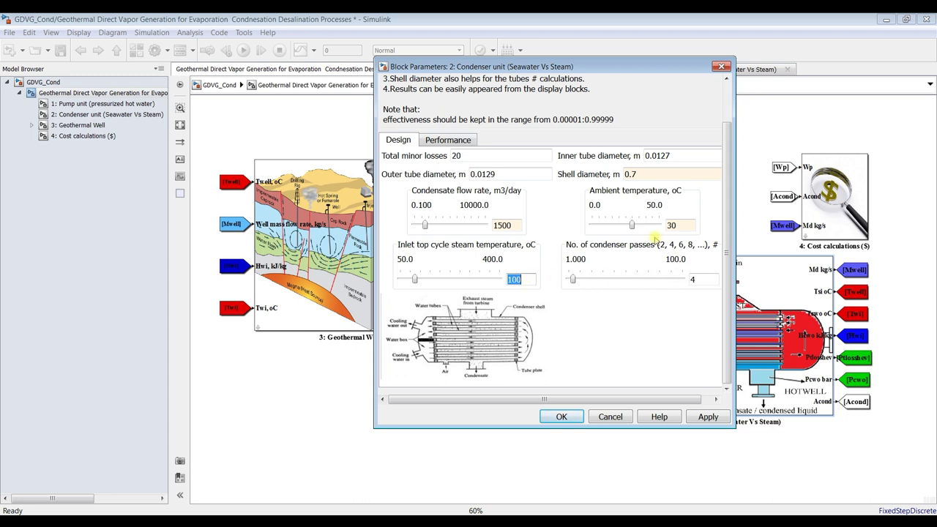
double_click(698, 279)
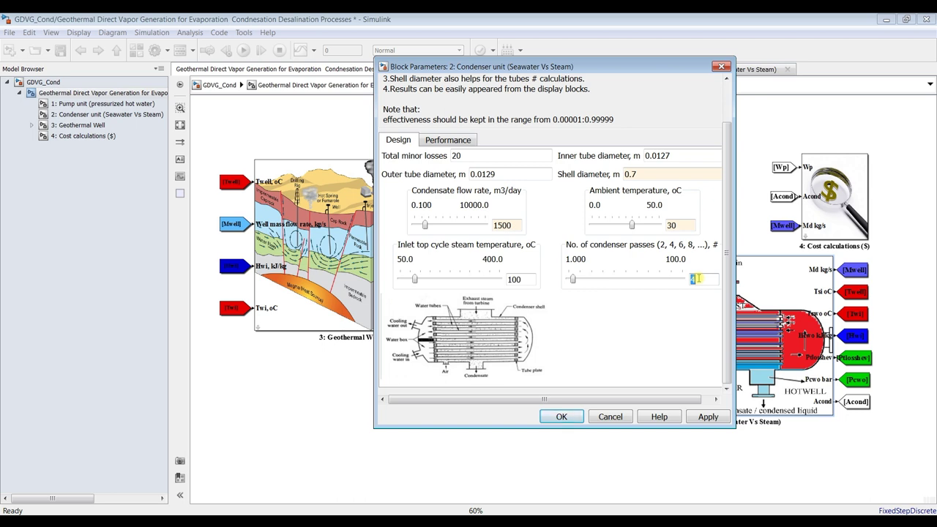
Set the condenser unit's evaporator effectiveness to 0.5 and apply the parameter changes.
left_click(441, 142)
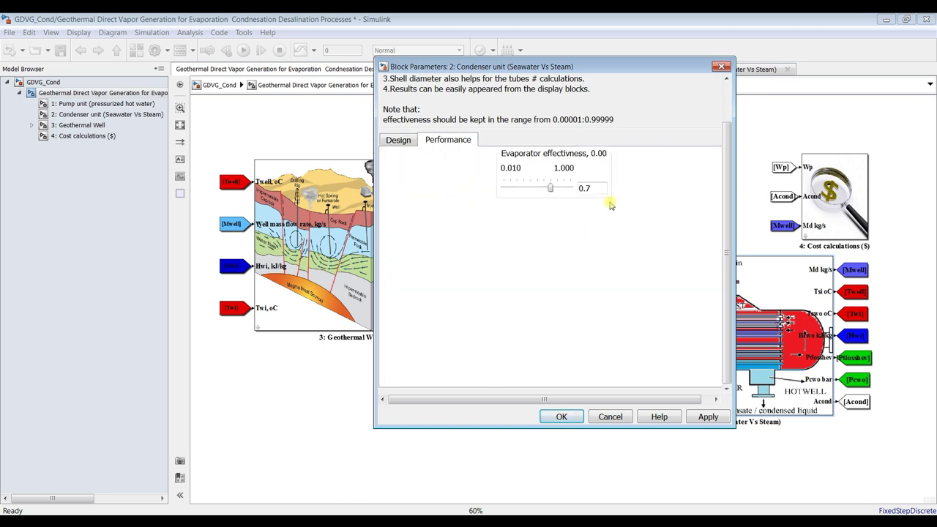
left_click_drag(551, 189, 539, 188)
mouse_move(539, 190)
left_mouse_down()
mouse_move(574, 191)
mouse_move(524, 192)
mouse_move(548, 191)
left_mouse_up()
double_click(590, 188)
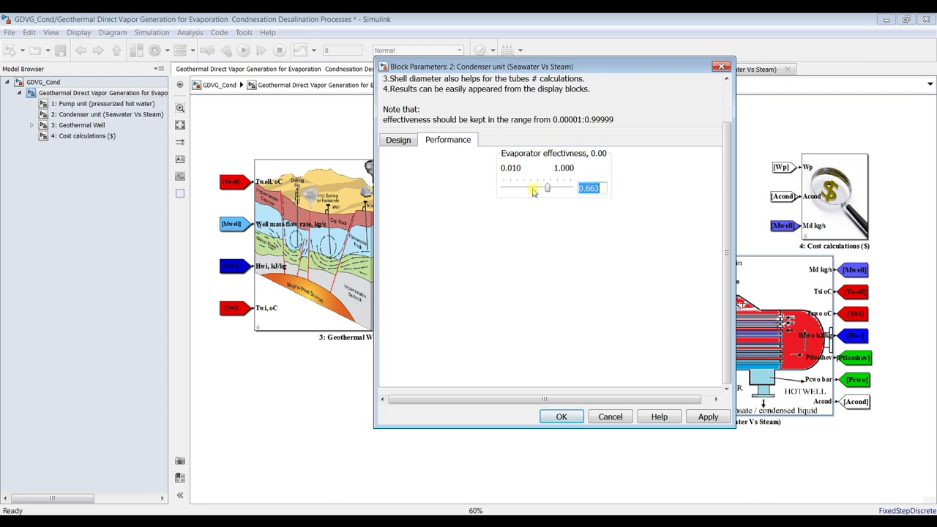
left_click_drag(549, 192, 542, 192)
double_click(599, 188)
type("0.")
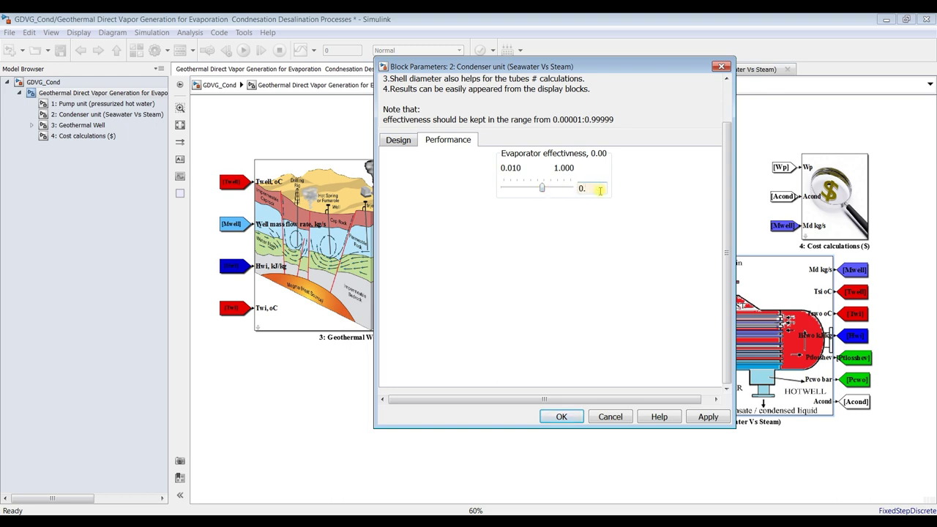
left_click(696, 417)
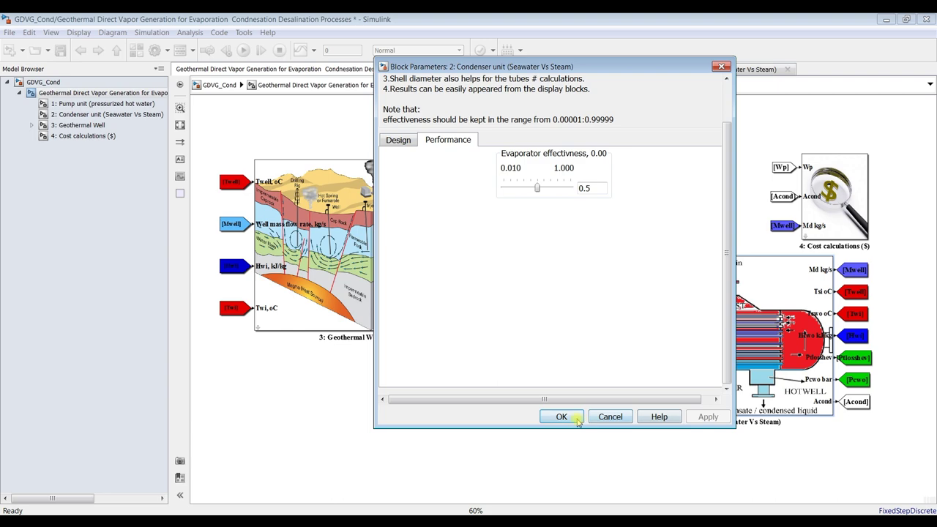
left_click(561, 416)
Open the Geothermal Well block's parameters and review the steam pipe diameter and ambient temperature.
left_click(320, 179)
double_click(319, 180)
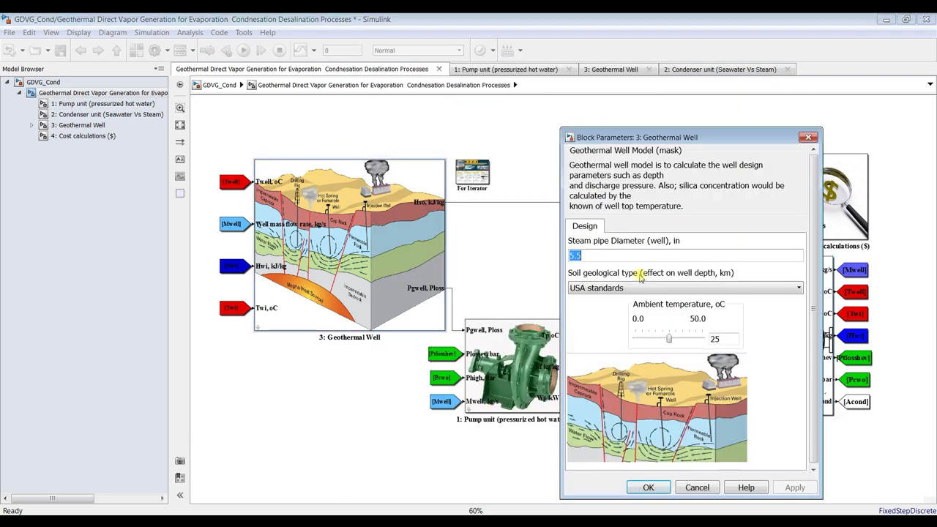
left_click_drag(659, 133, 491, 78)
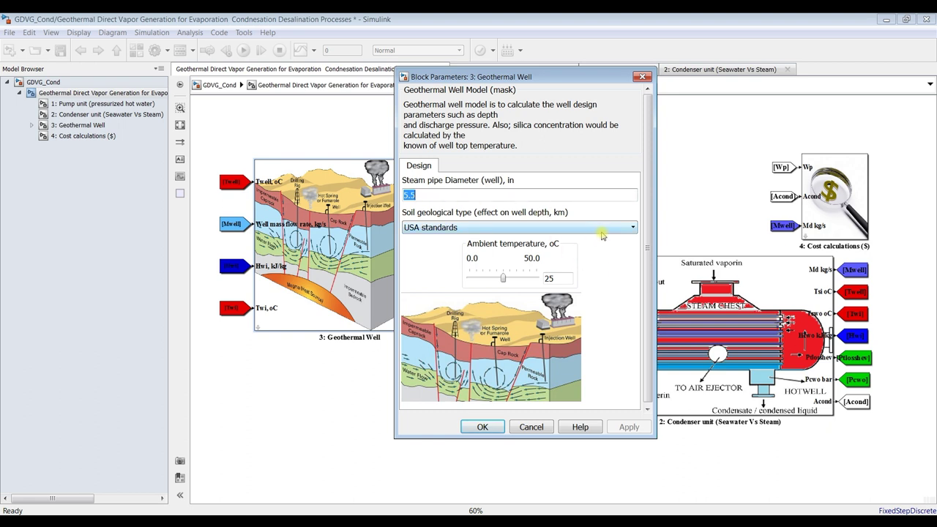
double_click(560, 276)
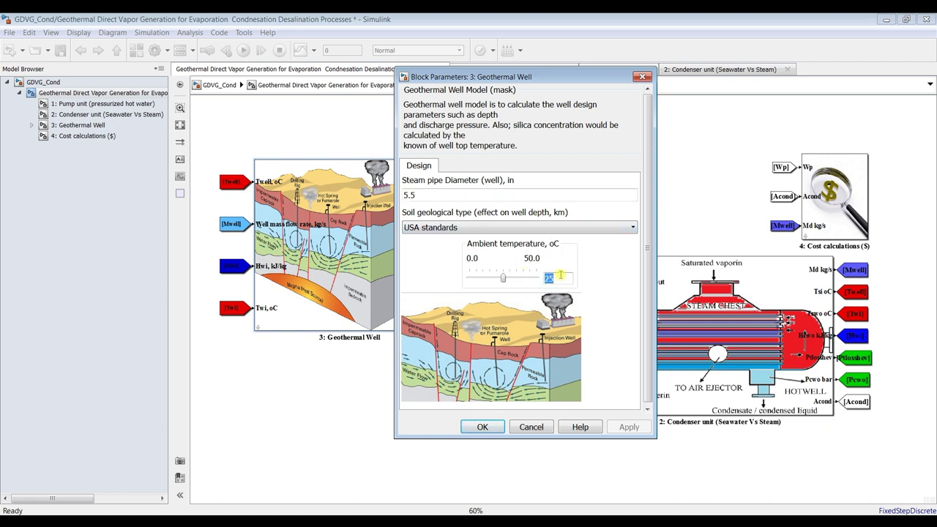
Review the soil geological type options for the geothermal well and choose USA standards.
left_click(597, 228)
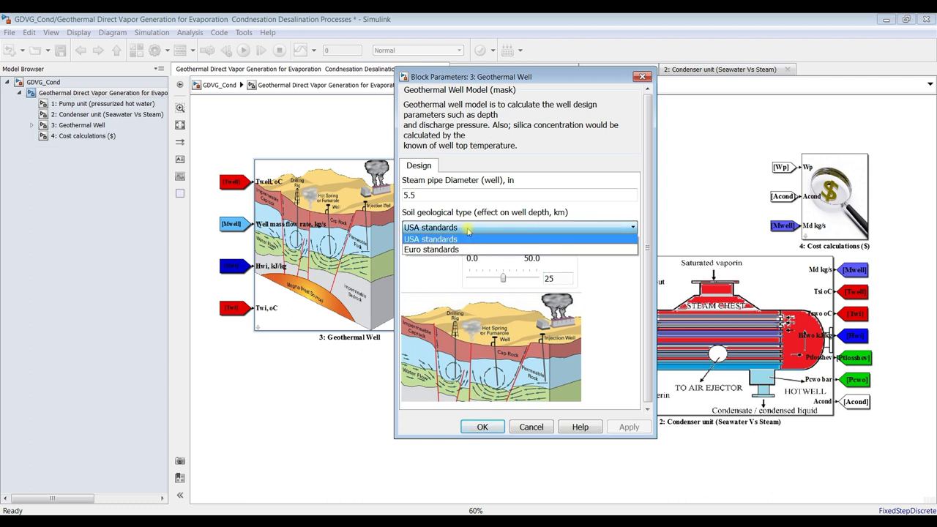
left_click(617, 292)
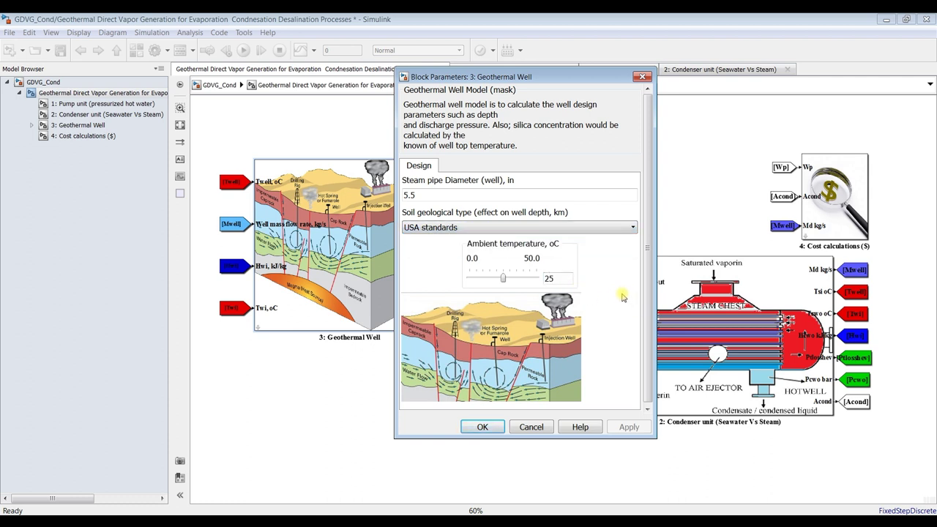
left_click(564, 233)
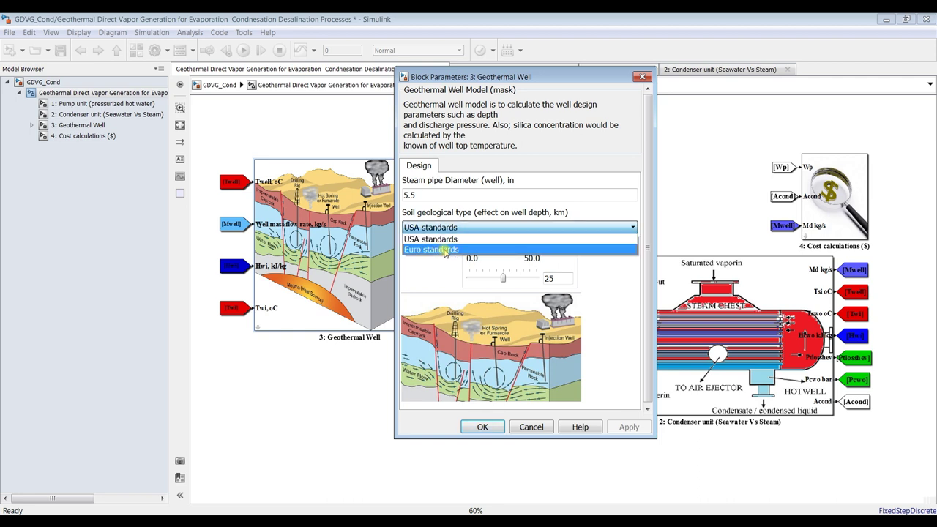
left_click(447, 239)
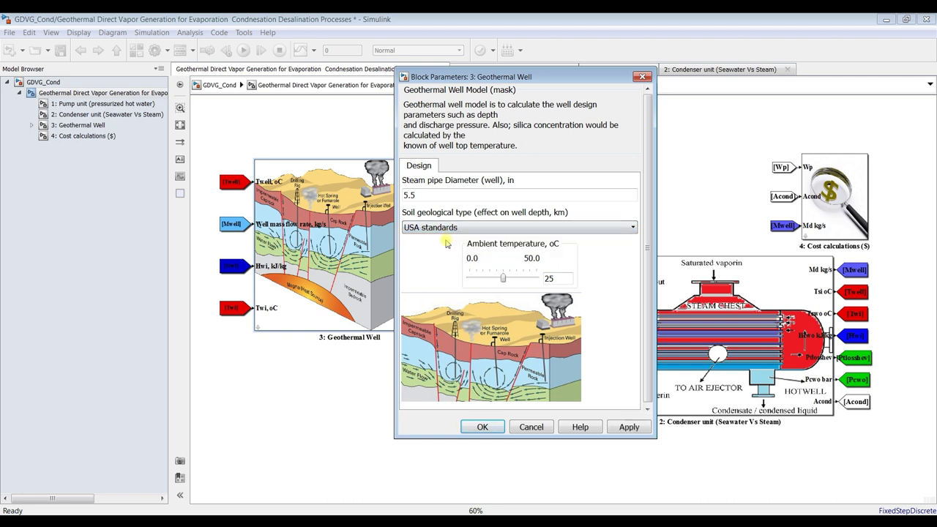
Apply the Geothermal Well block's parameter settings and close its parameters.
left_click(634, 431)
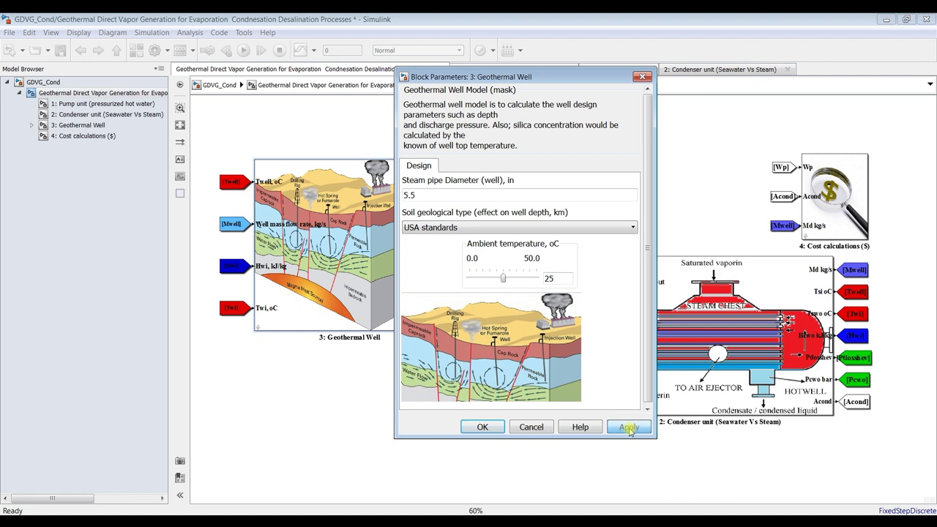
left_click(480, 427)
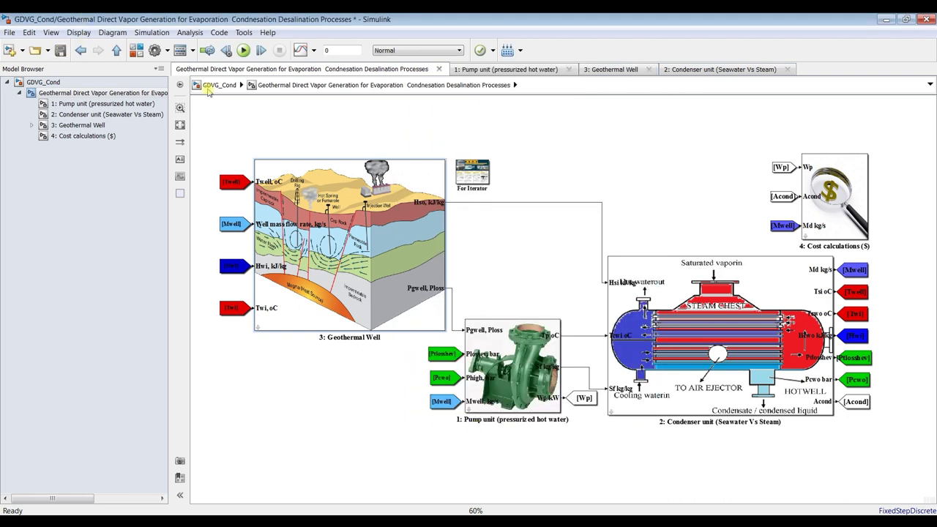
Save the desalination model and run the simulation.
key("ctrl+s")
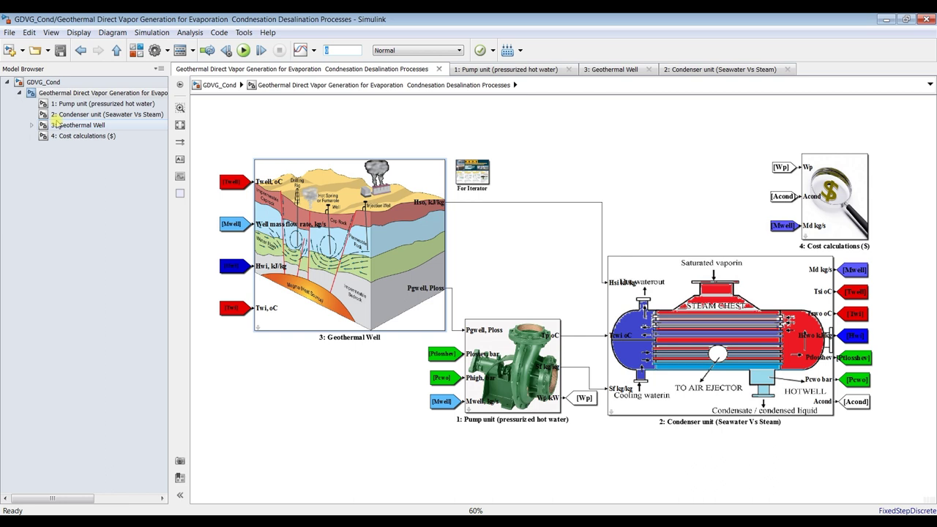
left_click(244, 50)
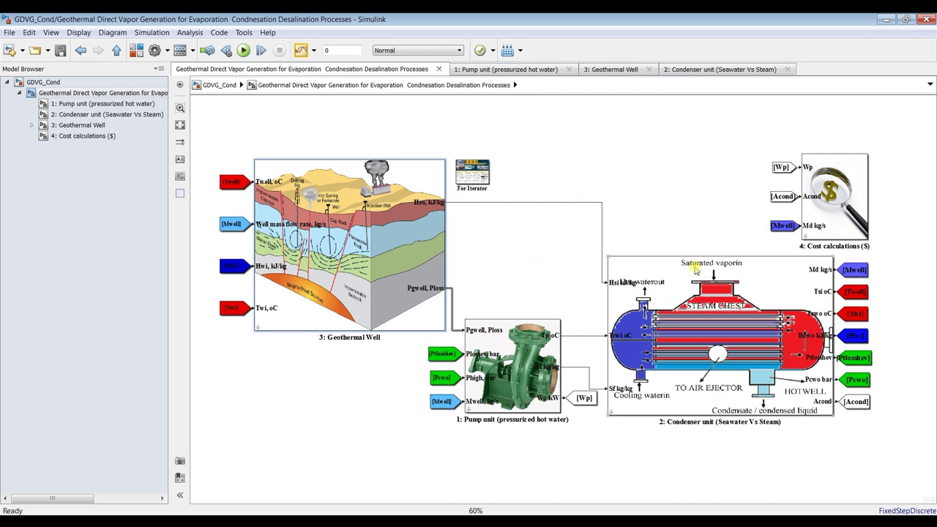
Examine the pump unit's simulation results, including pump work, SPC, pressures, seawater temperature and total mass flow rate.
left_click(102, 104)
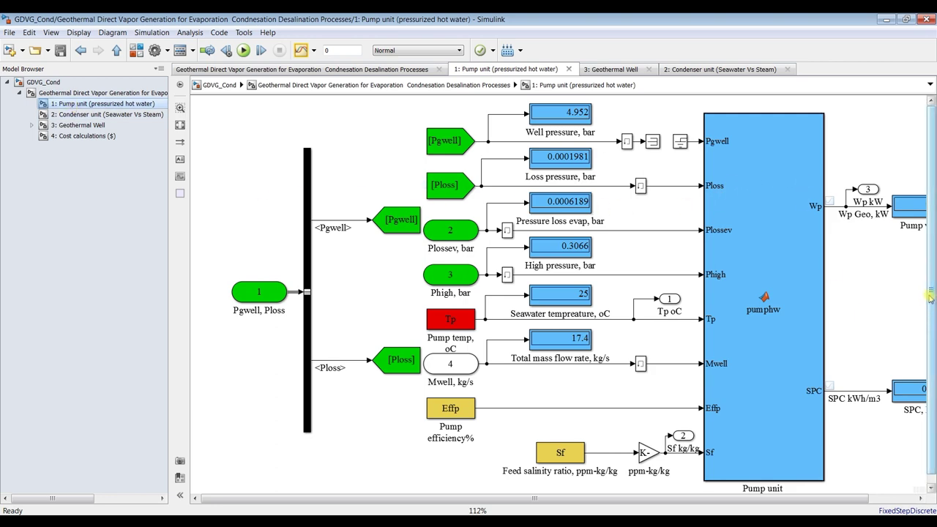
scroll(926, 297, "right", 3)
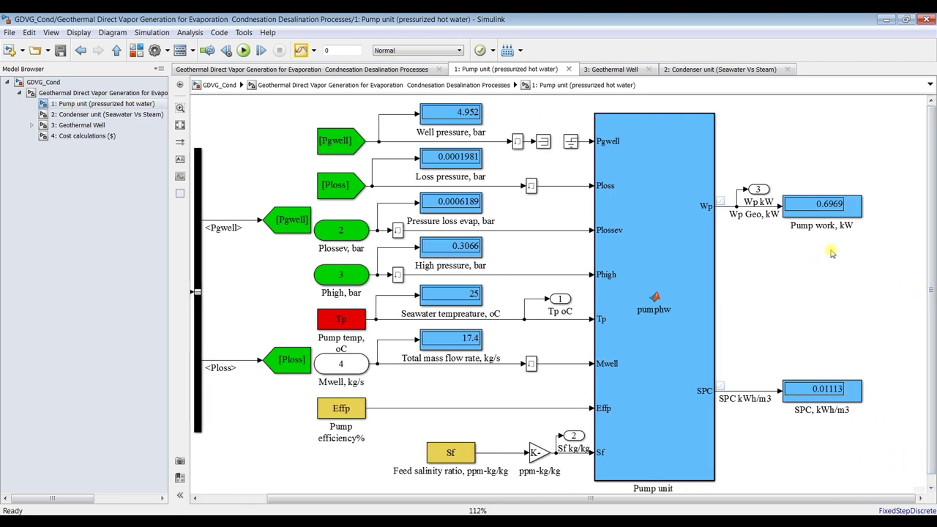
scroll(853, 192, "up", 5)
scroll(838, 211, "down", 1)
scroll(798, 216, "down", 2)
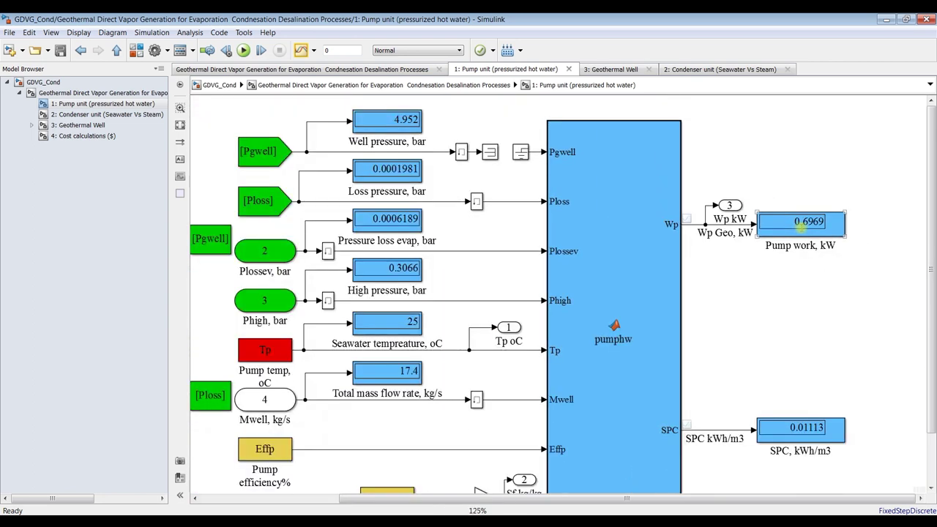
left_click_drag(934, 398, 933, 443)
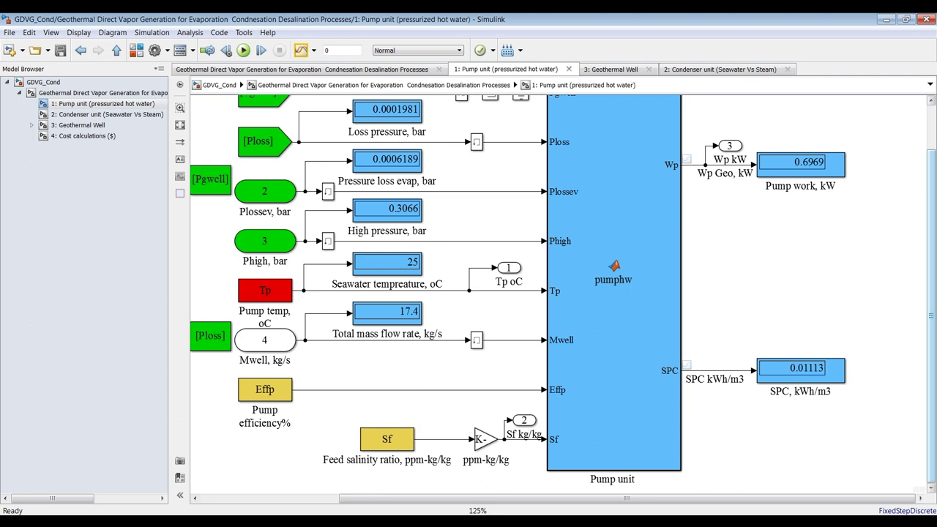
left_click_drag(932, 434, 932, 369)
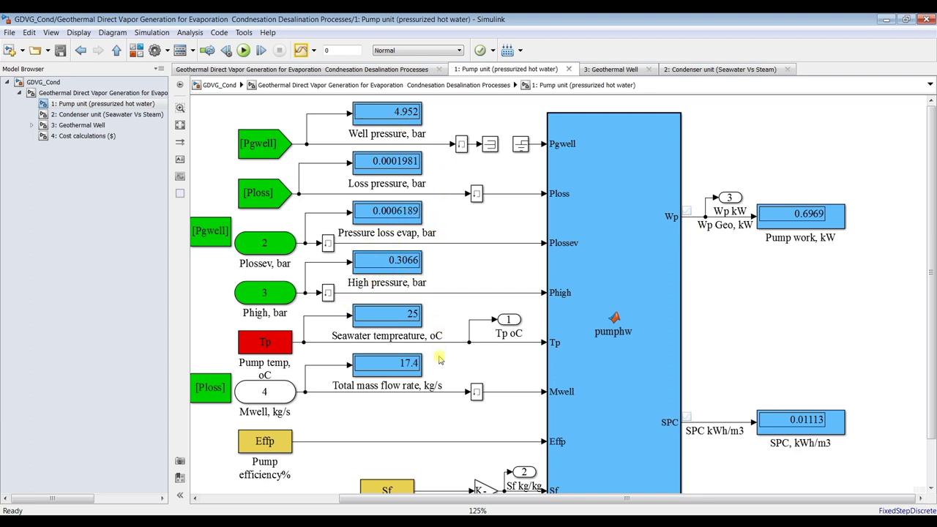
left_click_drag(932, 344, 933, 390)
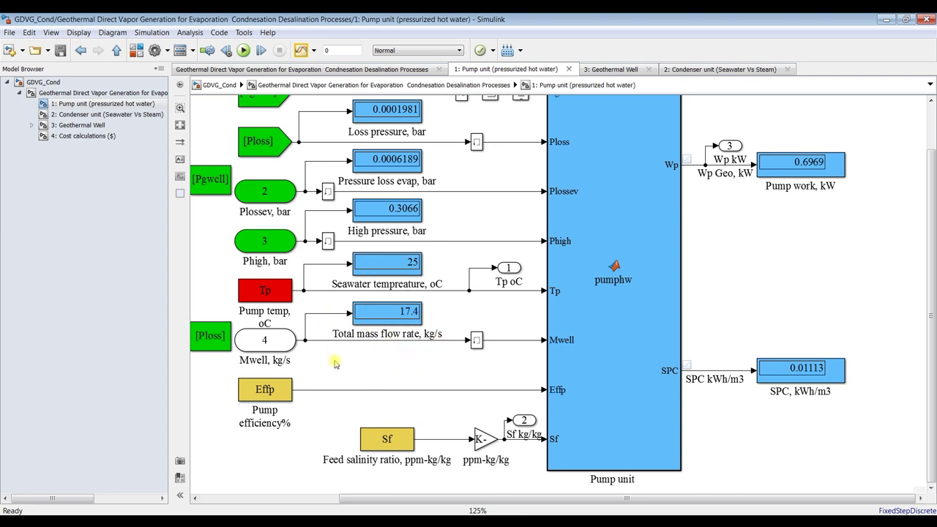
View the condenser unit subsystem and return to the top-level GDVG_Cond process diagram.
left_click(115, 115)
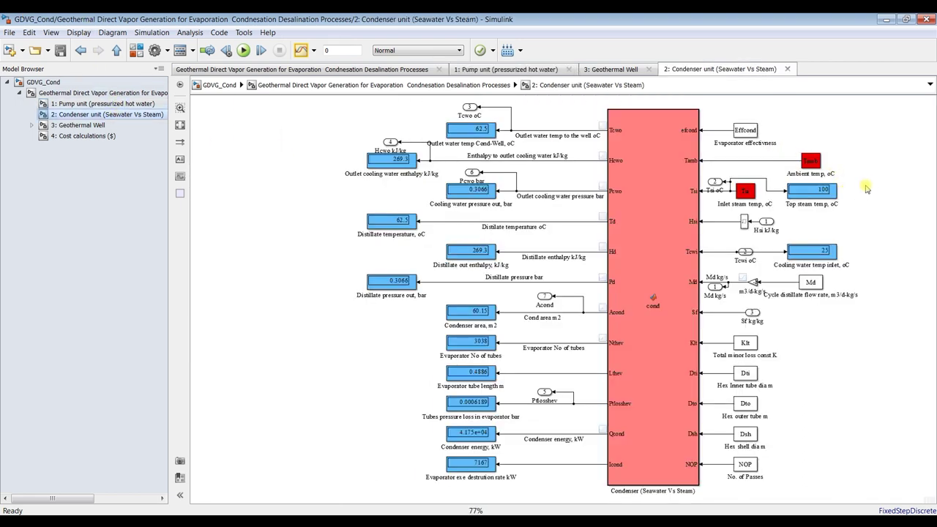
left_click(75, 94)
left_click(44, 82)
left_click(117, 93)
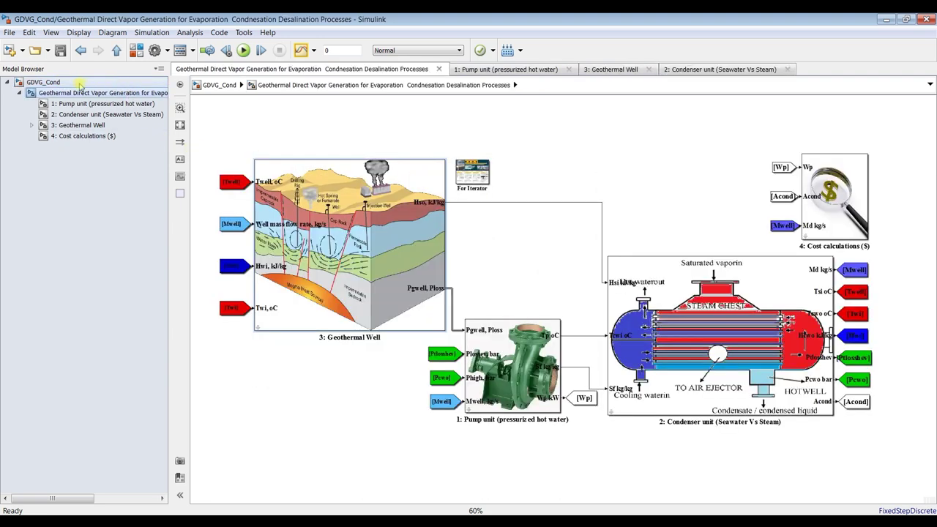
left_click(79, 83)
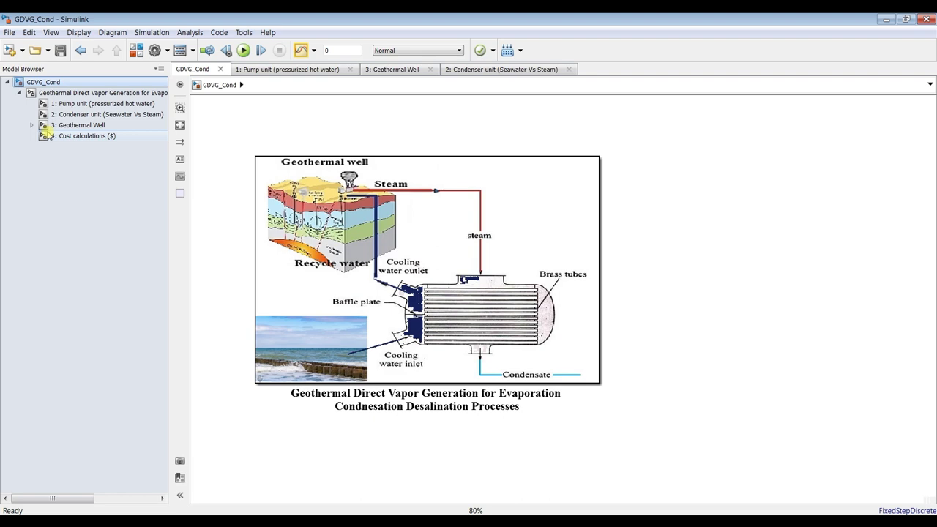
Open the condenser unit subsystem and check its top steam temperature and cooling water inlet temperature.
left_click(108, 115)
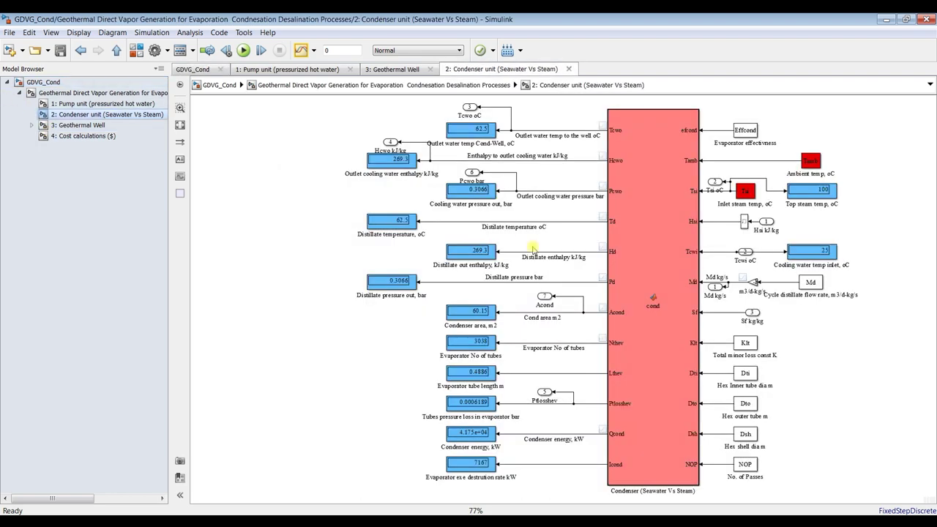
scroll(857, 187, "up", 4)
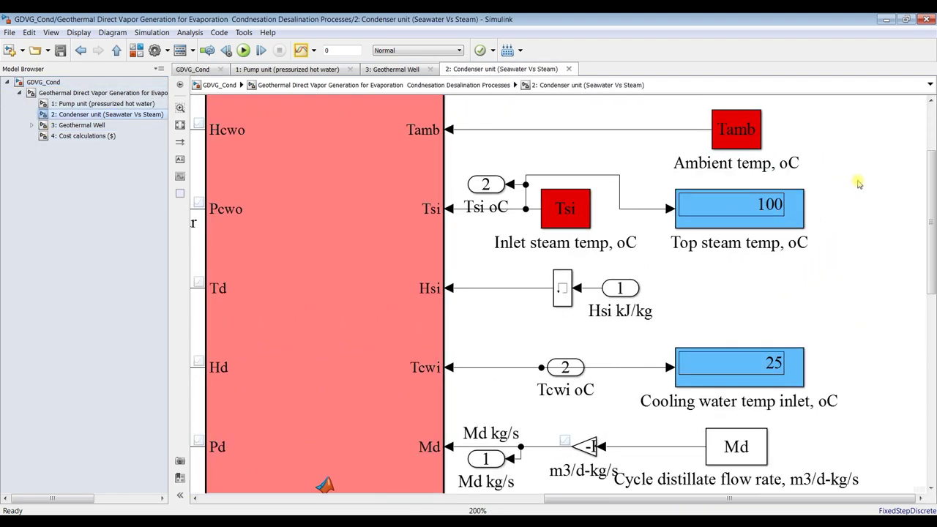
left_click(766, 212)
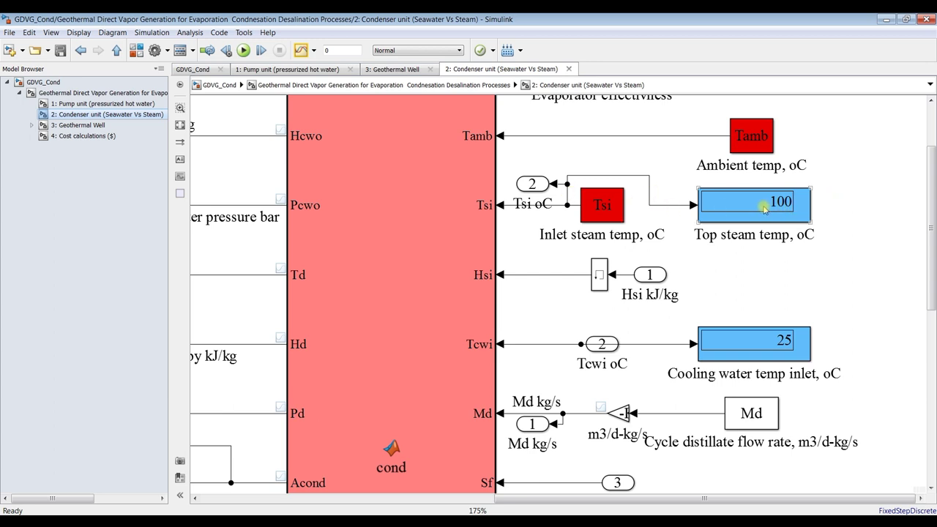
left_click_drag(933, 297, 933, 323)
left_click(783, 282)
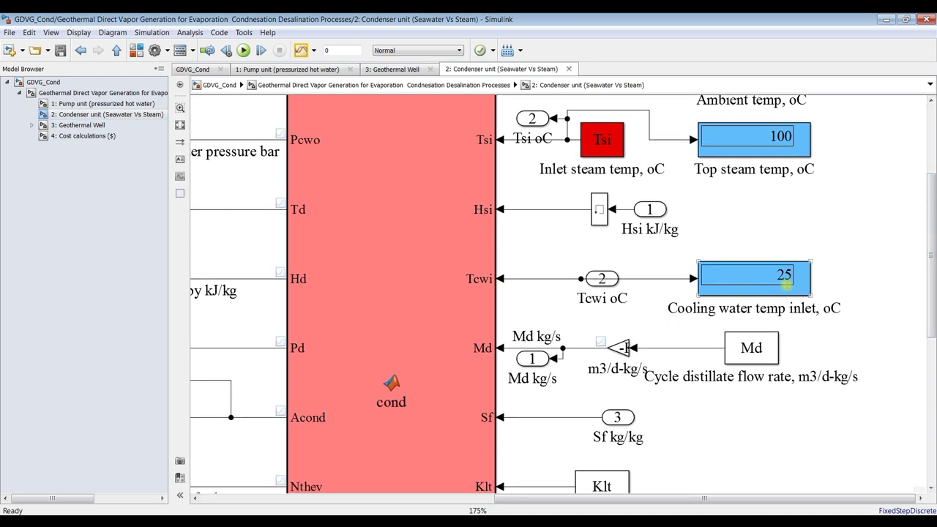
Examine the condenser's outlet water temperature, cooling water enthalpy and pressure, and distillate outputs.
scroll(780, 291, "down", 3)
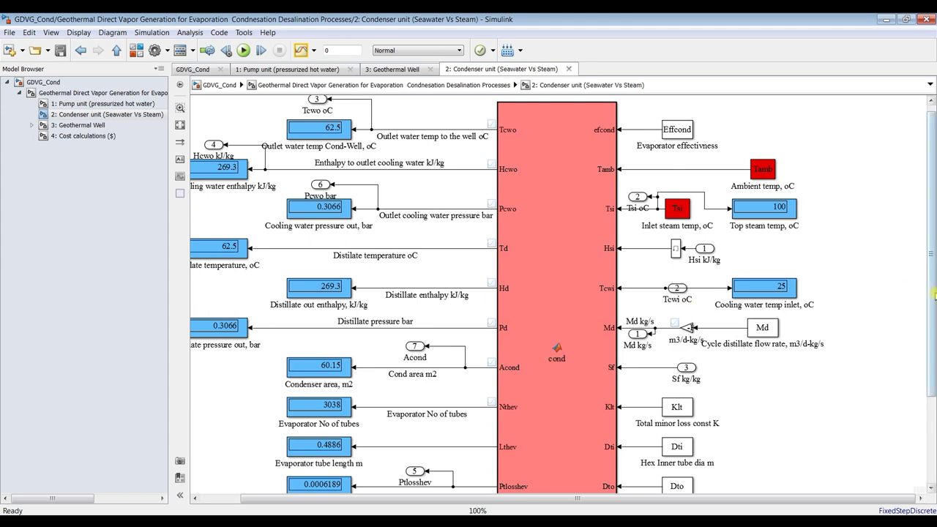
scroll(934, 295, "up", 1)
scroll(255, 145, "up", 4)
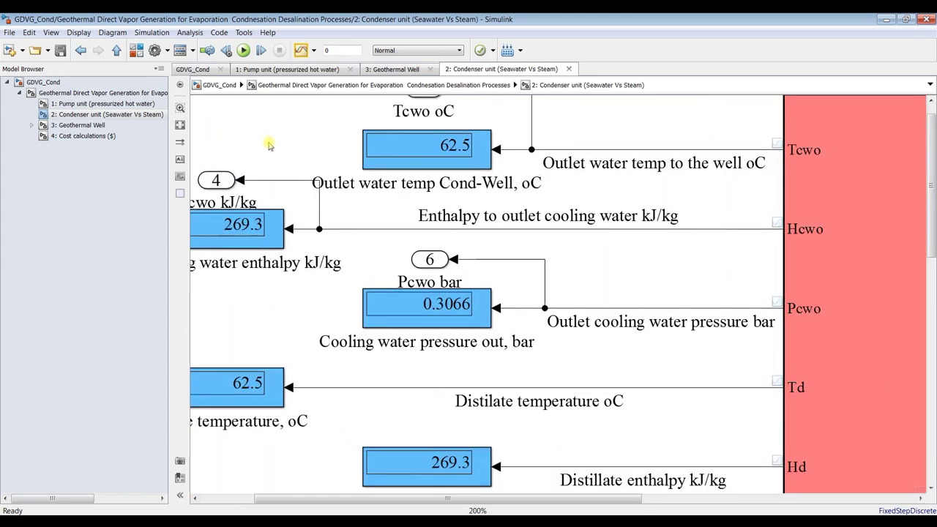
scroll(519, 151, "up", 4)
left_click(485, 142)
scroll(480, 136, "down", 2)
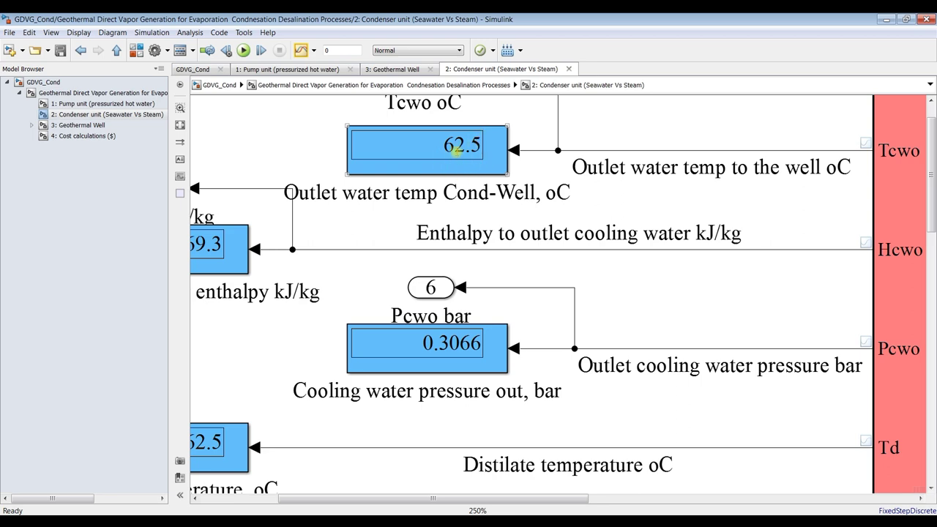
scroll(453, 149, "down", 1)
scroll(319, 220, "down", 1)
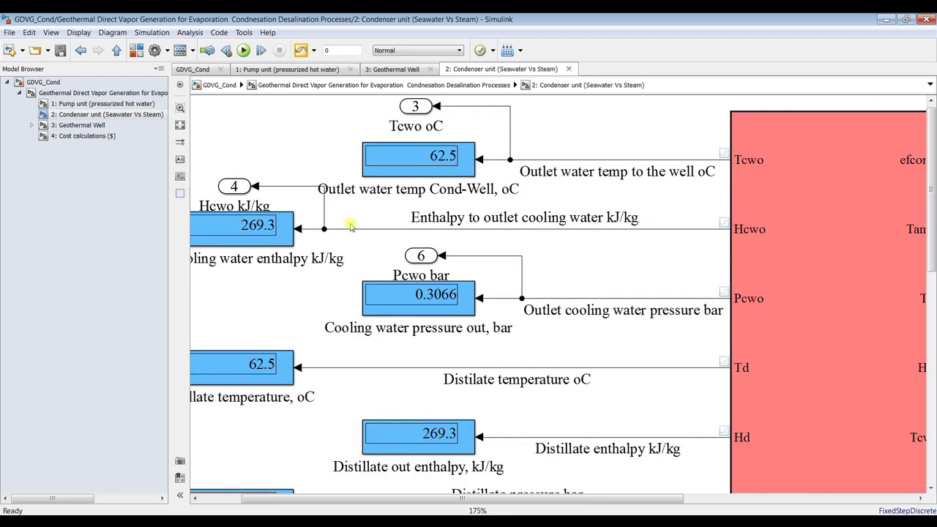
left_click_drag(934, 254, 932, 289)
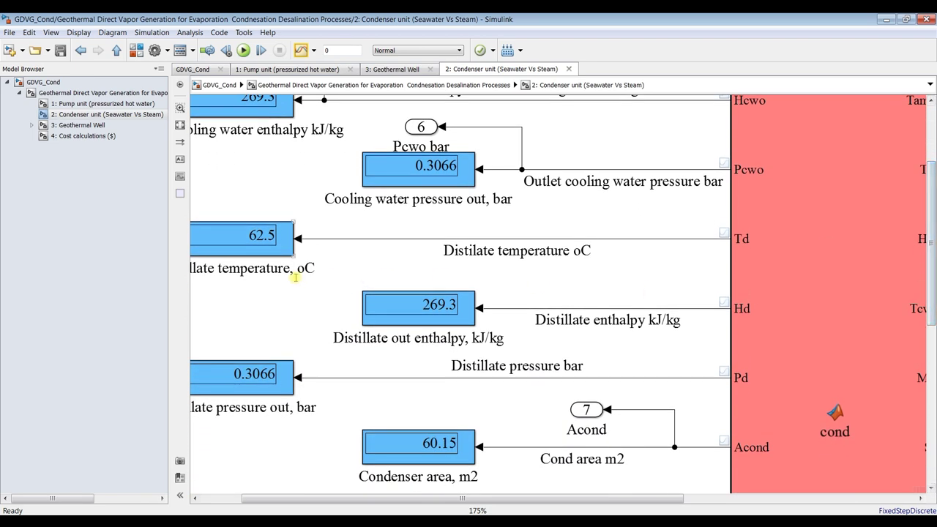
left_click_drag(336, 505, 296, 503)
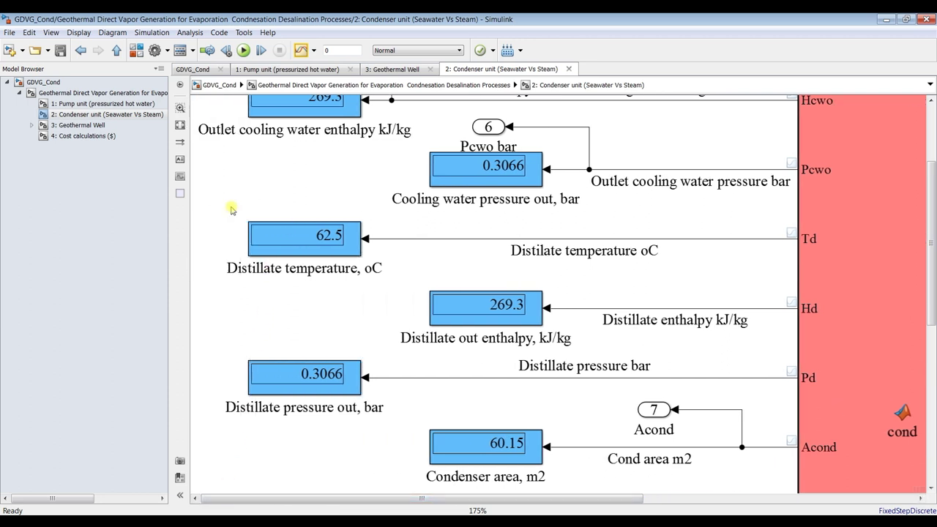
Compare the top-level process diagram with the condenser's distillate temperature and distillate enthalpy results.
left_click(64, 84)
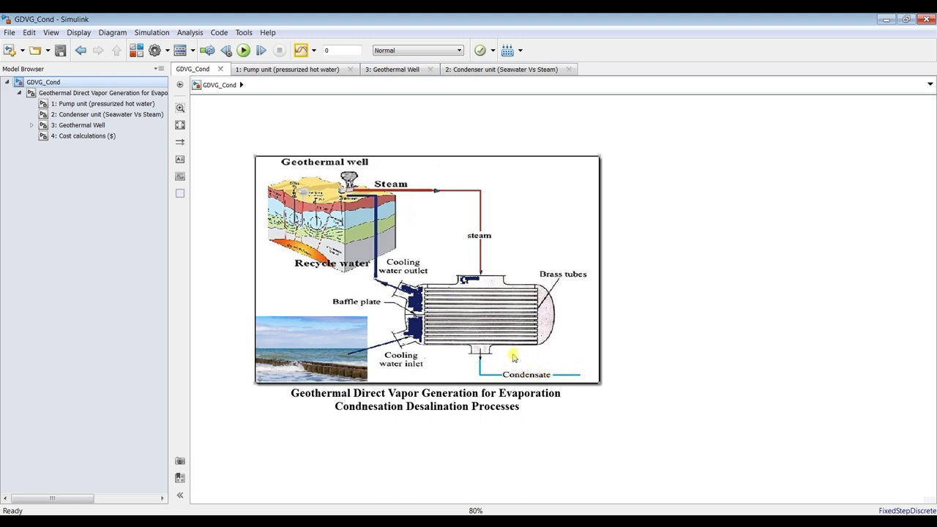
left_click(84, 114)
left_click(322, 242)
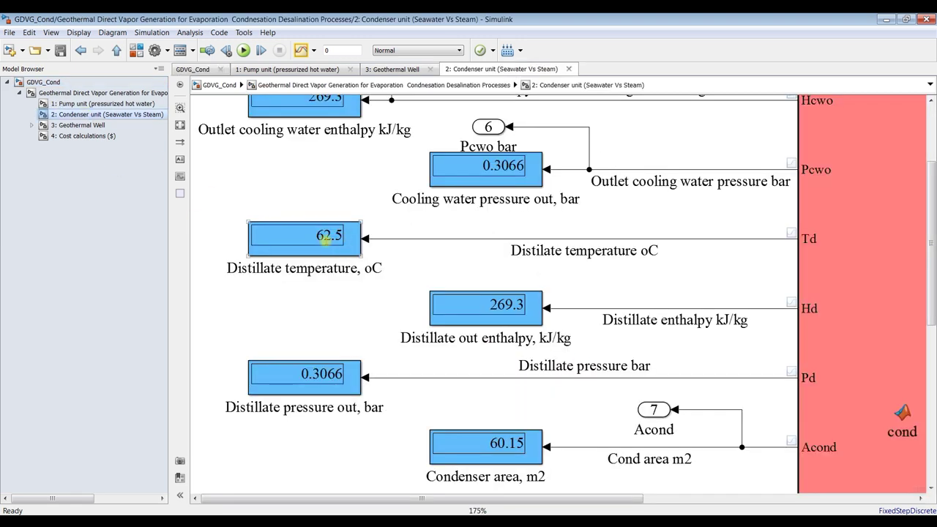
left_click(377, 293)
left_click(486, 326)
Review the condenser's area, tube count, tube length, tube pressure loss, condenser energy and exergy destruction rate.
left_click_drag(931, 297, 934, 432)
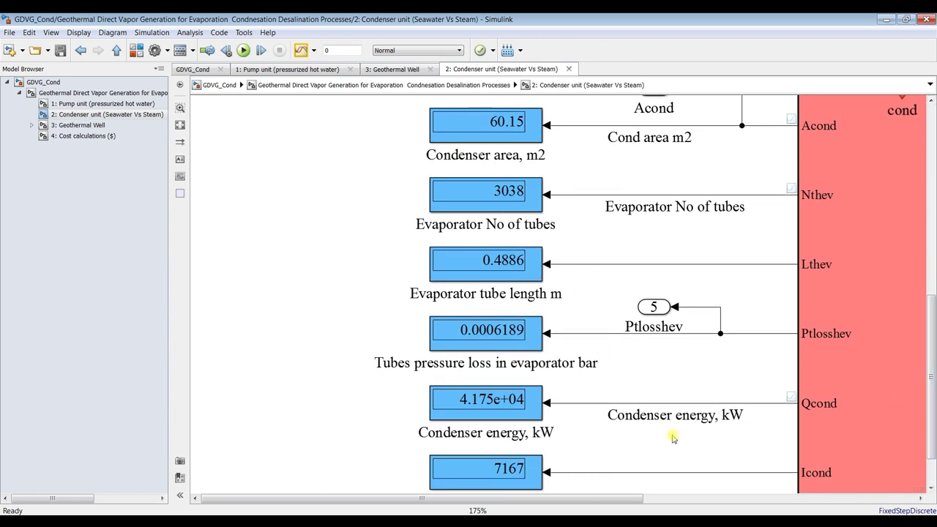
left_click_drag(933, 399, 933, 425)
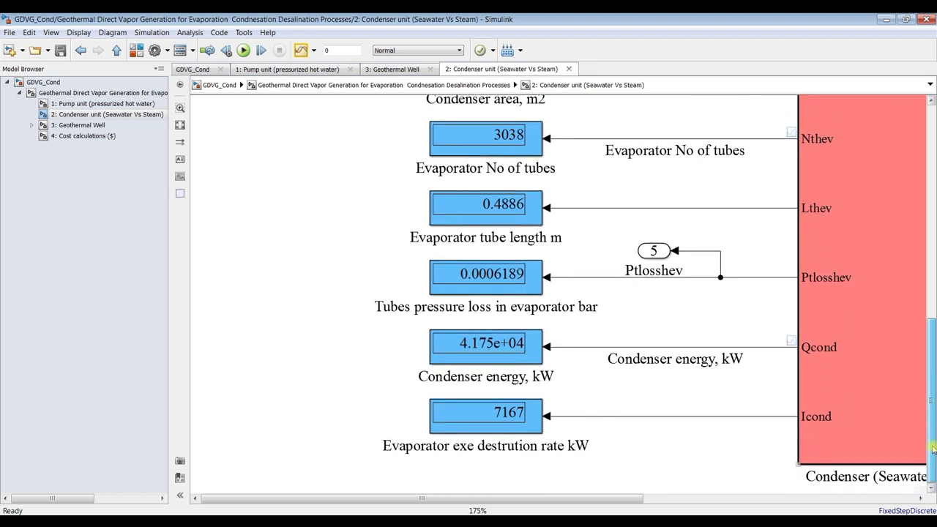
left_click(535, 354)
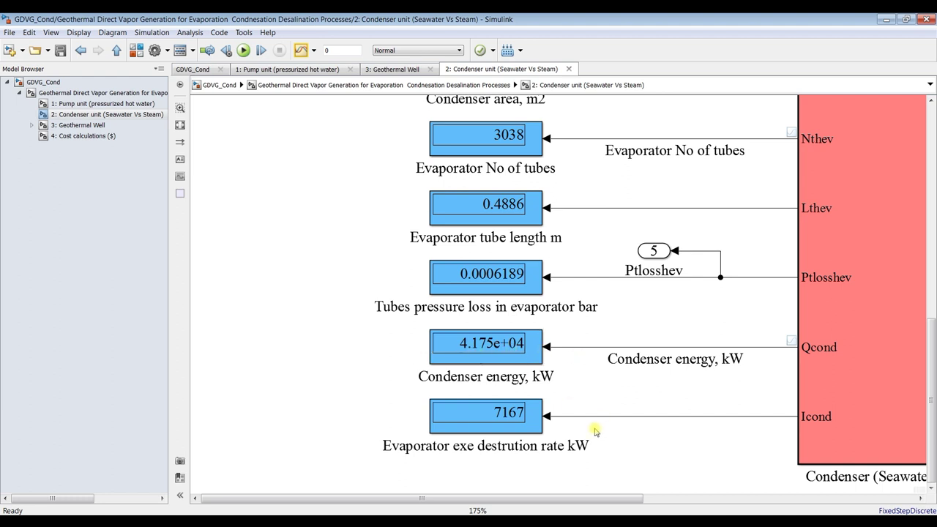
left_click(478, 423)
Enable signal streaming on the condenser's Icond output line and name the signal "Icond kW".
left_click(776, 416)
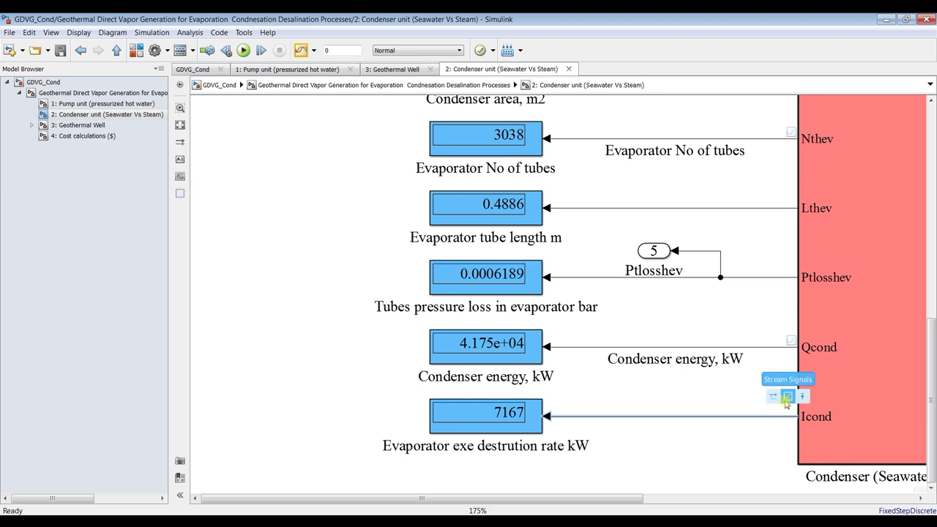
left_click(686, 437)
scroll(654, 445, "up", 3)
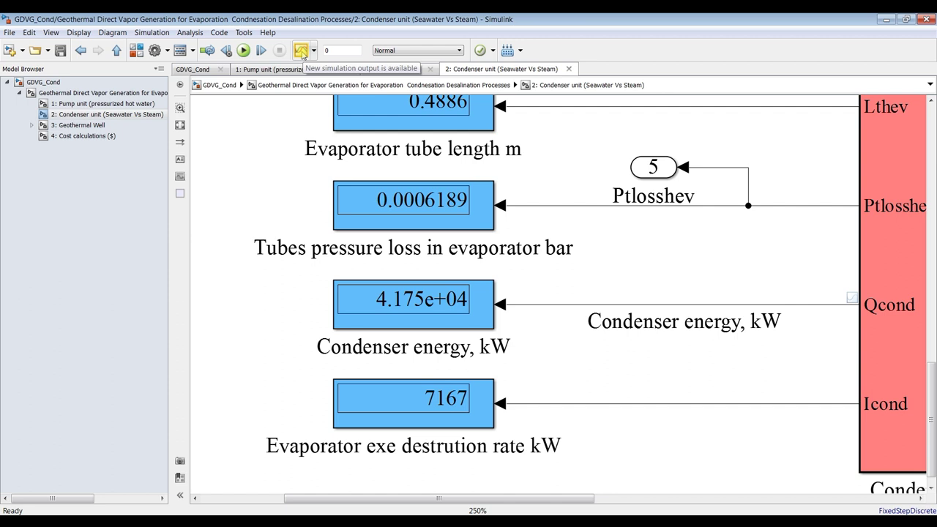
left_click(824, 403)
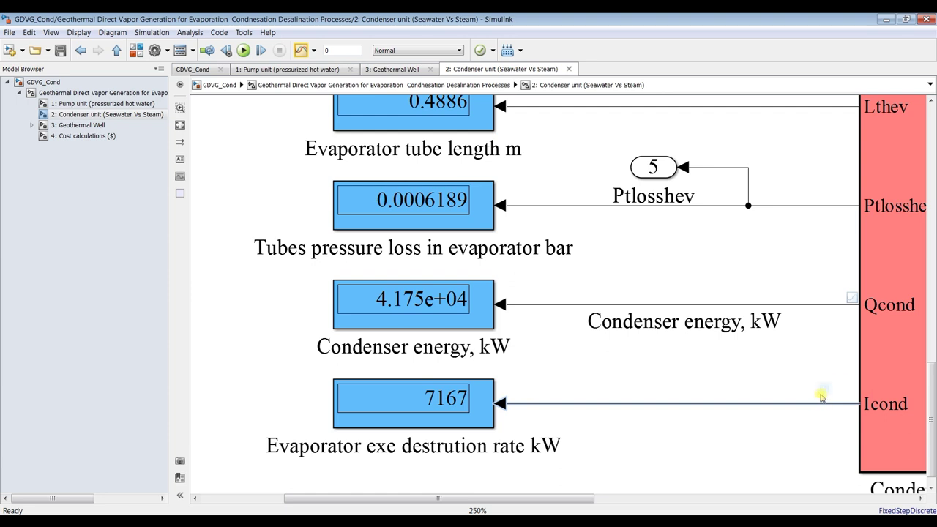
mouse_move(836, 386)
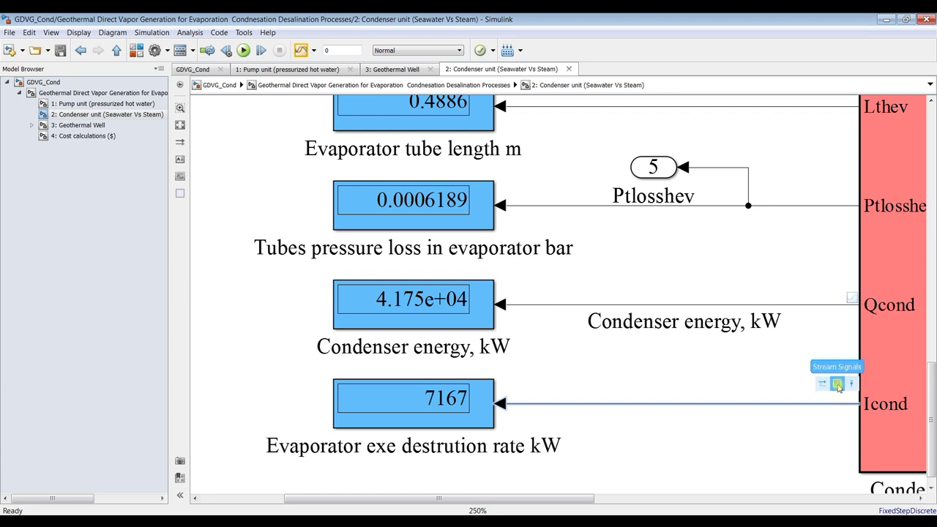
left_click(838, 385)
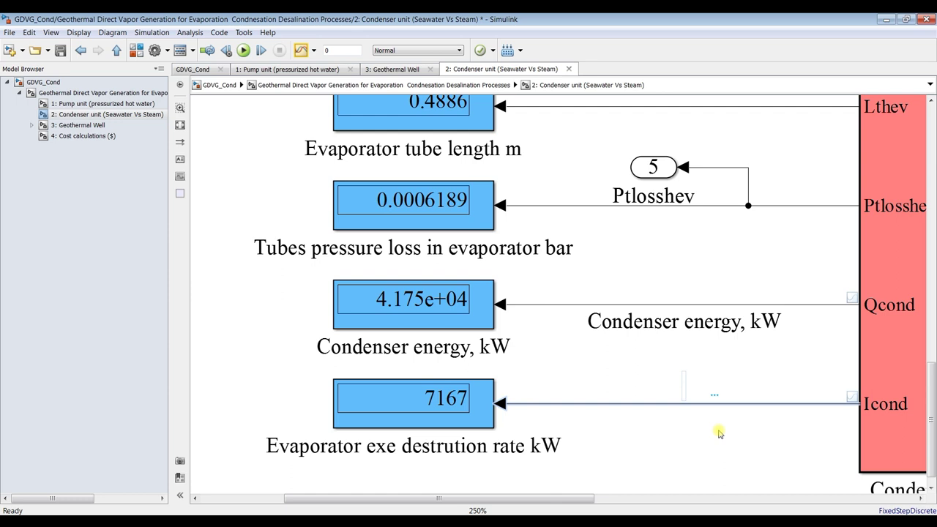
type("Icond k")
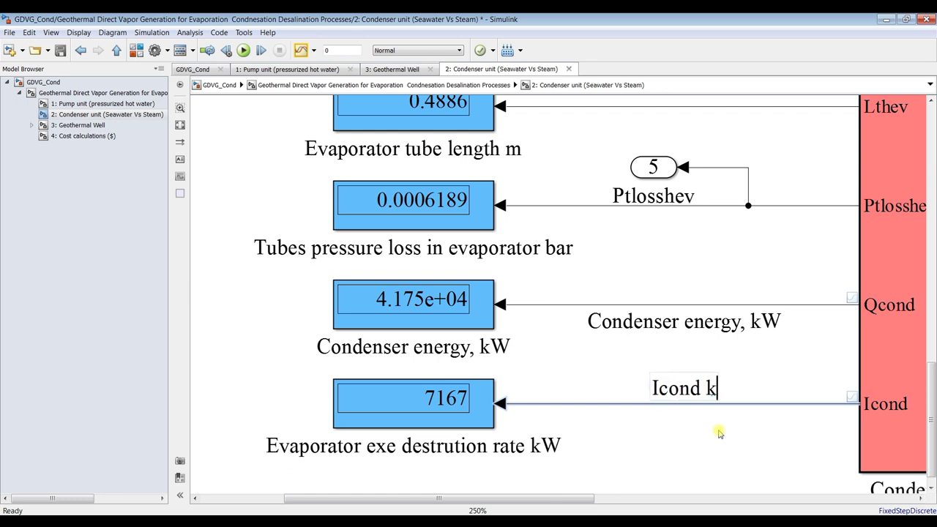
type("W")
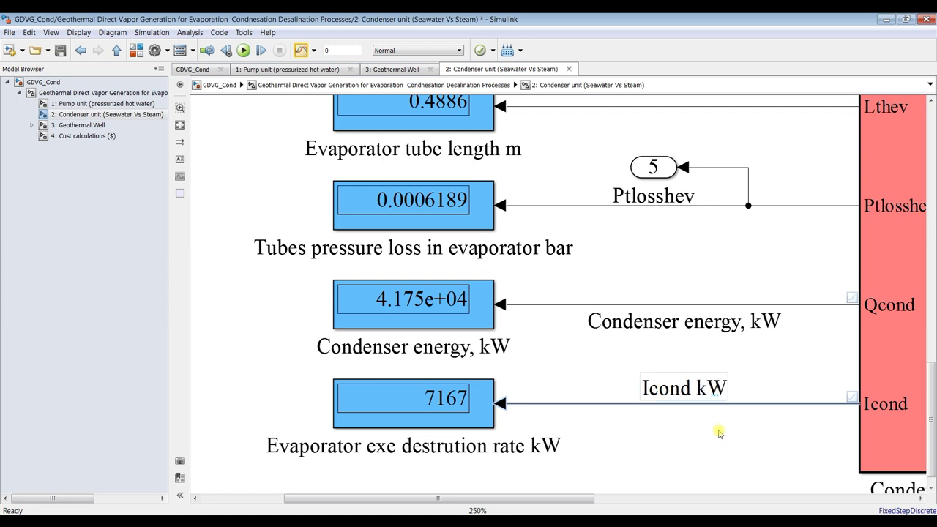
Move the "Icond kW" signal label below its line in the condenser subsystem.
scroll(719, 433, "up", 1)
left_click(717, 432)
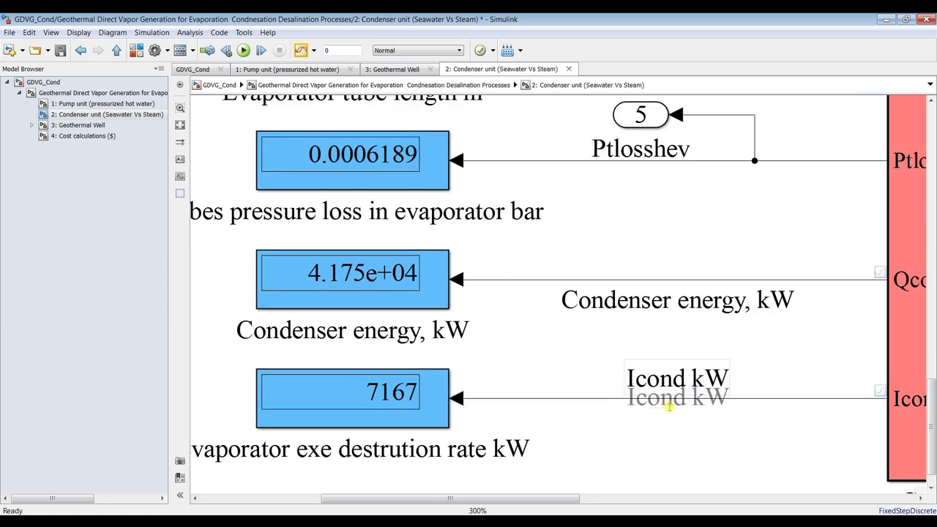
left_click_drag(668, 385, 666, 421)
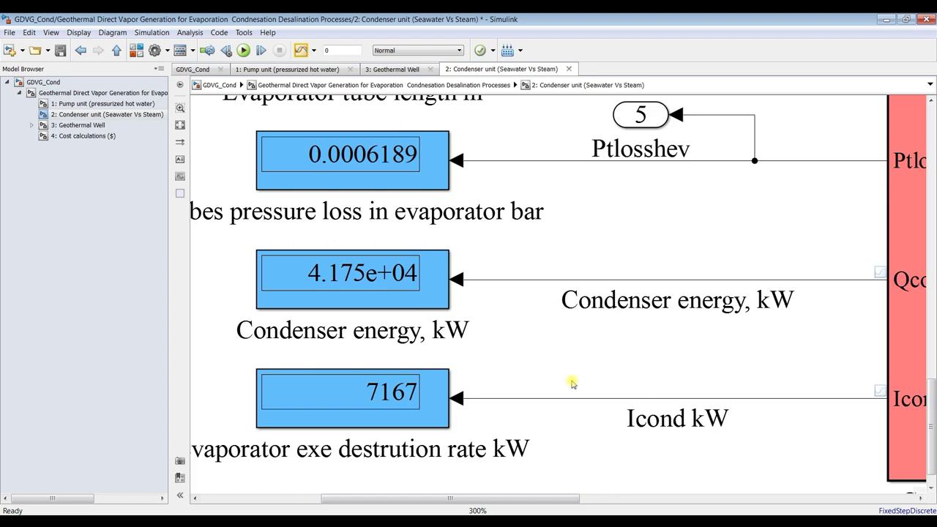
scroll(573, 383, "down", 4)
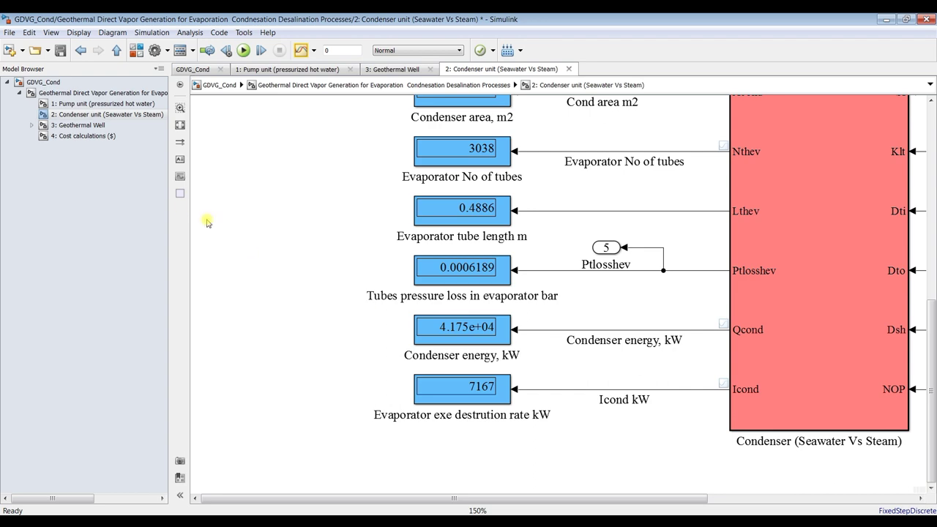
Open the geothermal well subsystem and review its exergy destruction rate, inlet and outlet exergy, and outlet enthalpy.
left_click(82, 125)
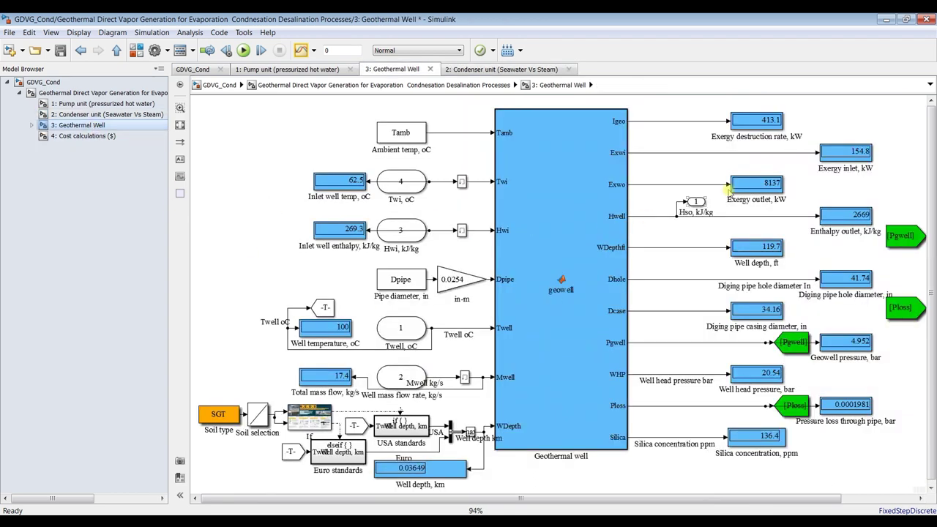
scroll(863, 128, "up", 2)
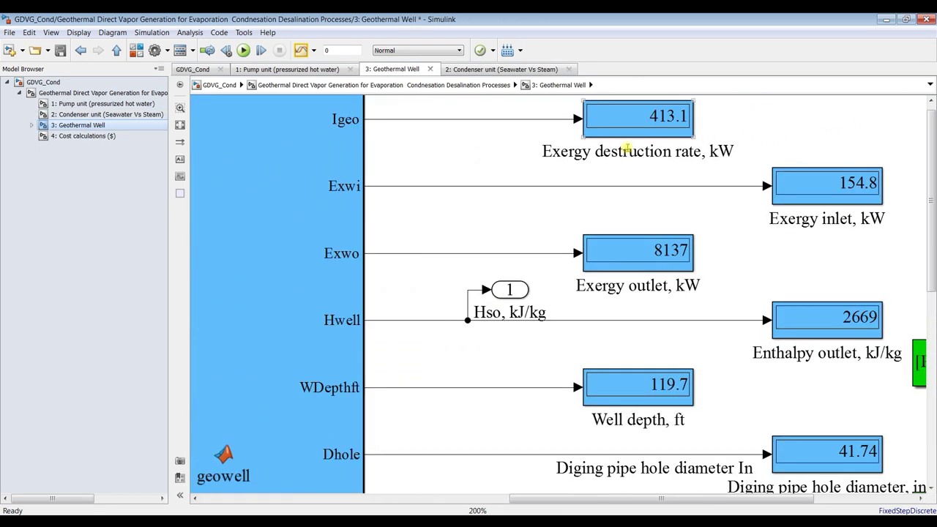
left_click_drag(907, 245, 934, 295)
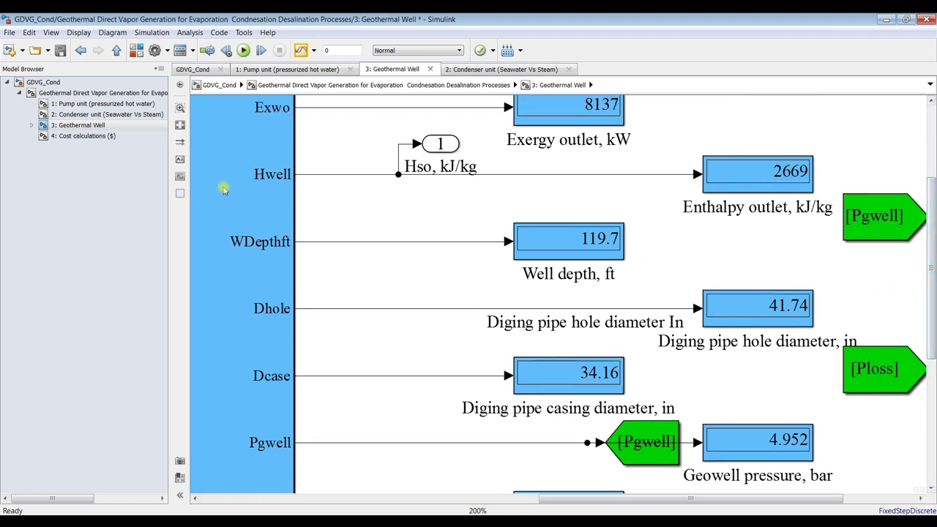
left_click(311, 176)
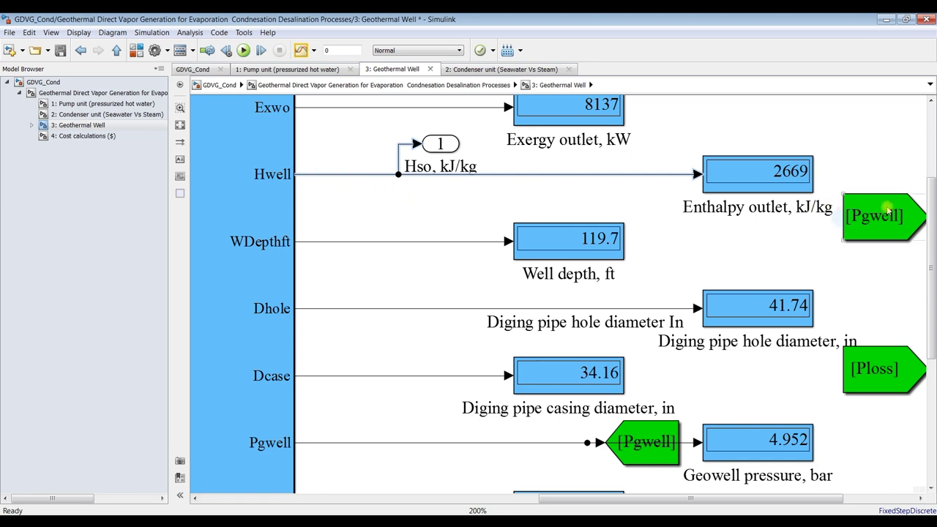
Examine the geothermal well's depth, pipe hole and casing diameters, well pressures, pipe pressure loss and silica concentration.
scroll(931, 238, "down", 2)
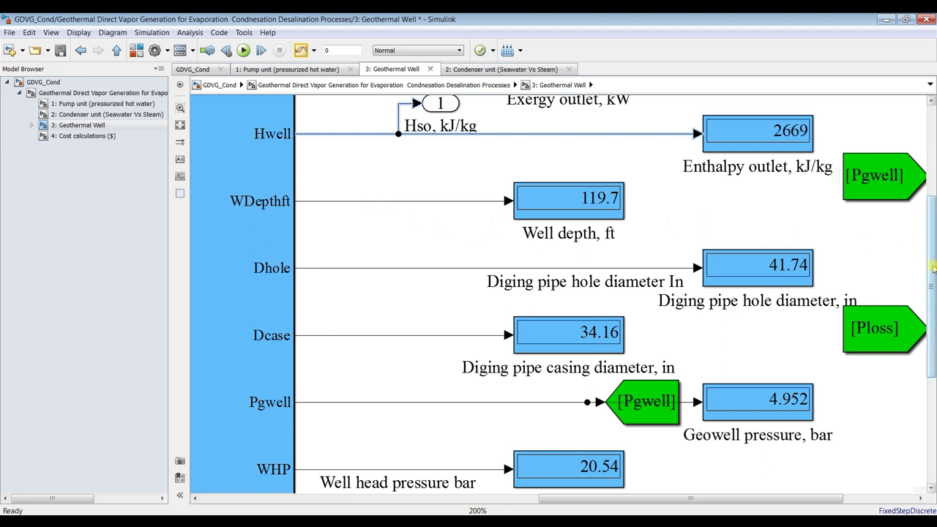
scroll(933, 268, "down", 2)
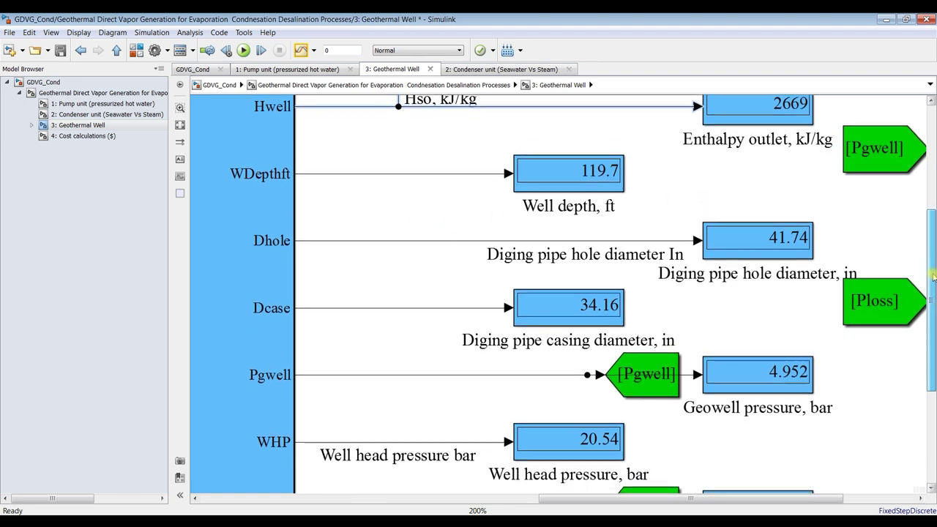
left_click_drag(932, 277, 932, 317)
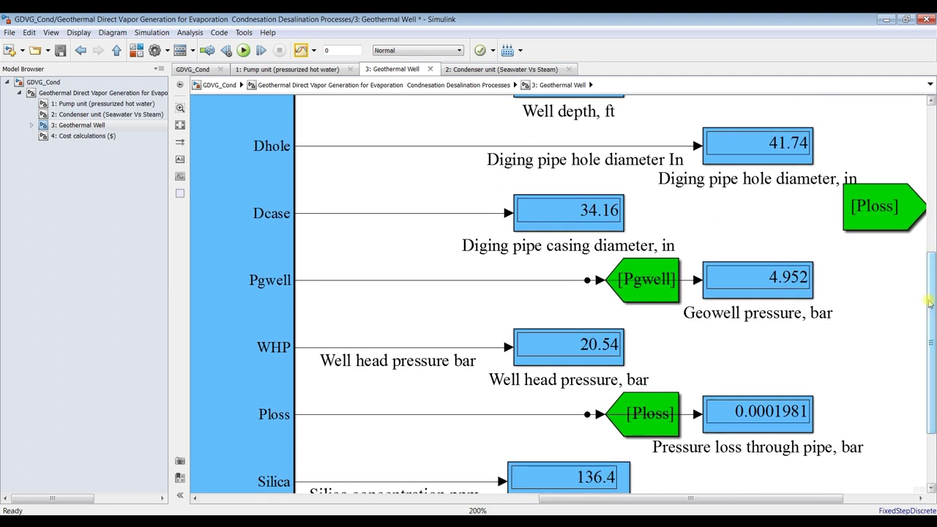
left_click_drag(933, 293, 932, 344)
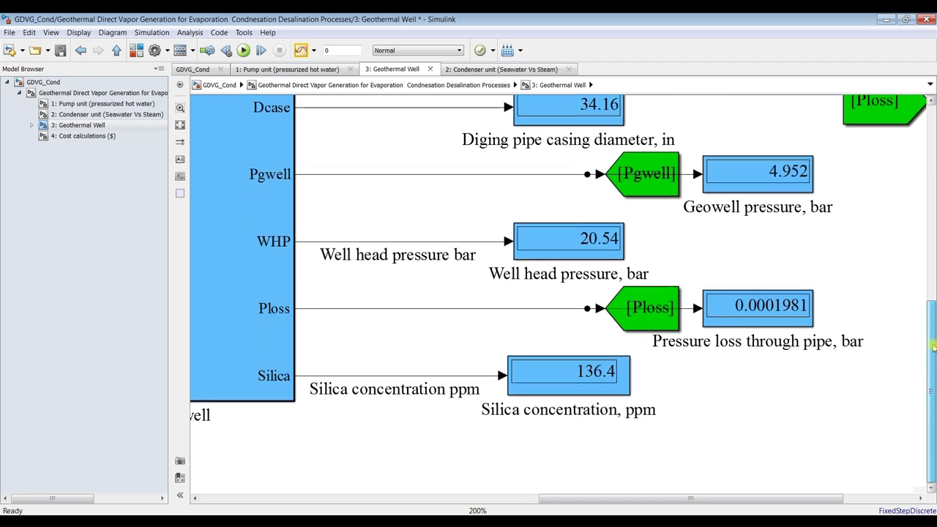
scroll(754, 262, "down", 1)
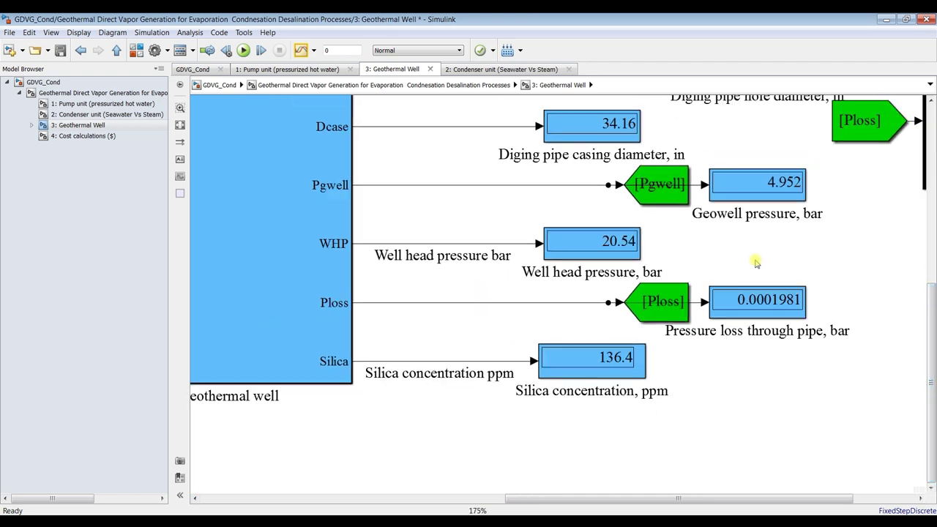
scroll(396, 388, "up", 3)
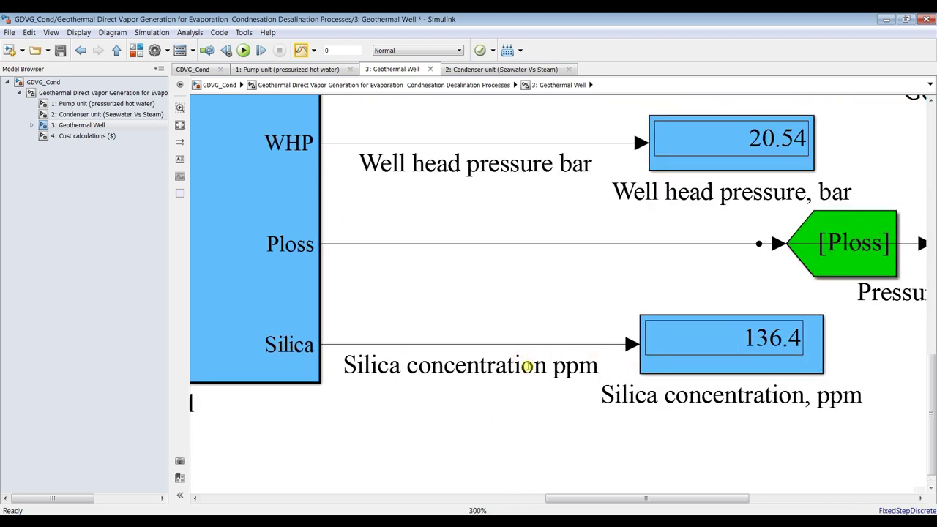
scroll(531, 366, "down", 5)
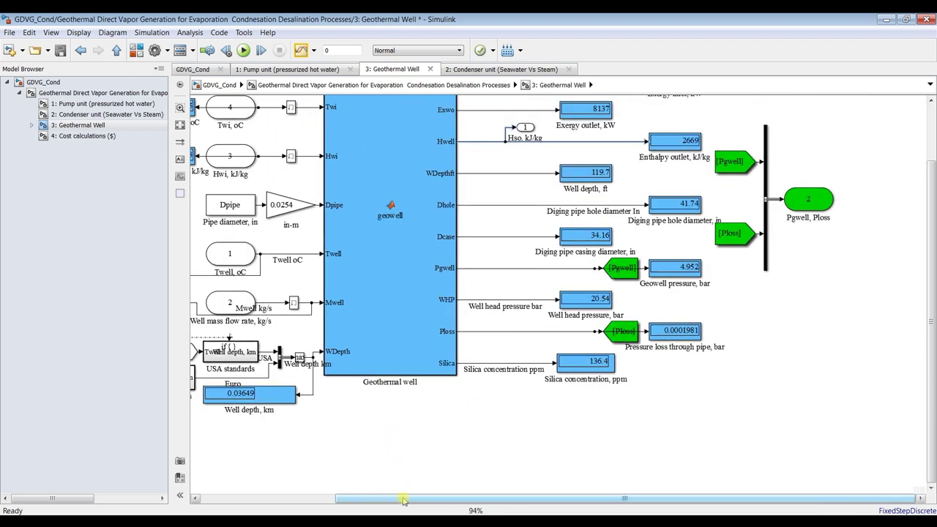
Inspect the well depth in kilometres and the USA and Euro standards blocks that feed it.
left_click_drag(402, 499, 267, 498)
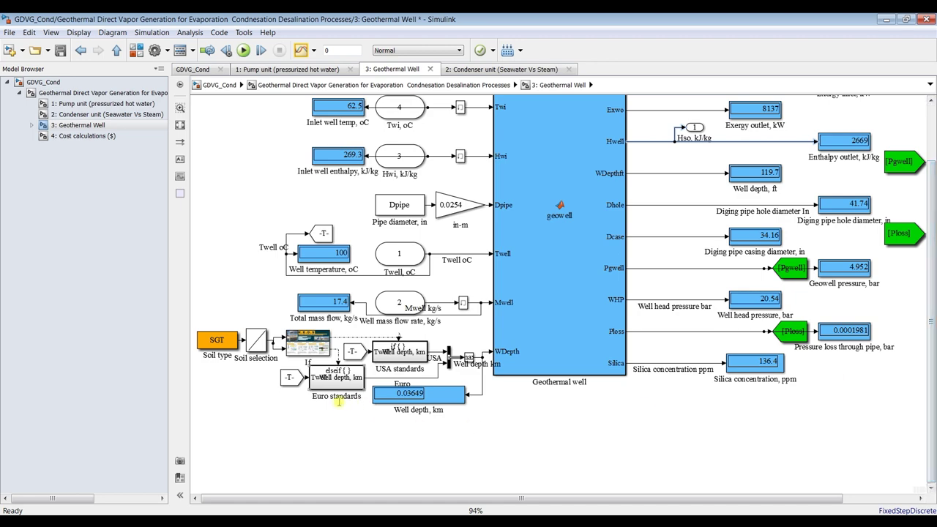
scroll(340, 400, "up", 3)
scroll(343, 378, "down", 1)
scroll(440, 434, "up", 3)
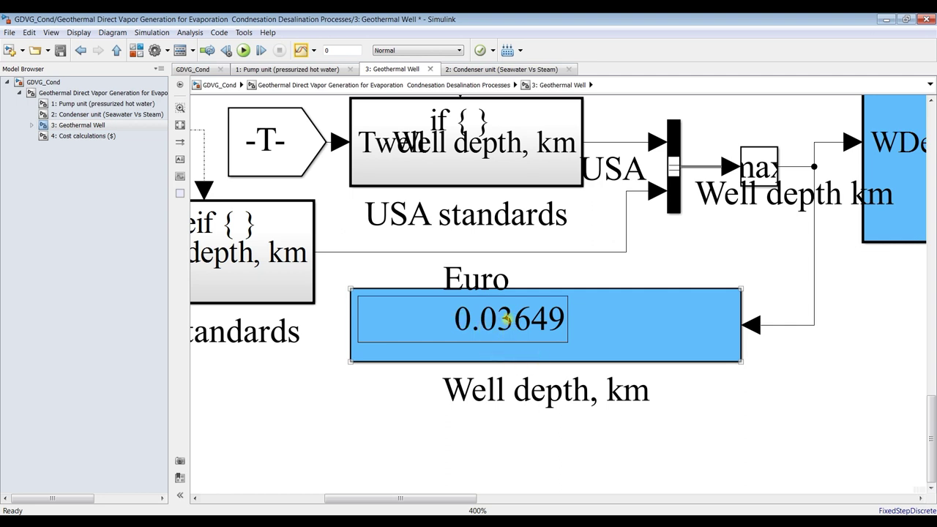
scroll(505, 322, "down", 4)
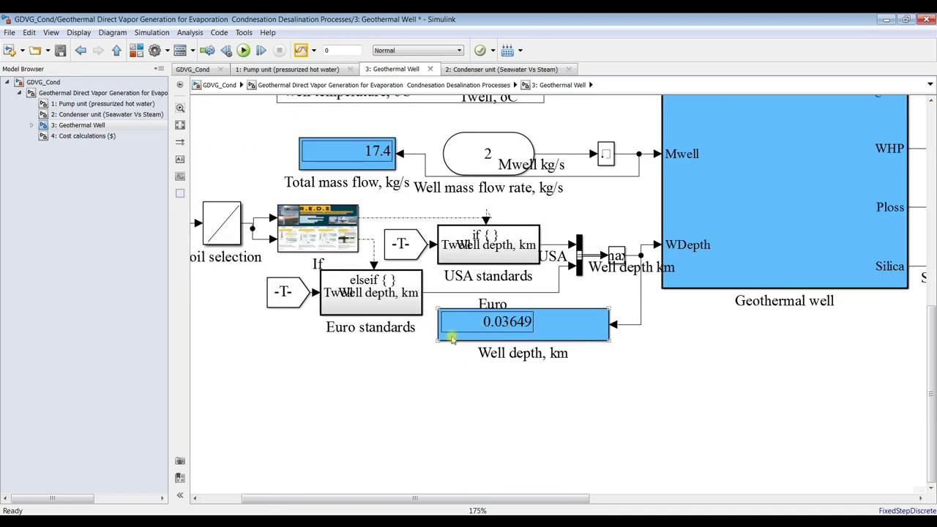
Open the cost calculations subsystem and review the well, condenser, pump and total plant costs, annual cost and water price.
left_click(83, 136)
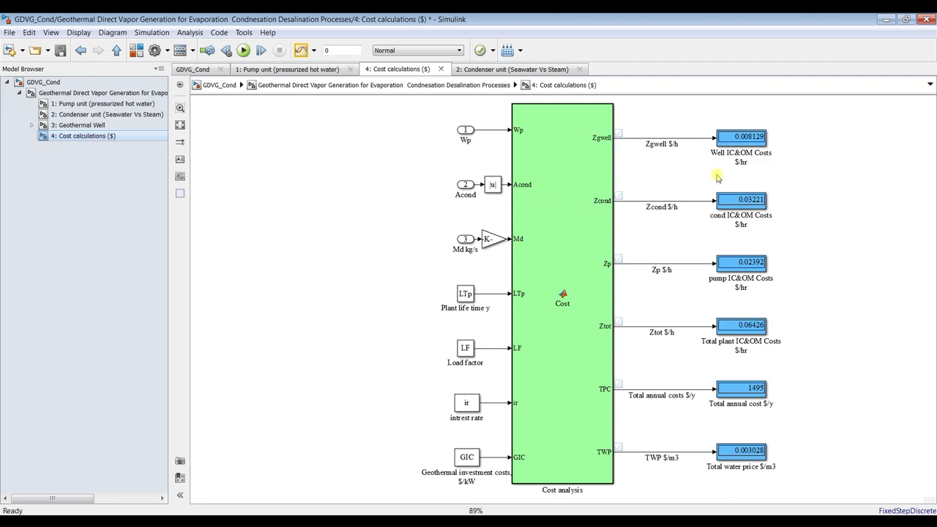
scroll(814, 124, "up", 5)
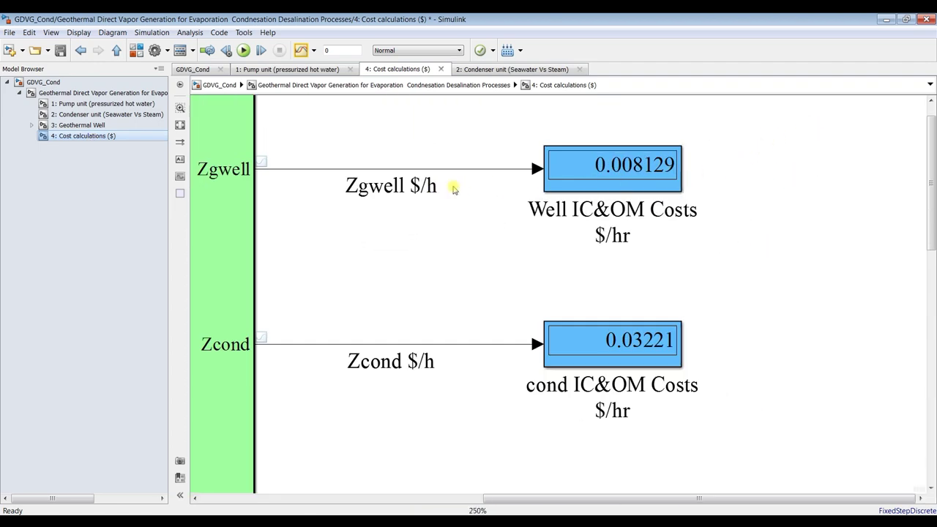
left_click_drag(932, 175, 929, 399)
scroll(690, 226, "down", 5)
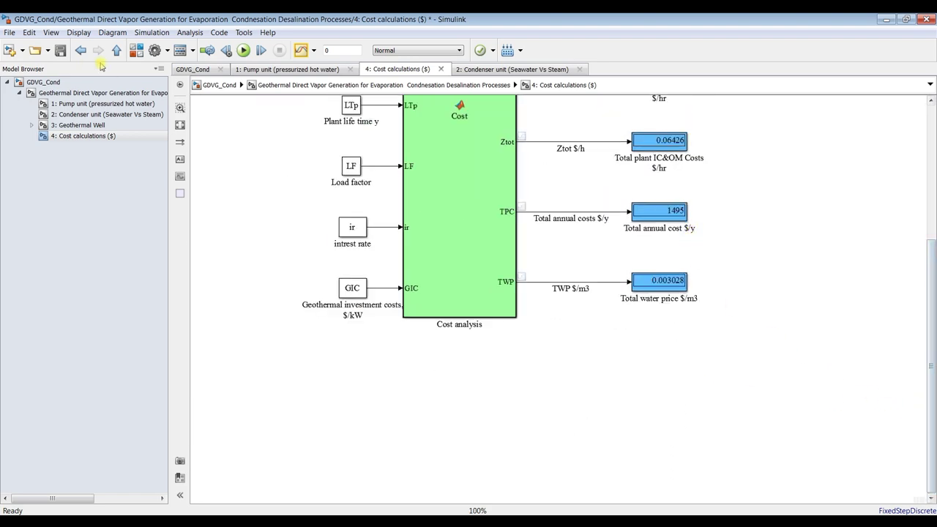
Check the cost calculations block's interest rate, load factor and geothermal investment cost from the process diagram, accept them and save the model.
left_click(87, 103)
left_click(92, 93)
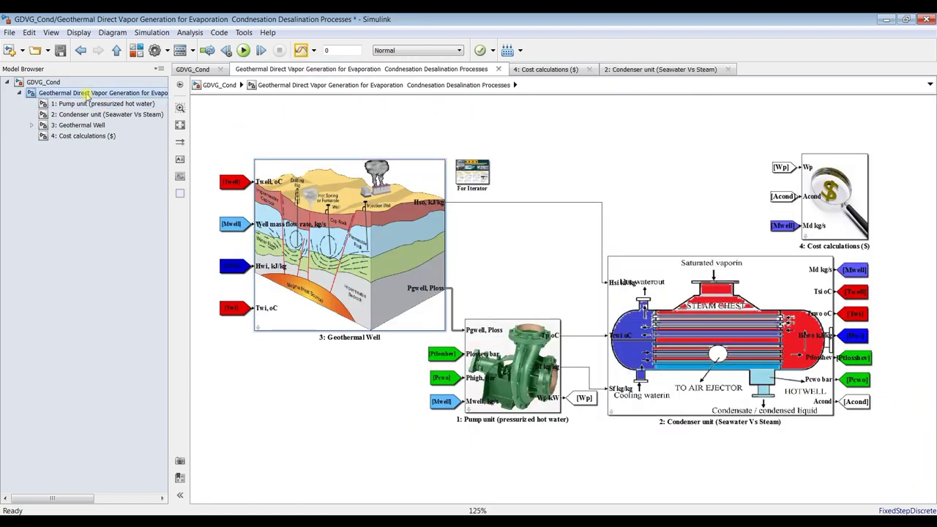
double_click(831, 206)
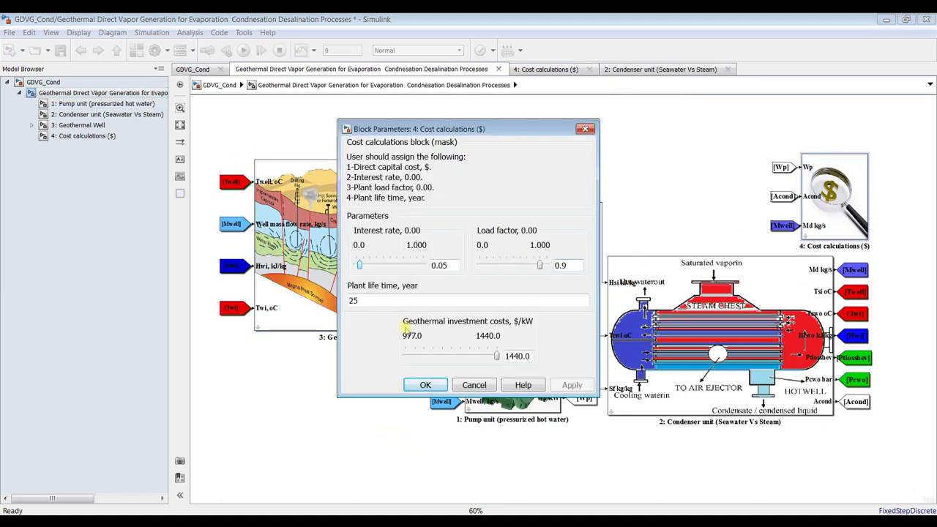
double_click(453, 267)
double_click(576, 269)
double_click(523, 357)
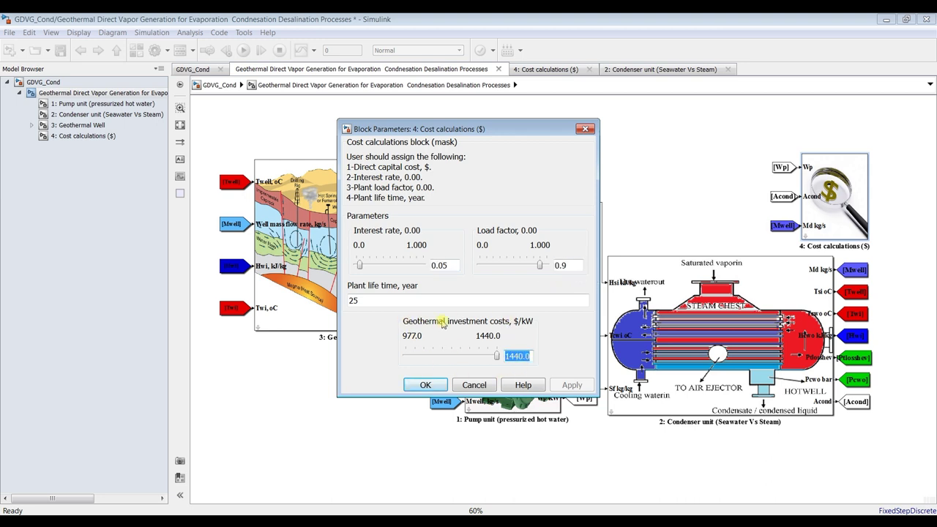
left_click(500, 358)
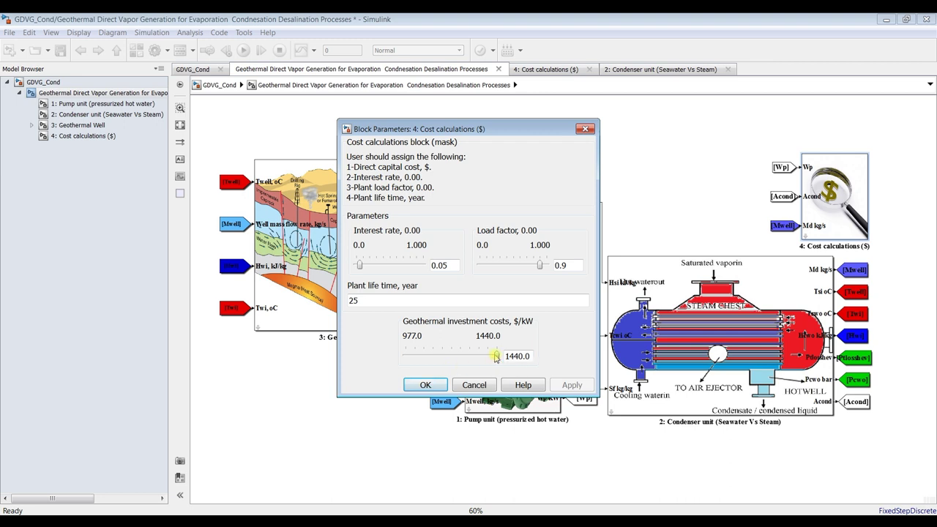
left_click(431, 385)
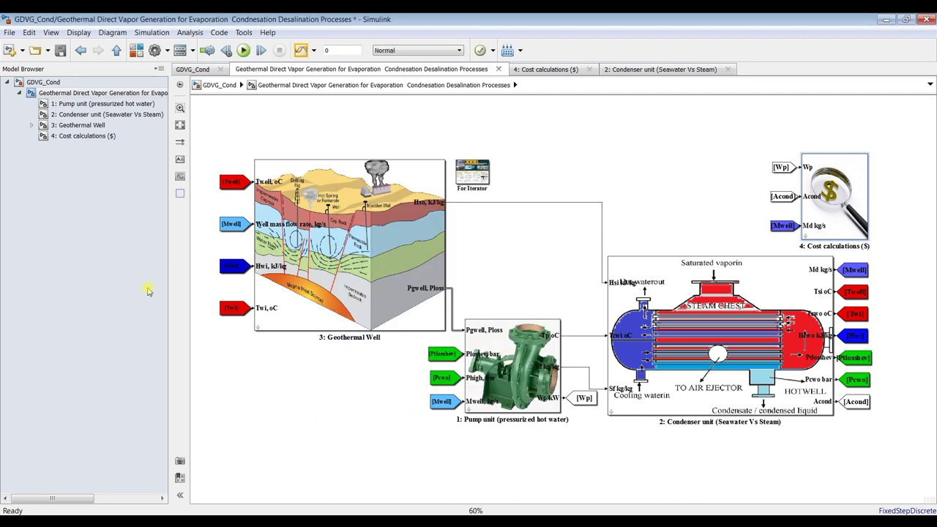
left_click(60, 50)
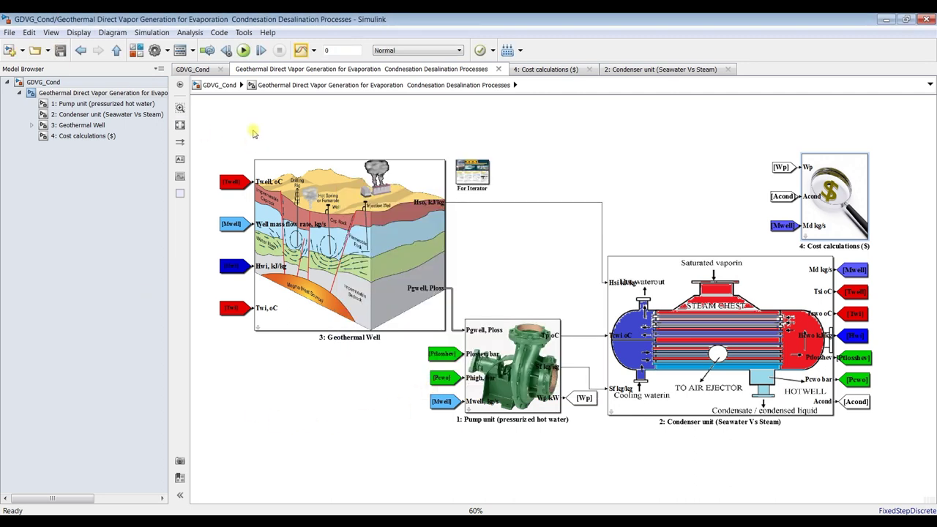
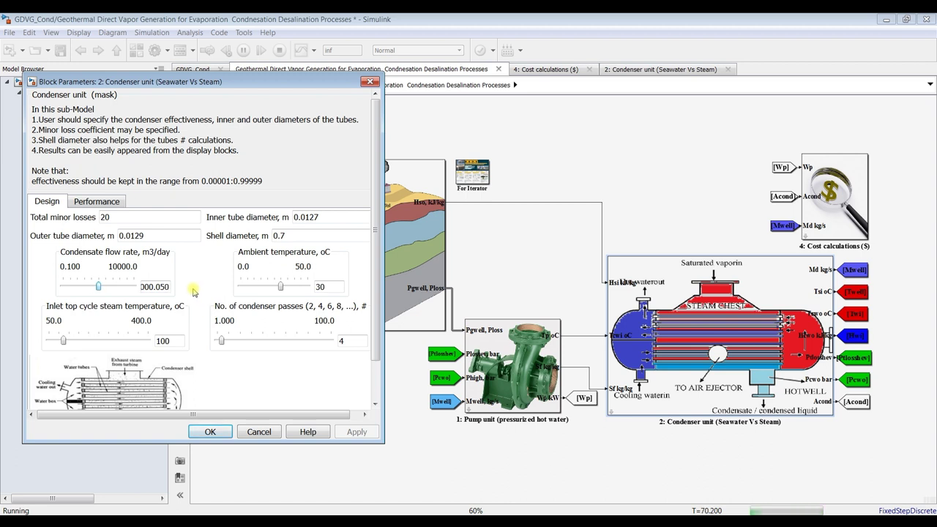
Increase the condenser's condensate flow rate slightly and raise its number of passes to 8.920 while the simulation runs.
key("Right")
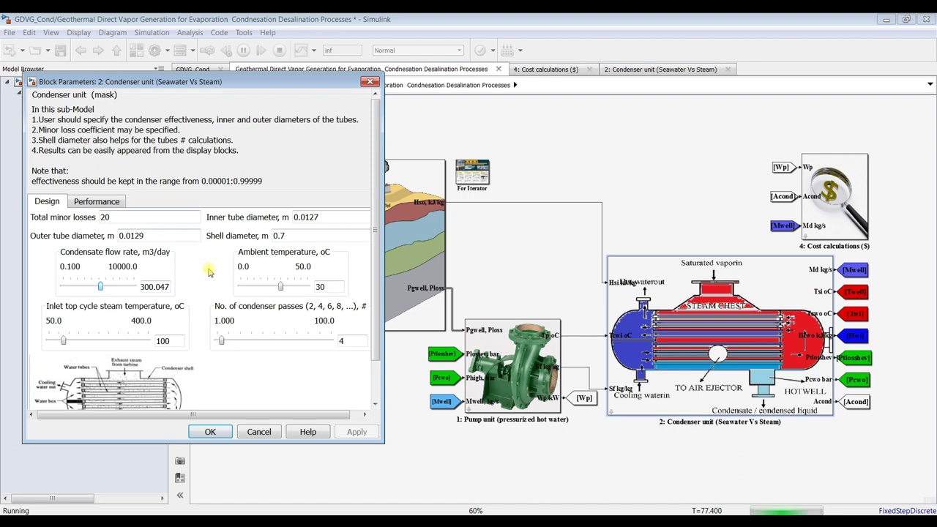
scroll(375, 312, "down", 1)
left_click_drag(223, 297, 226, 298)
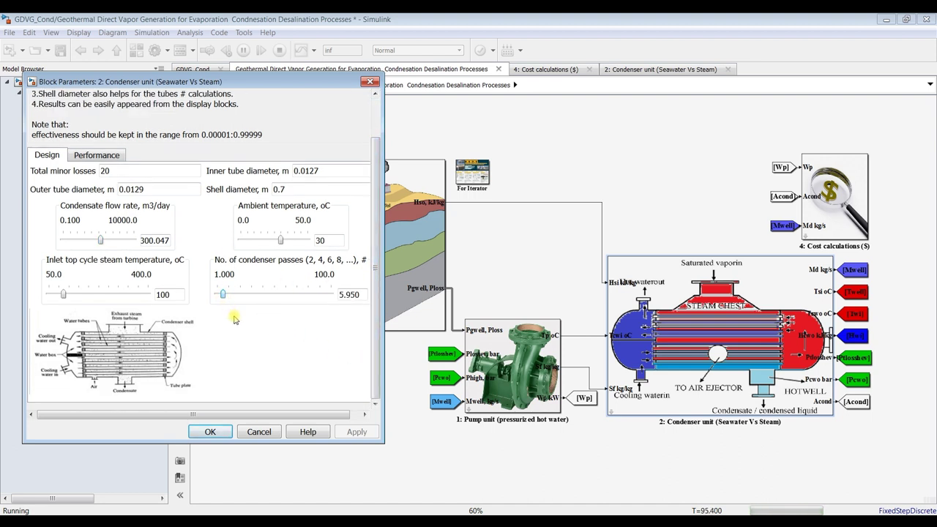
key("Right")
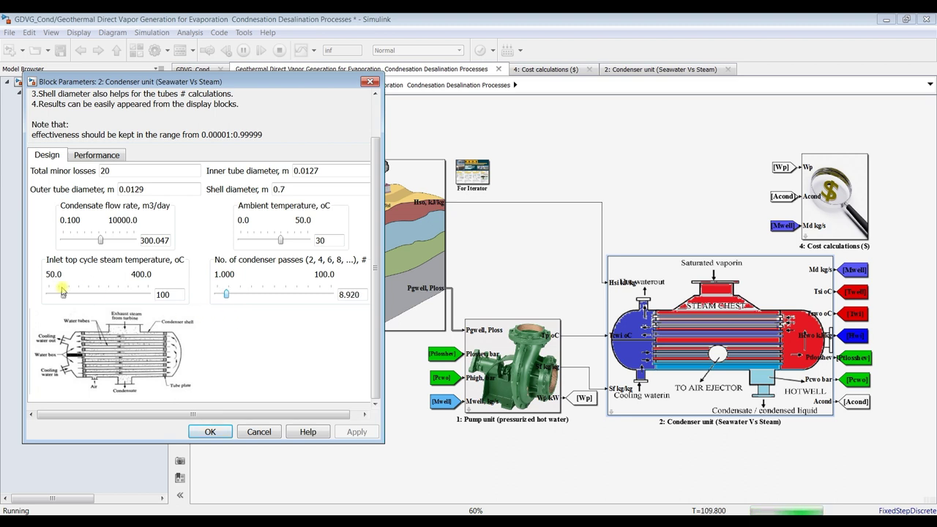
Raise the condenser's inlet top cycle steam temperature gradually to 155.0 °C during the running simulation.
left_click_drag(64, 295, 66, 295)
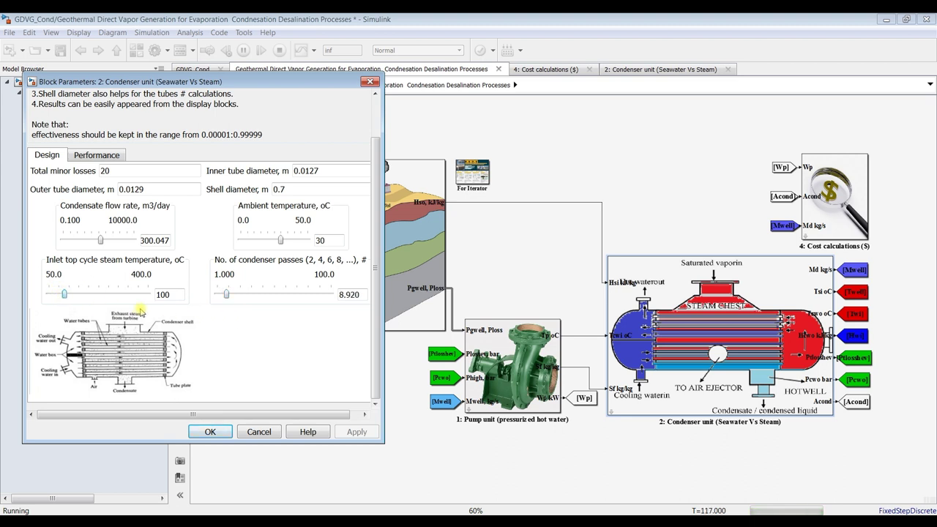
key("Right")
key("Right")
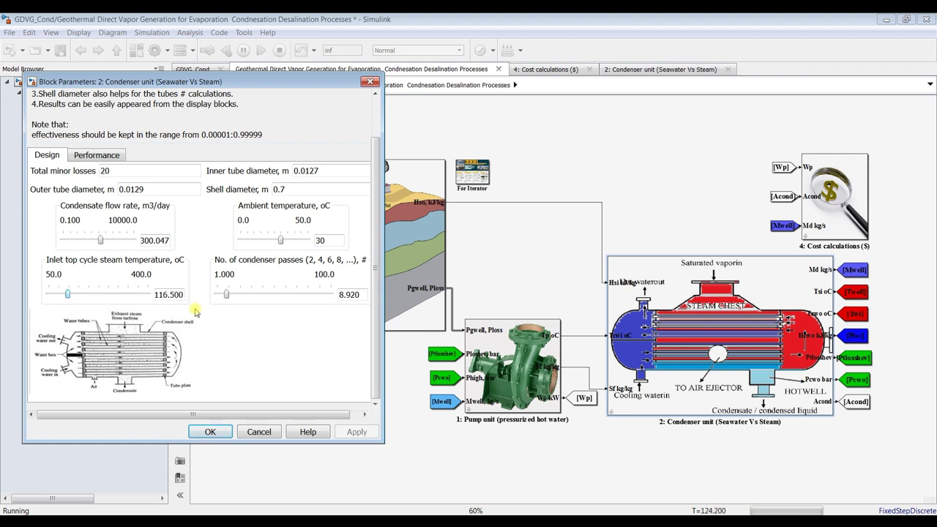
key("Right")
key("Right")
key("Right")
key("Right")
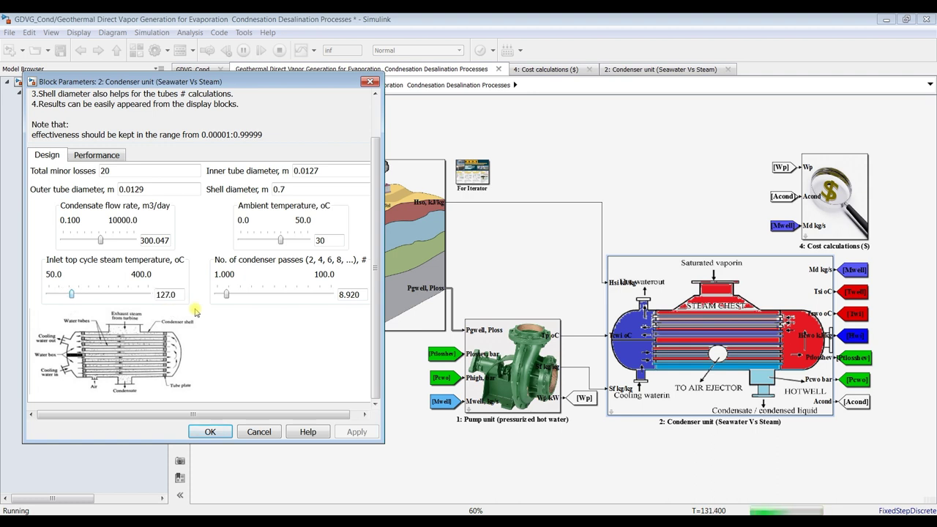
key("Right")
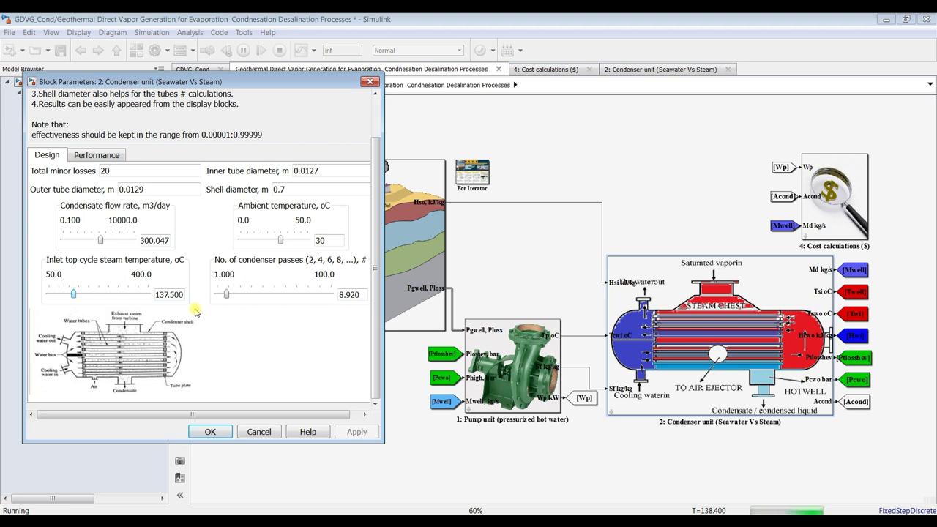
key("Right")
key("Right")
key("Right")
key("Right")
key("Right")
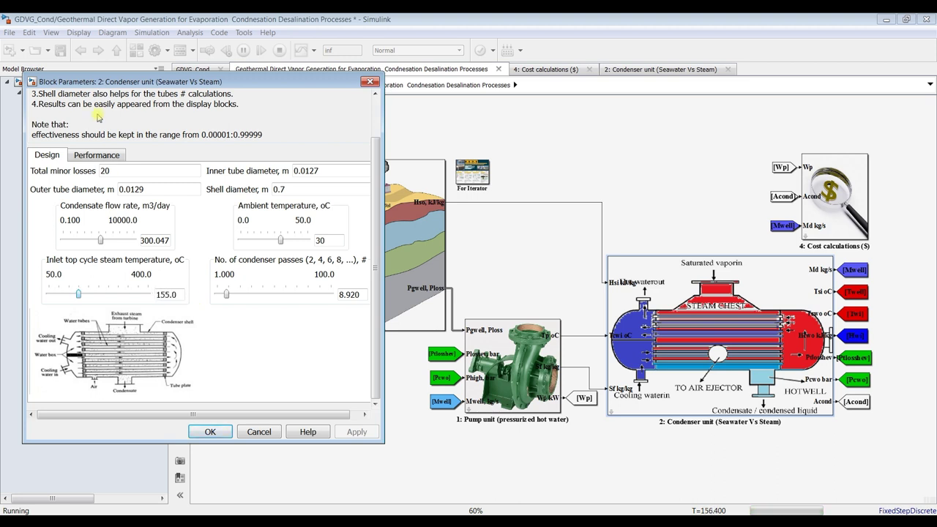
Check the condenser unit's evaporator effectiveness and accept the block's parameters.
left_click(103, 156)
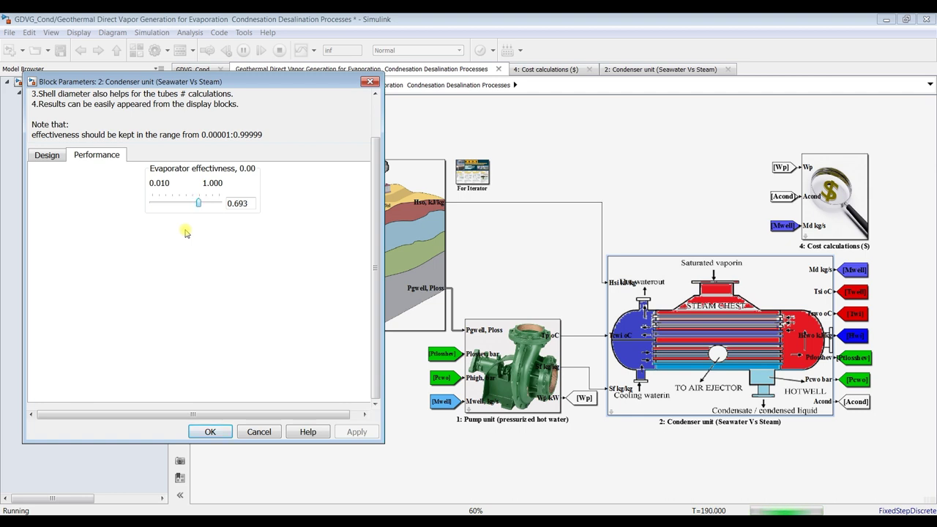
left_click(210, 432)
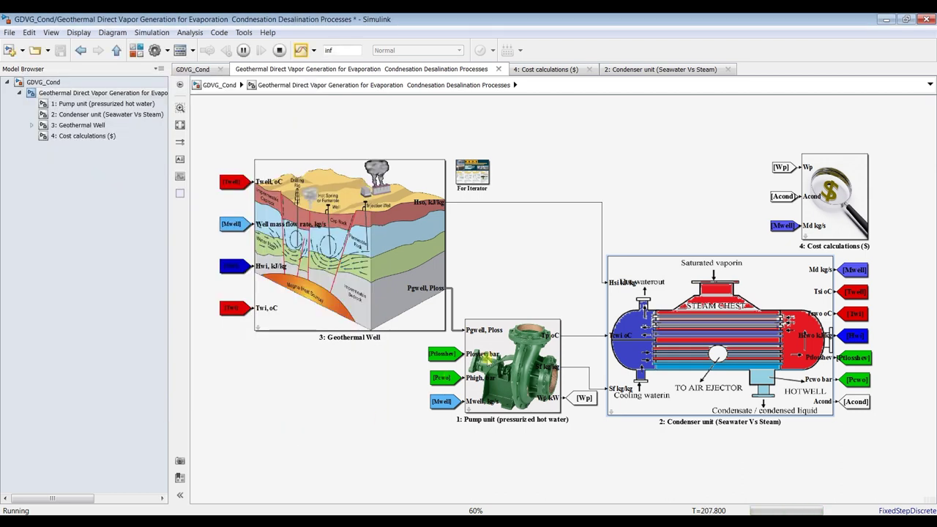
Raise the pump unit's feed salinity ratio gradually to 40020.0 ppm, accept it and stop the running simulation.
double_click(492, 351)
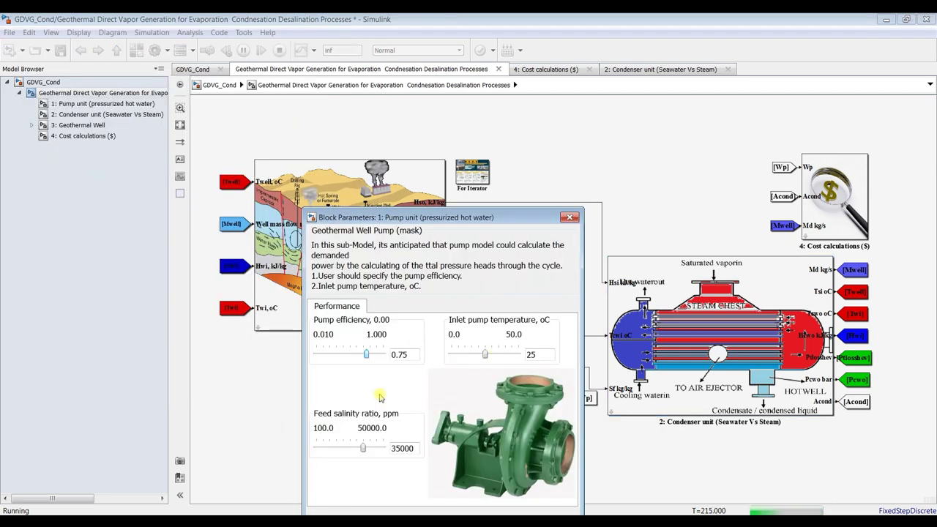
left_click_drag(365, 452, 366, 451)
key("Right")
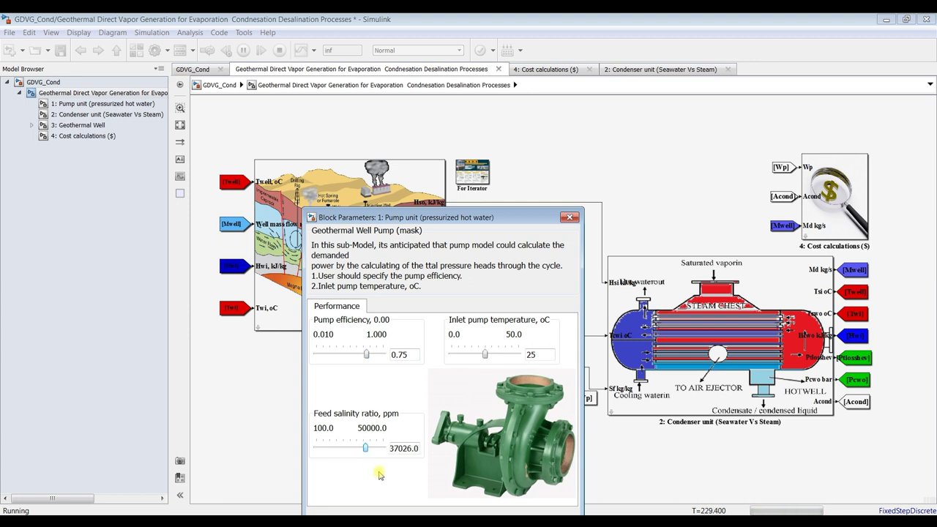
key("Right")
key("Right")
key("Right")
key("Right")
left_click_drag(472, 223, 449, 117)
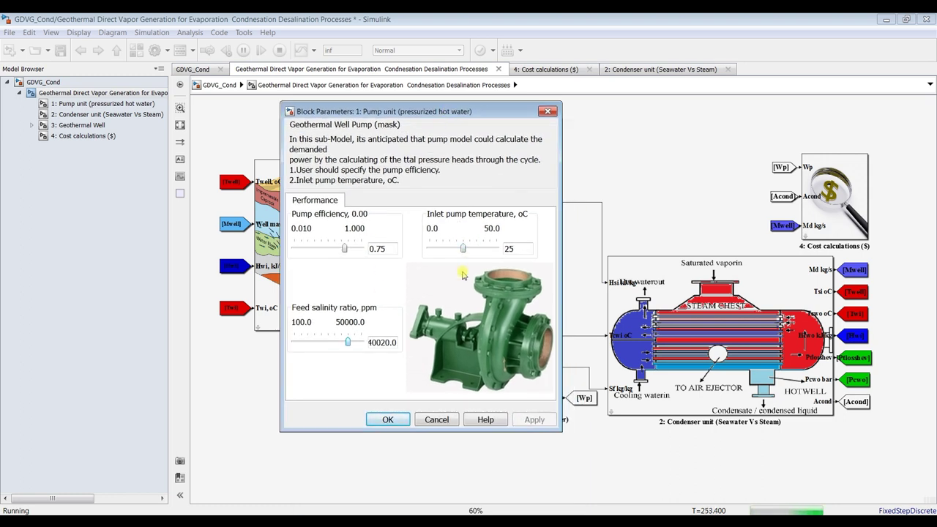
left_click(388, 420)
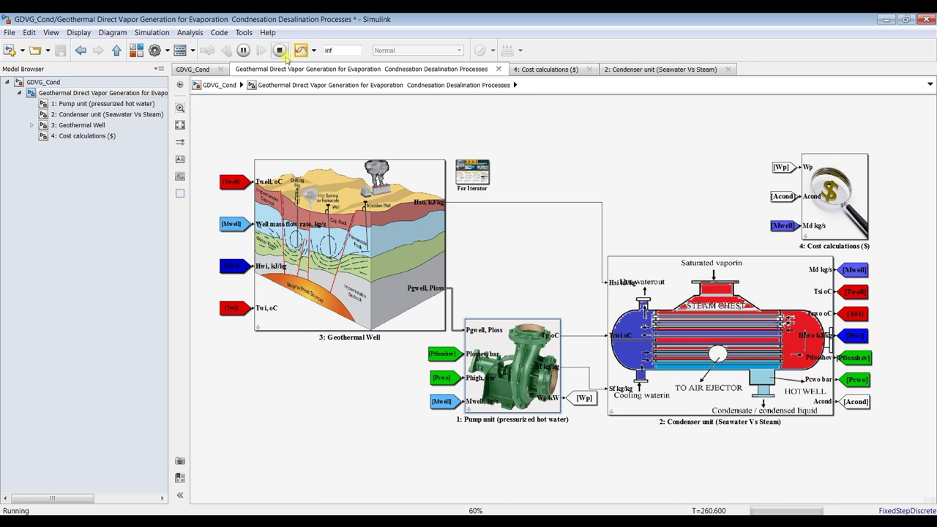
left_click(279, 50)
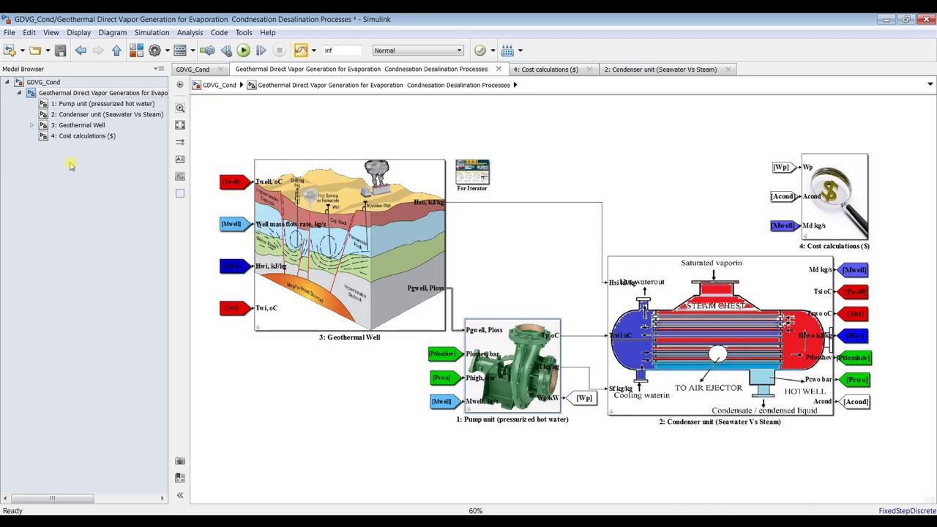
Review the geothermal well subsystem's inputs and results, and the cost calculations for total plant cost, annual cost and water price.
left_click(76, 125)
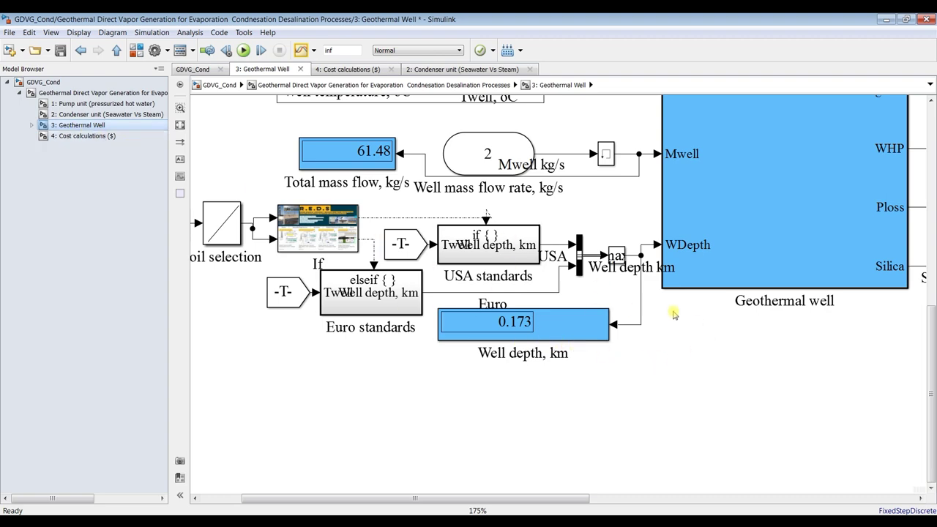
left_click_drag(933, 369, 933, 212)
scroll(636, 245, "down", 3)
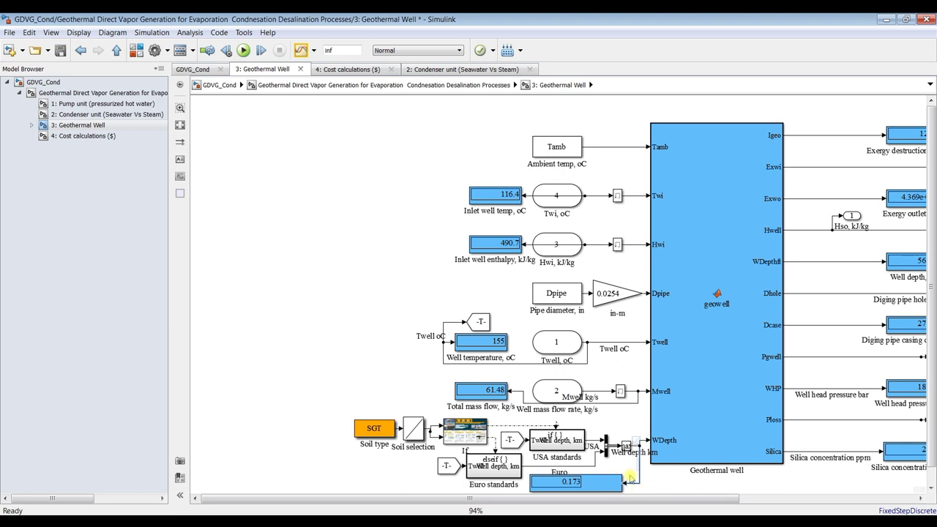
left_click(77, 137)
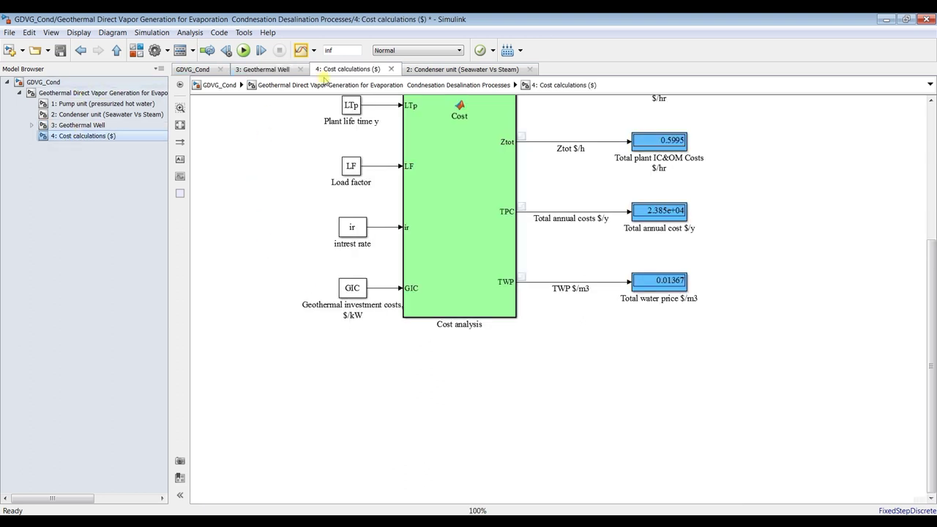
Open the Simulation Data Inspector, enlarge the signal list and plot Run 2's Zgwell, Zcond, Zp and Ztot across the first row of subplots.
left_click(300, 49)
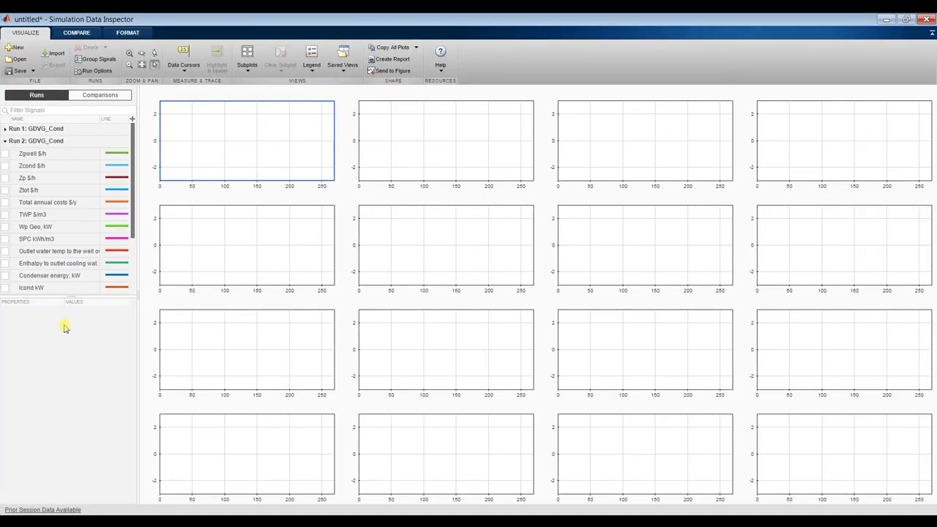
left_click_drag(65, 295, 64, 467)
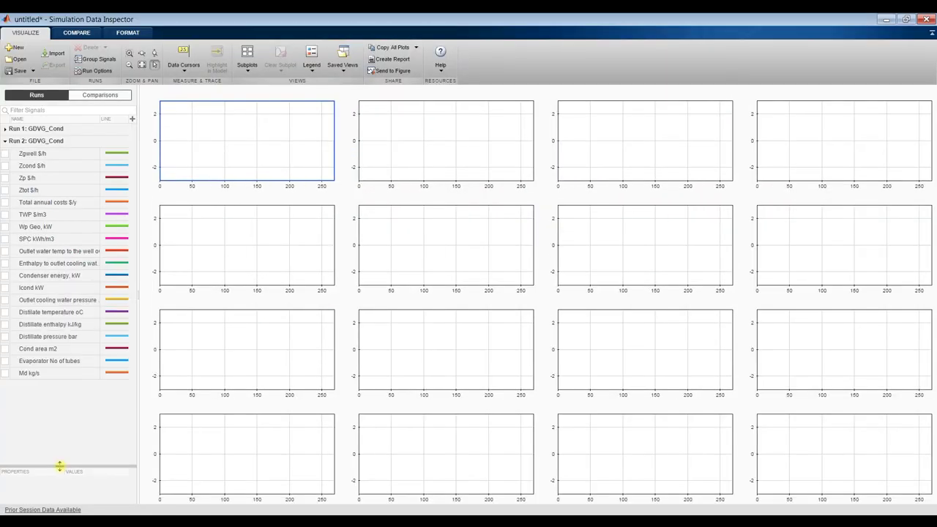
left_click(6, 155)
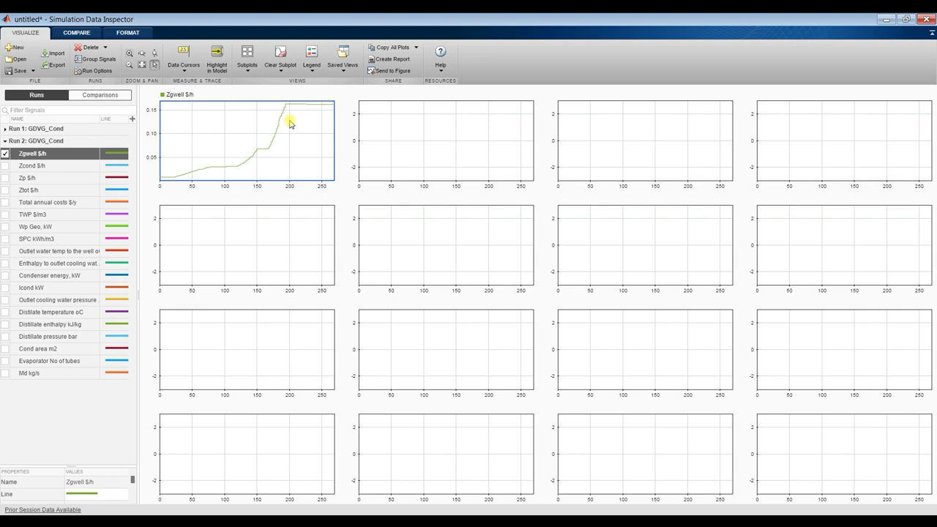
left_click(401, 125)
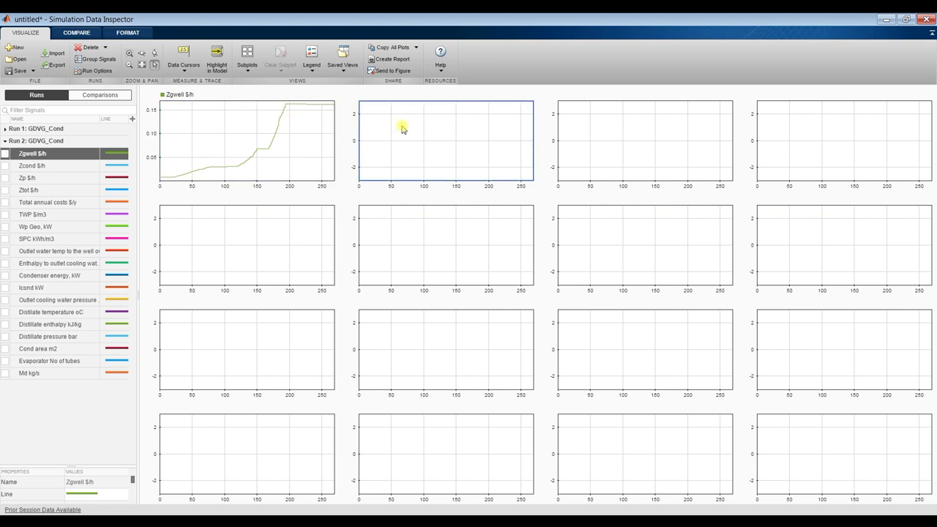
left_click(4, 167)
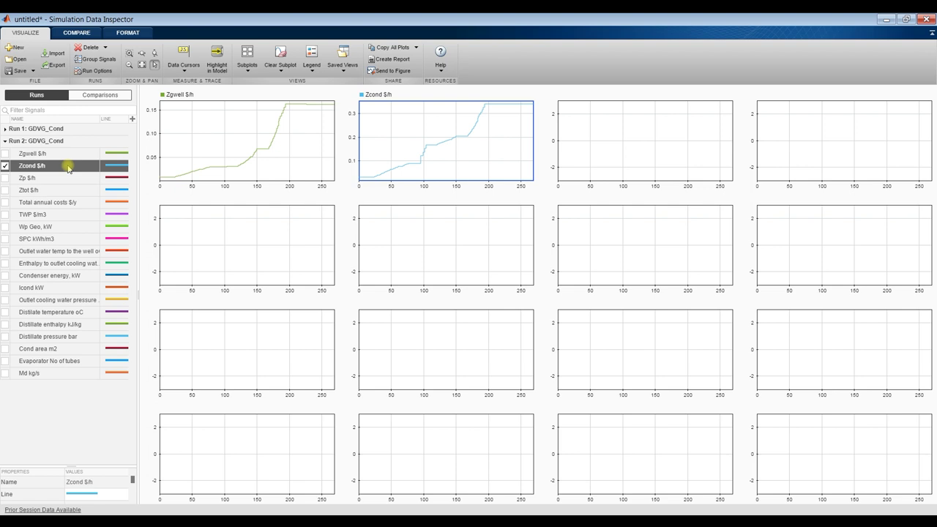
left_click(645, 140)
left_click(5, 178)
left_click(822, 131)
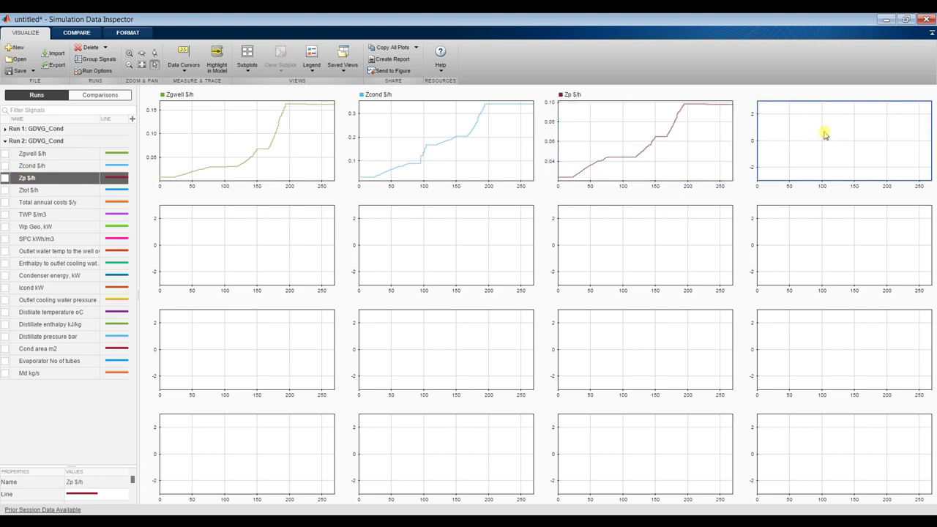
left_click(5, 190)
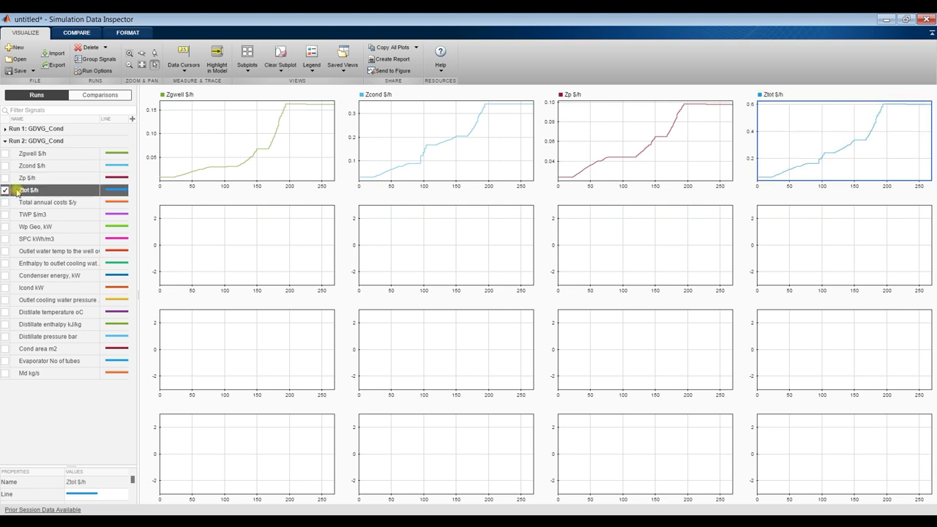
Plot Run 2's TWP $/m3 and SPC kWh/m3 in the first two subplots of the second row.
left_click(209, 232)
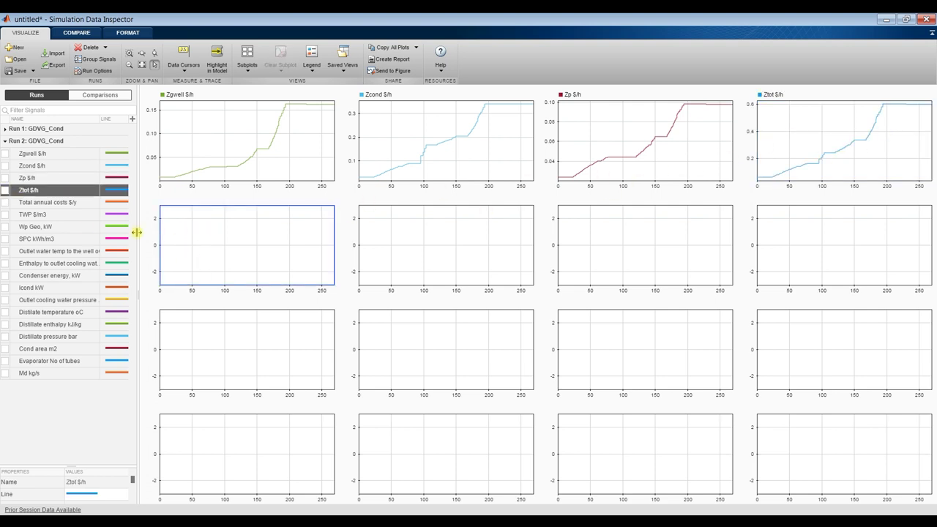
left_click(4, 214)
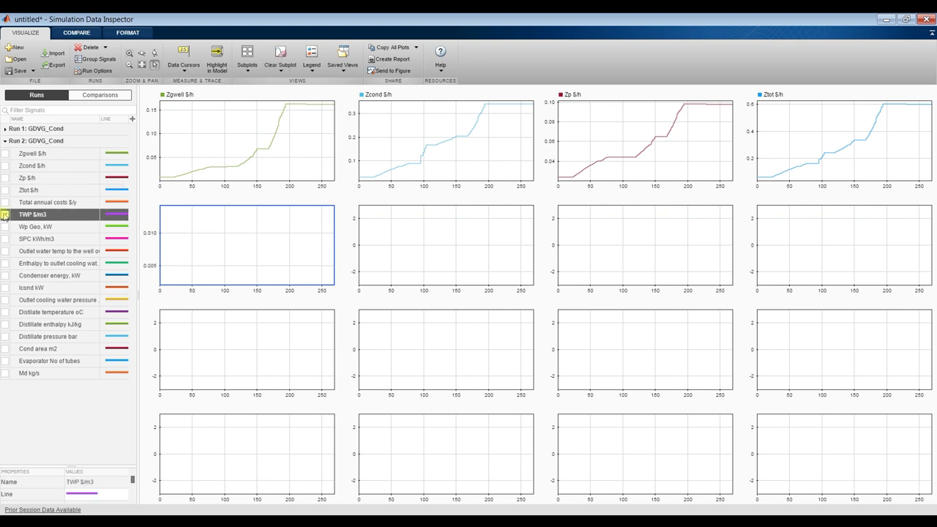
left_click(427, 258)
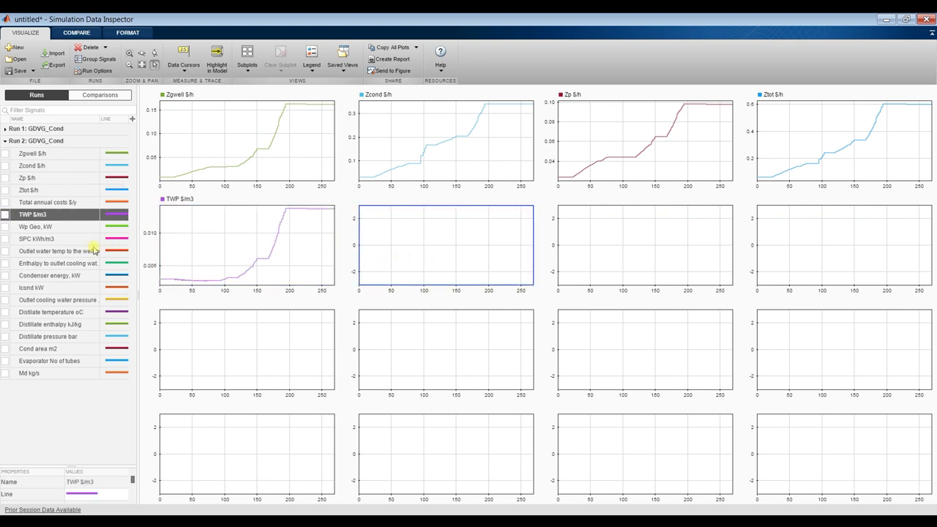
left_click(5, 238)
Widen the signal list and plot the outlet water temperature to the well with the distillate temperature in the second row's third subplot.
left_click(676, 244)
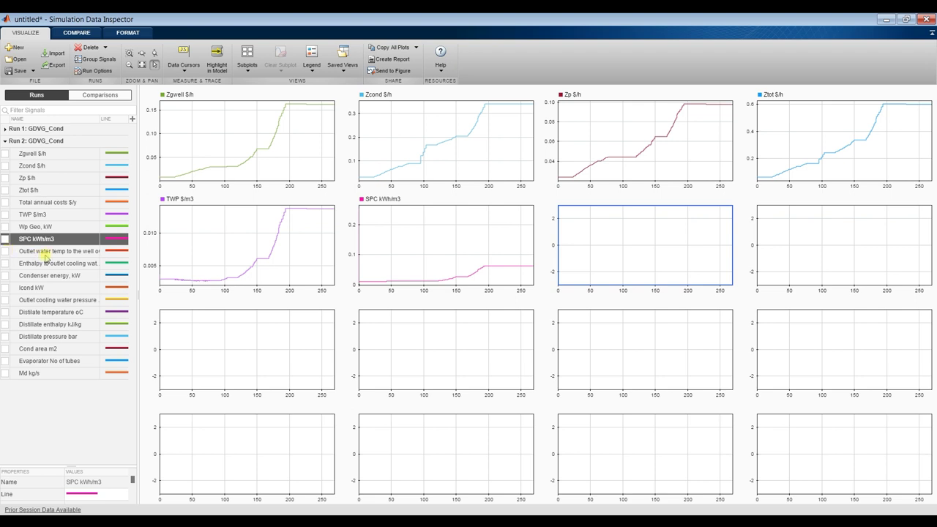
left_click_drag(138, 200, 167, 200)
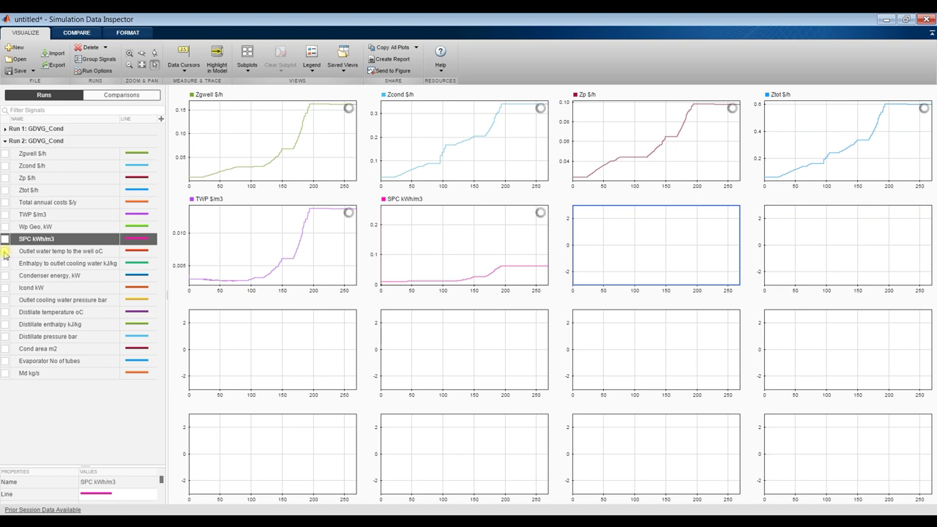
left_click(6, 251)
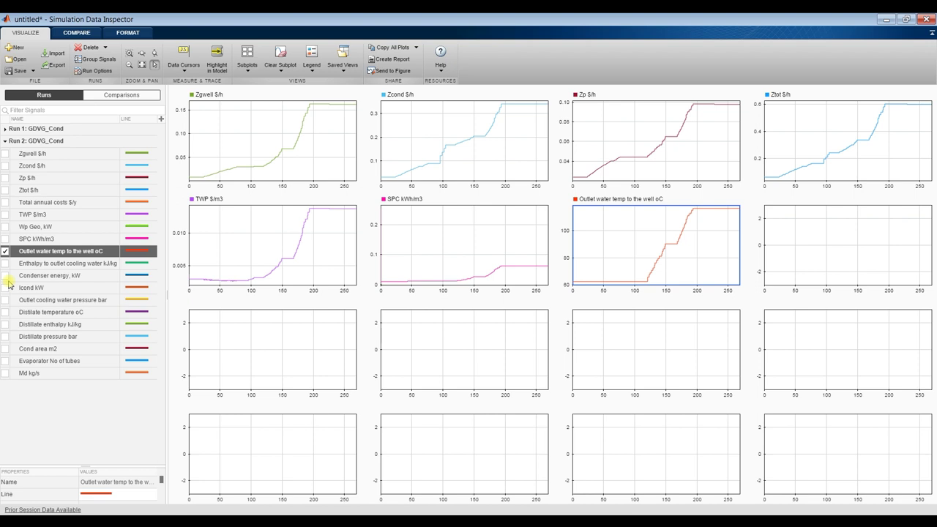
left_click(6, 314)
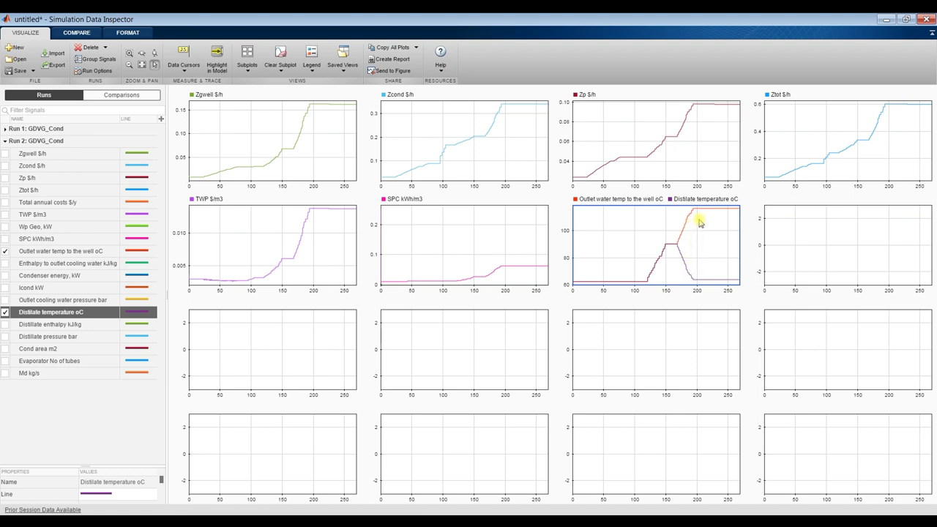
Plot distillate enthalpy in the second row's fourth subplot, and condenser area and Md kg/s in the third row's first two subplots.
left_click(809, 235)
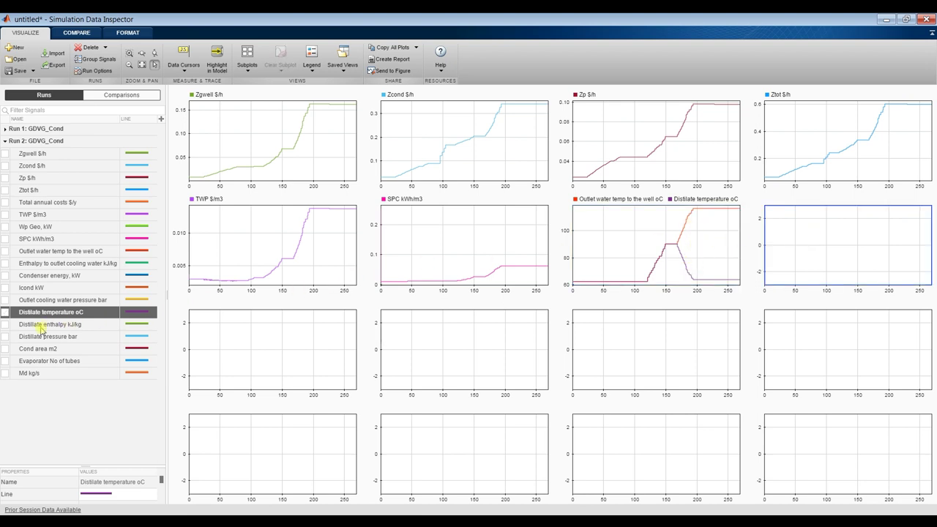
left_click(4, 325)
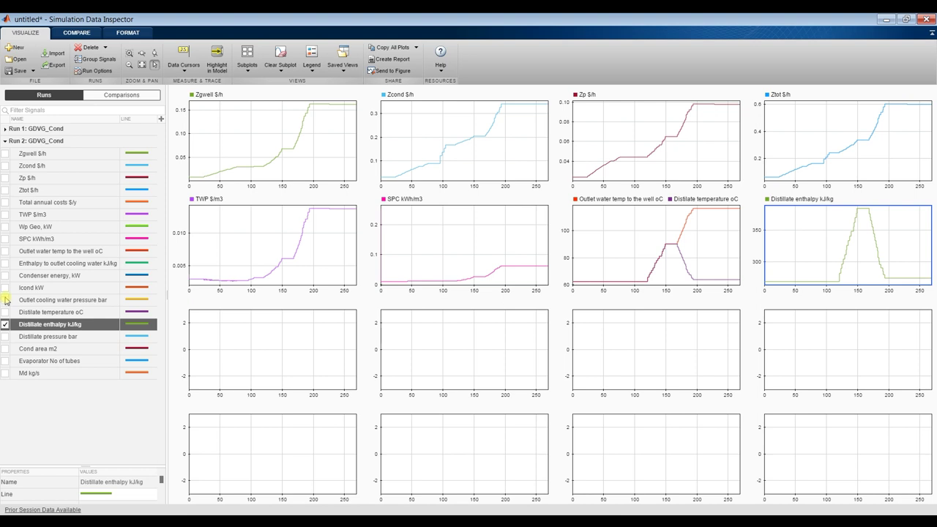
left_click(270, 354)
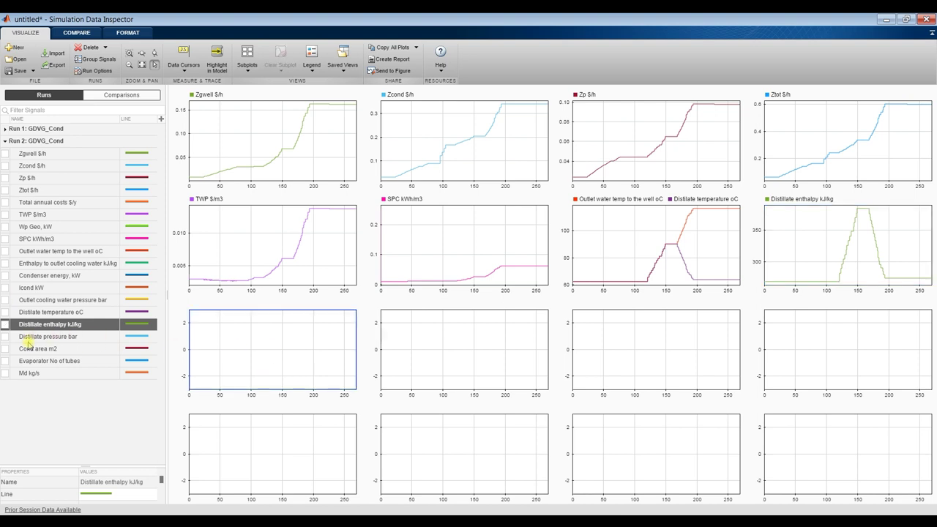
left_click(5, 350)
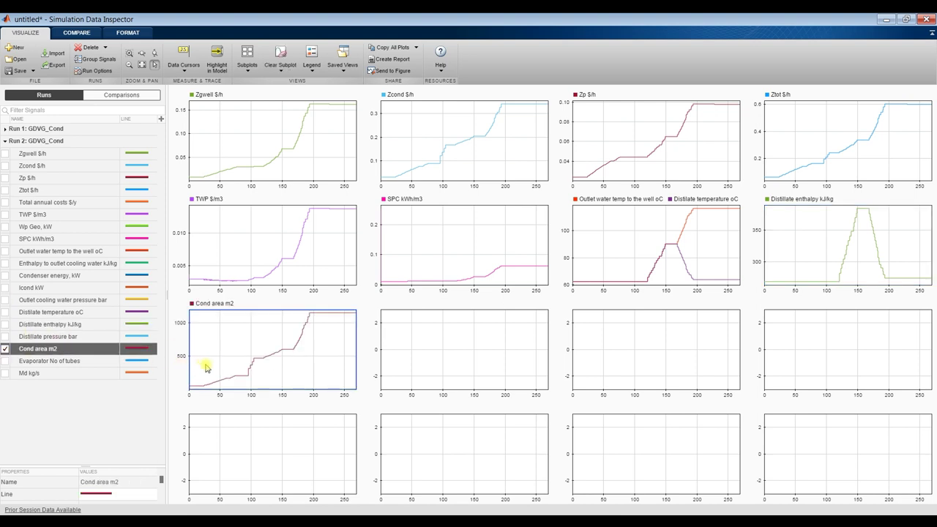
left_click(447, 345)
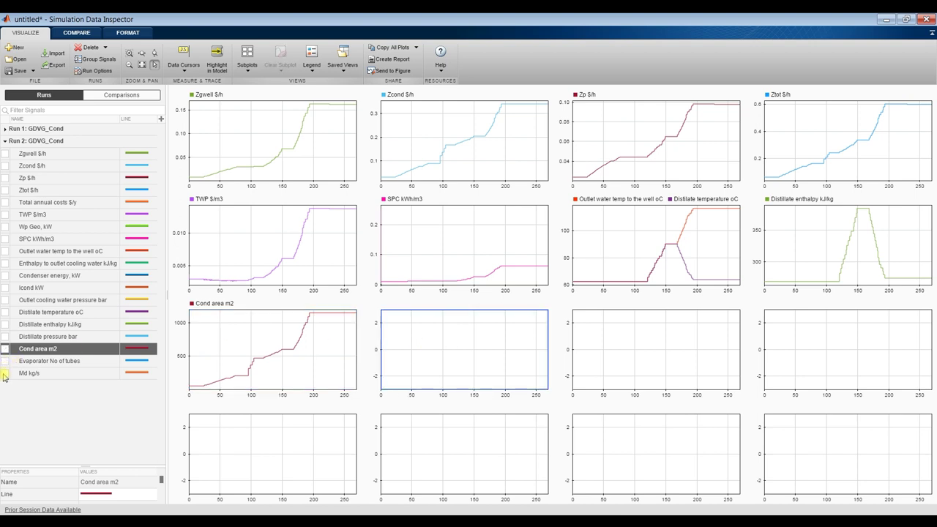
left_click(6, 374)
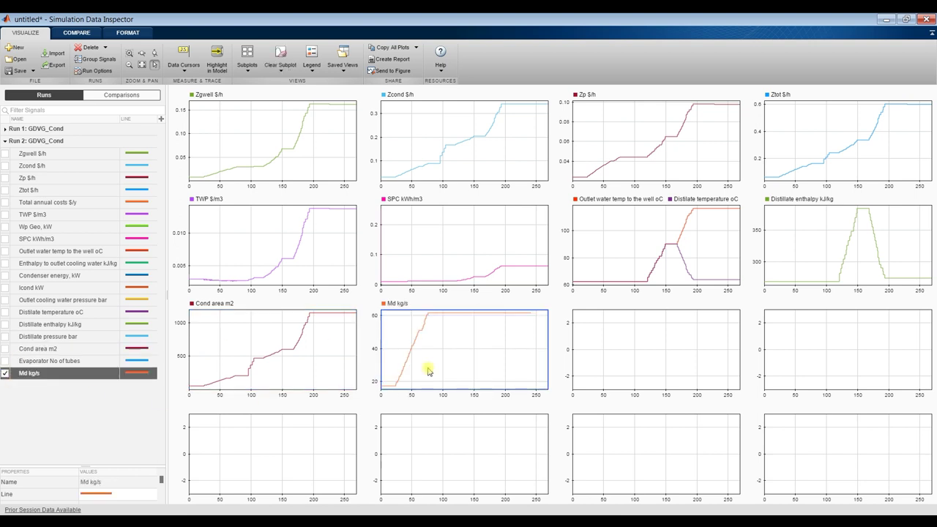
left_click(639, 342)
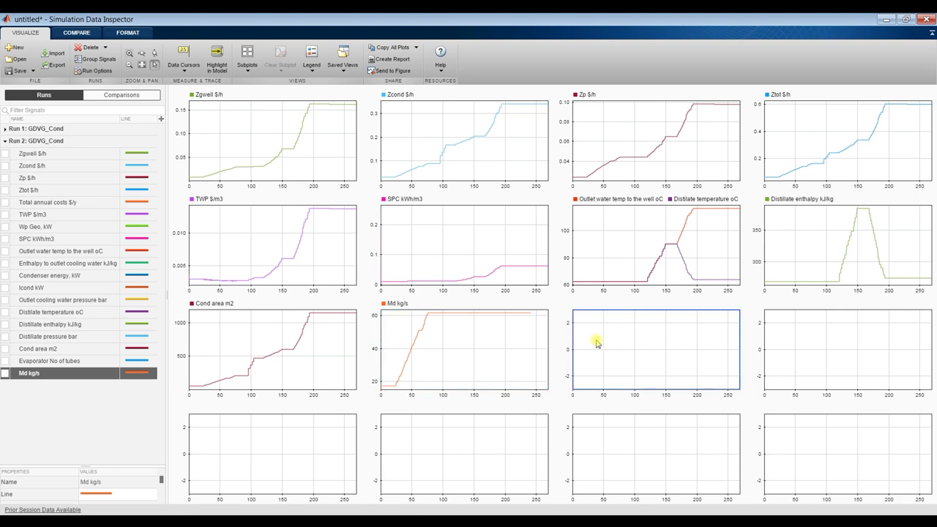
Switch to the Simulink model's Geothermal Well subsystem, stream the WDepthft output signal and label it "Well depth ft".
left_click(886, 20)
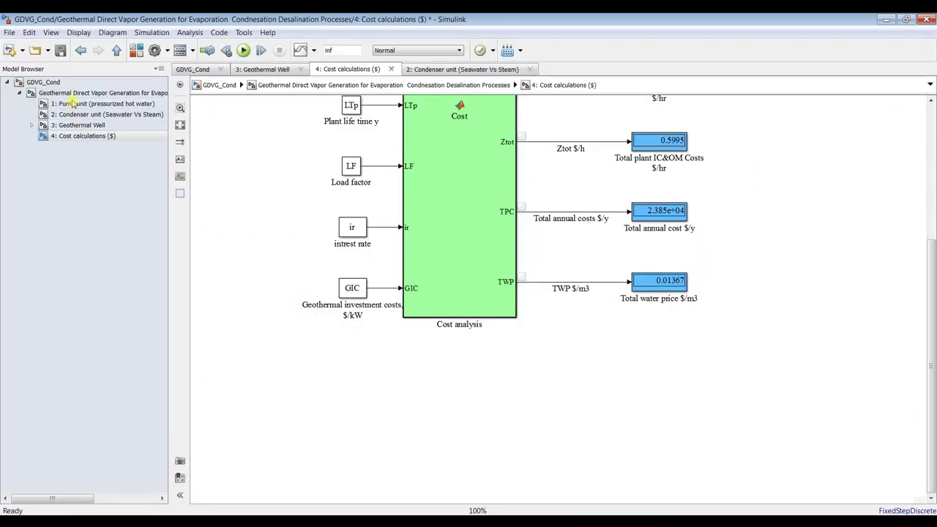
left_click(76, 126)
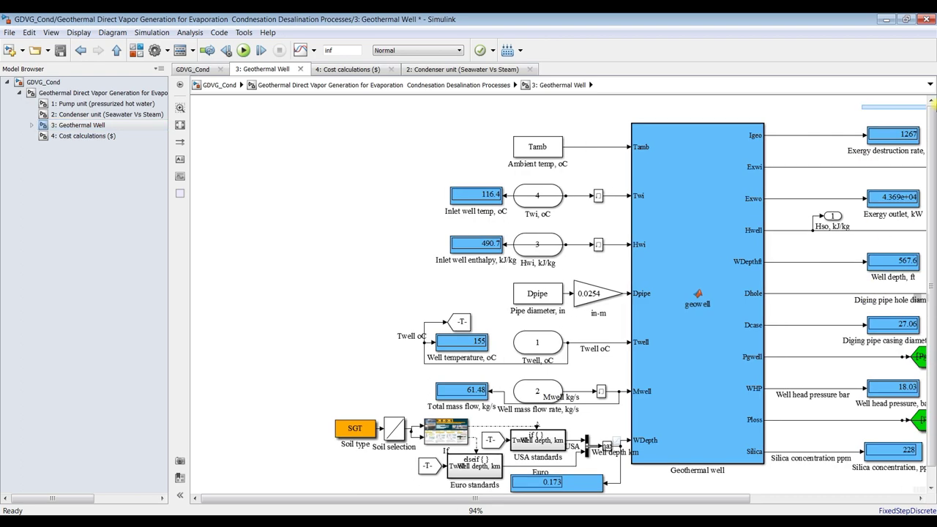
scroll(734, 197, "up", 3)
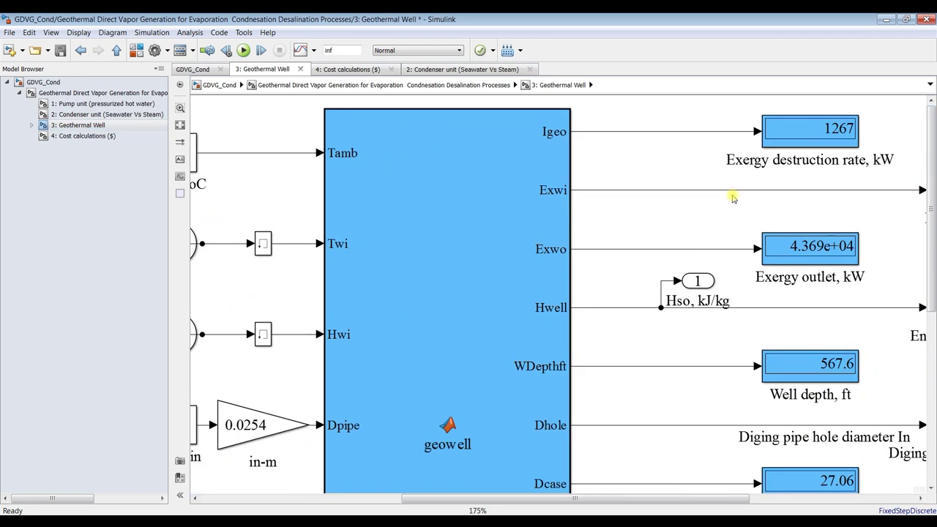
left_click_drag(932, 242, 932, 282)
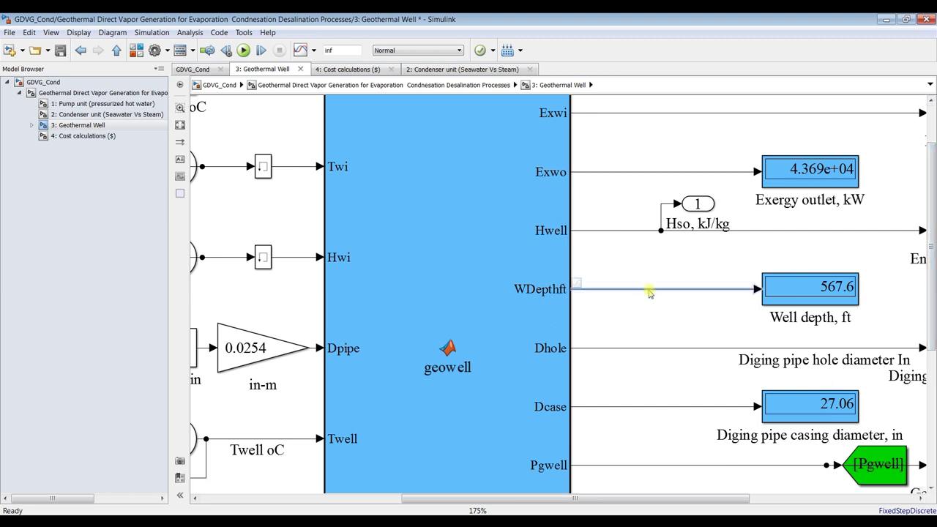
double_click(818, 331)
key("ctrl+c")
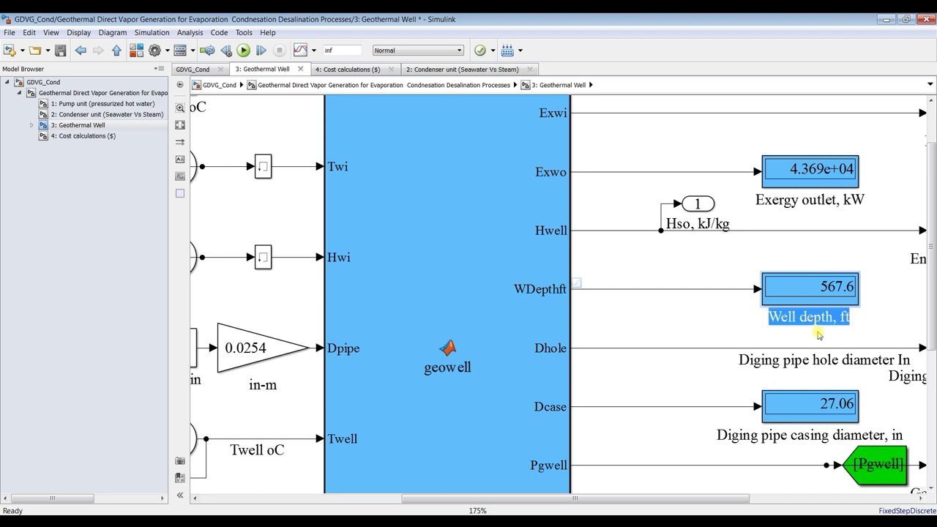
left_click(697, 324)
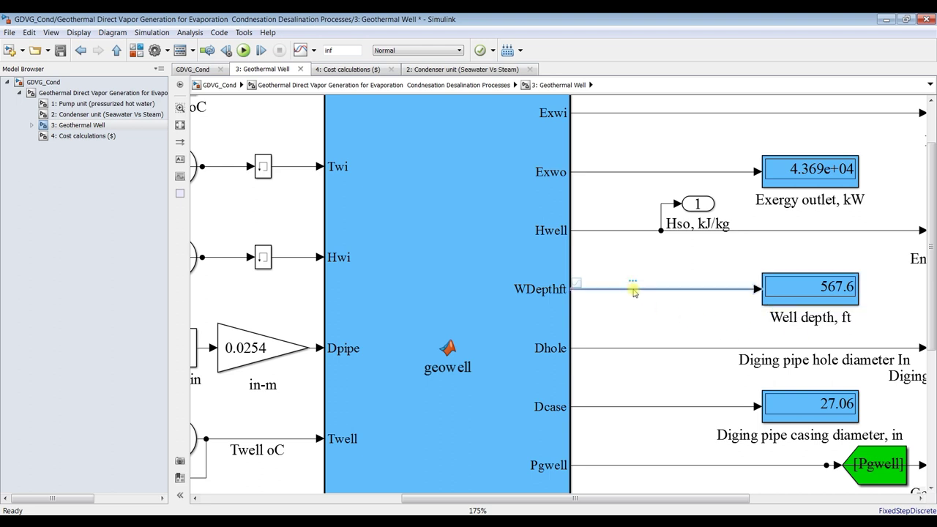
key("ctrl+v")
left_click(685, 303)
key("Delete")
left_click(695, 336)
scroll(603, 332, "down", 3)
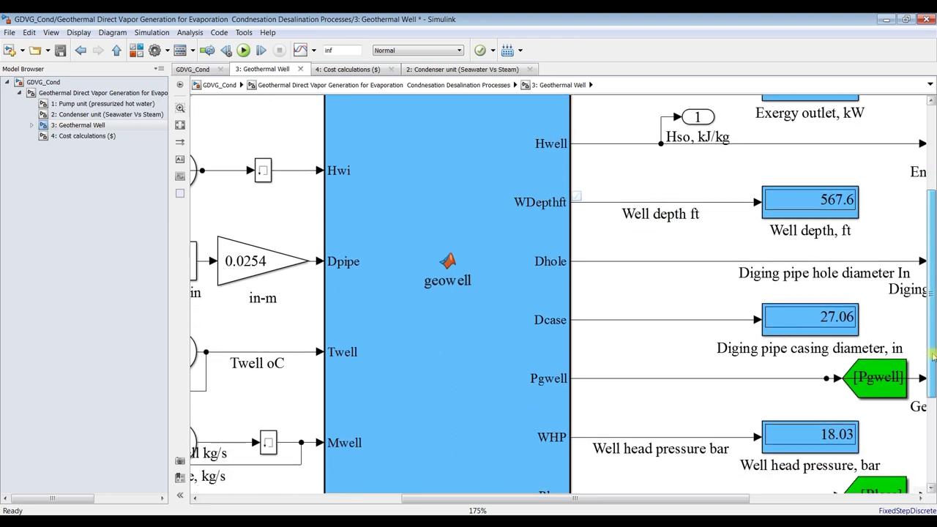
Enable streaming for the geothermal well's Well head pressure bar and Silica concentration ppm signals.
left_click_drag(931, 331, 928, 406)
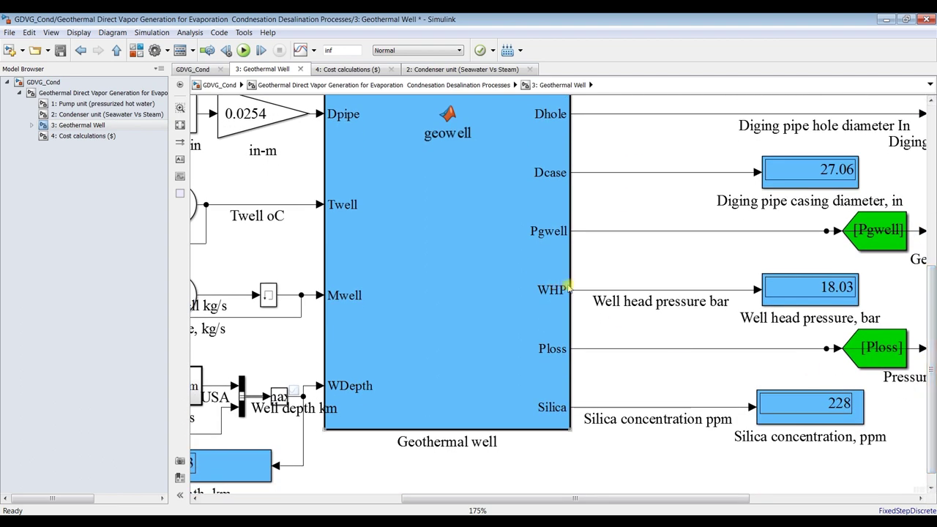
left_click(581, 293)
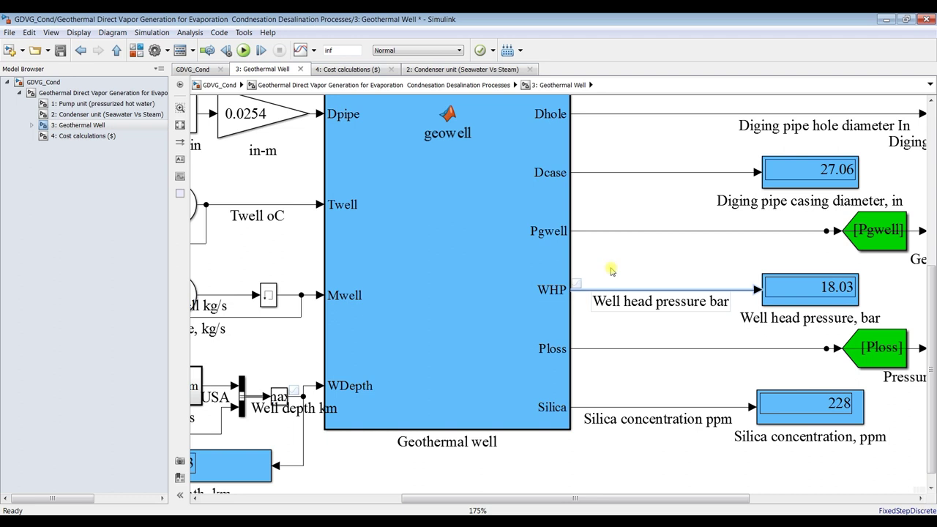
left_click(615, 407)
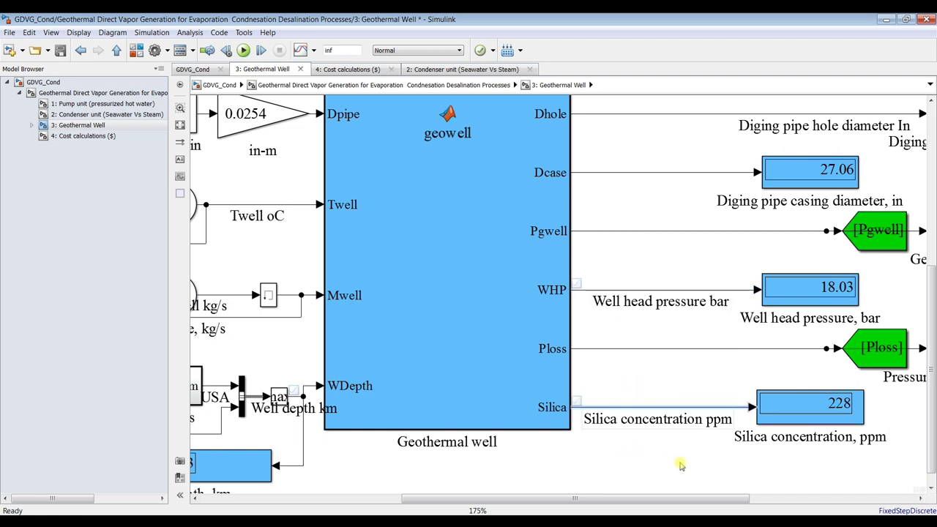
Label the signal branch feeding the Well depth, km display as "Wdepth km".
scroll(680, 464, "down", 1)
left_click_drag(465, 500, 333, 500)
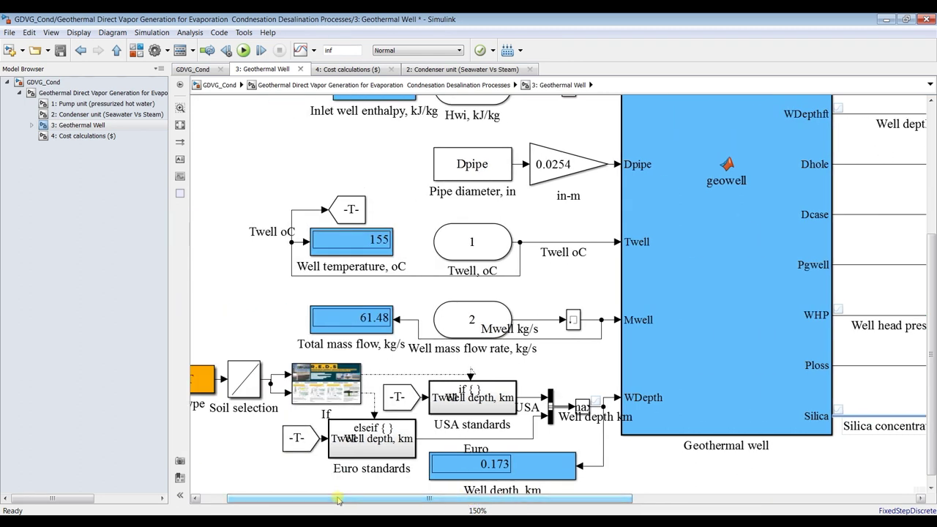
left_click(594, 468)
type("Wdepth")
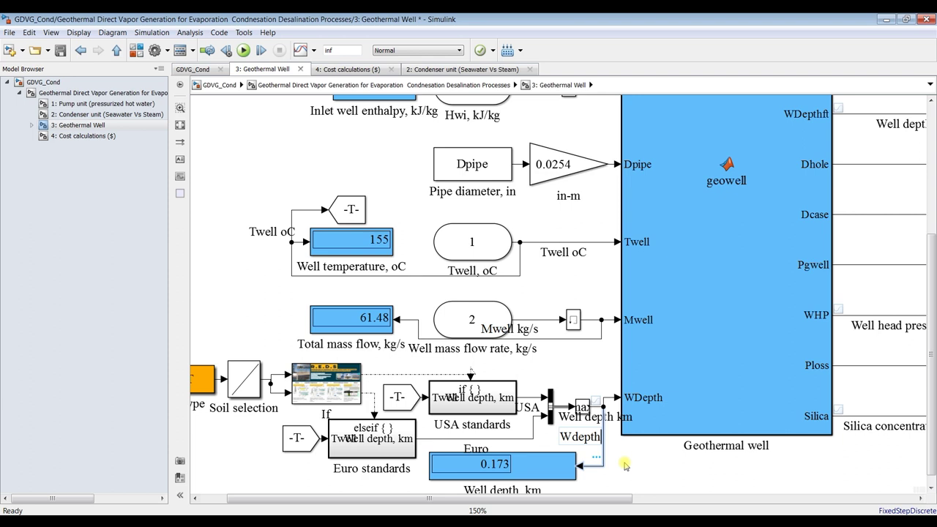
type(" km")
left_click(674, 473)
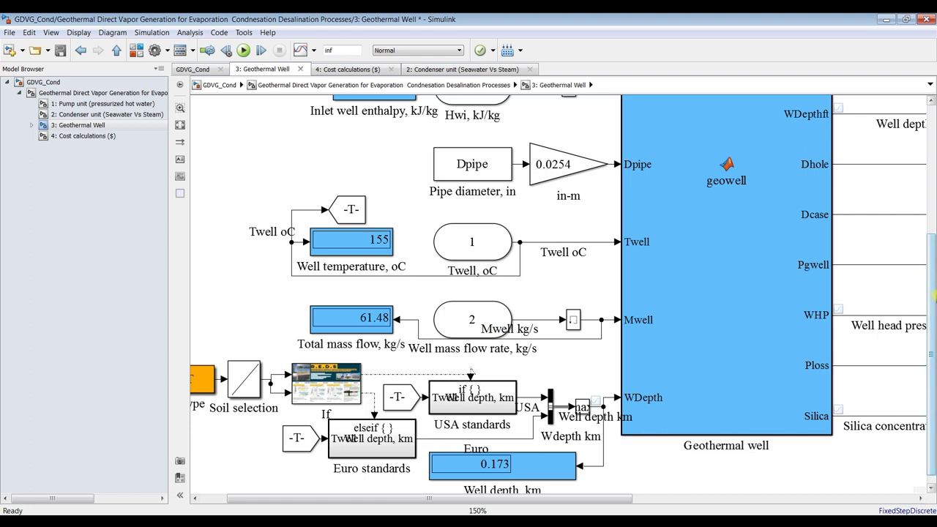
Stream the Twell oC signal and bring up the Stream Signals action for the line feeding the Twi input.
scroll(934, 294, "right", 2)
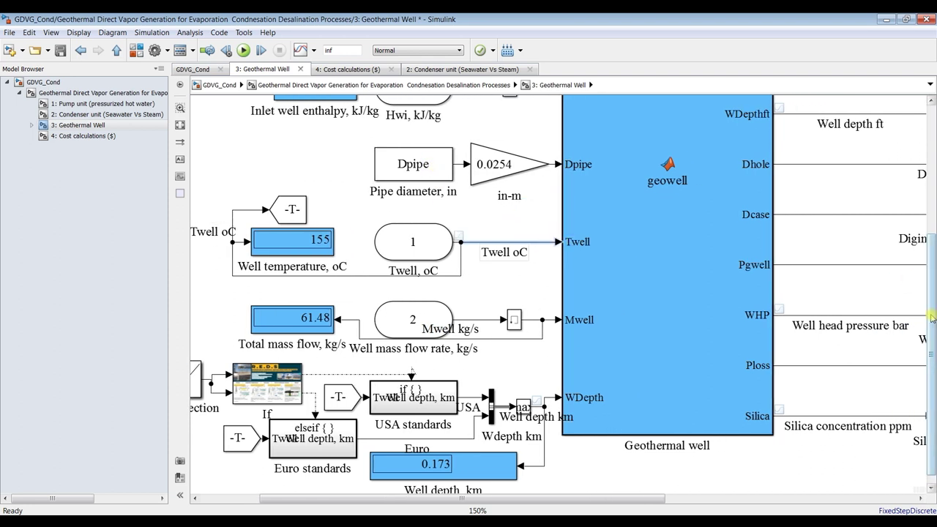
left_click_drag(934, 316, 934, 189)
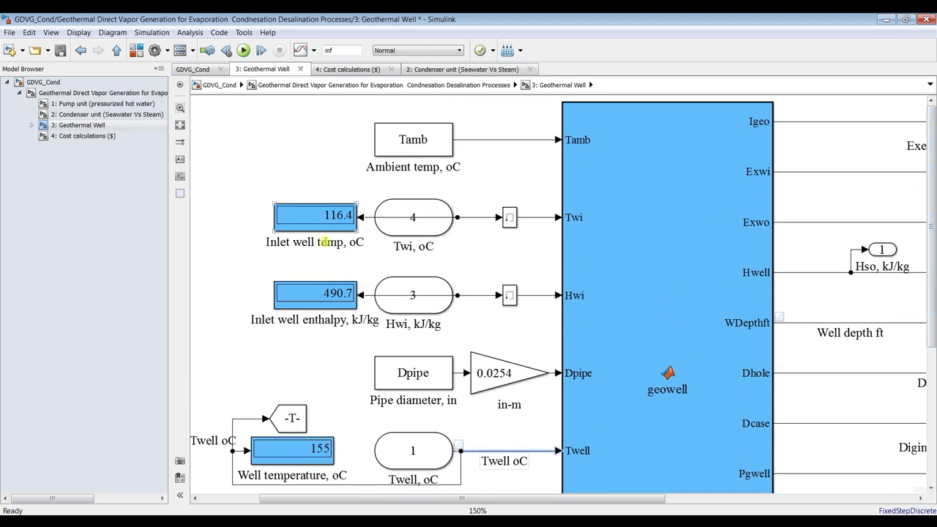
left_click(481, 218)
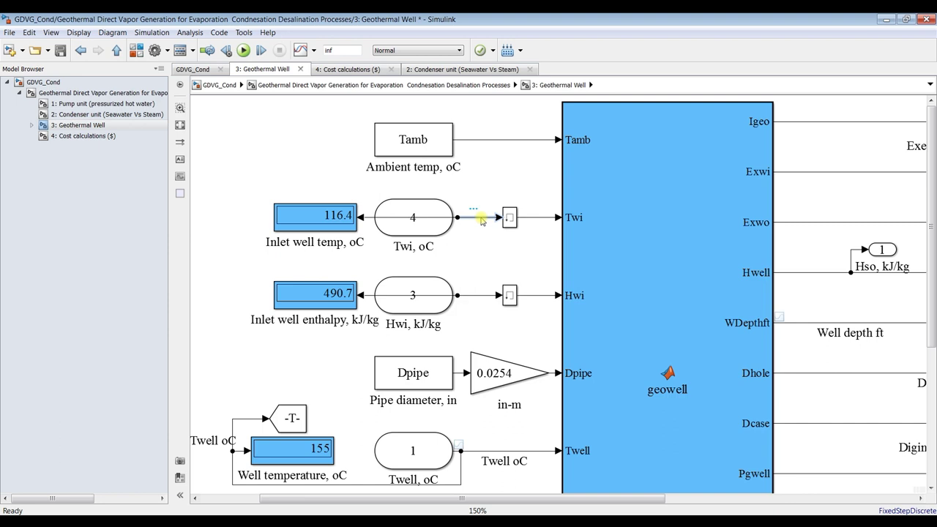
mouse_move(487, 199)
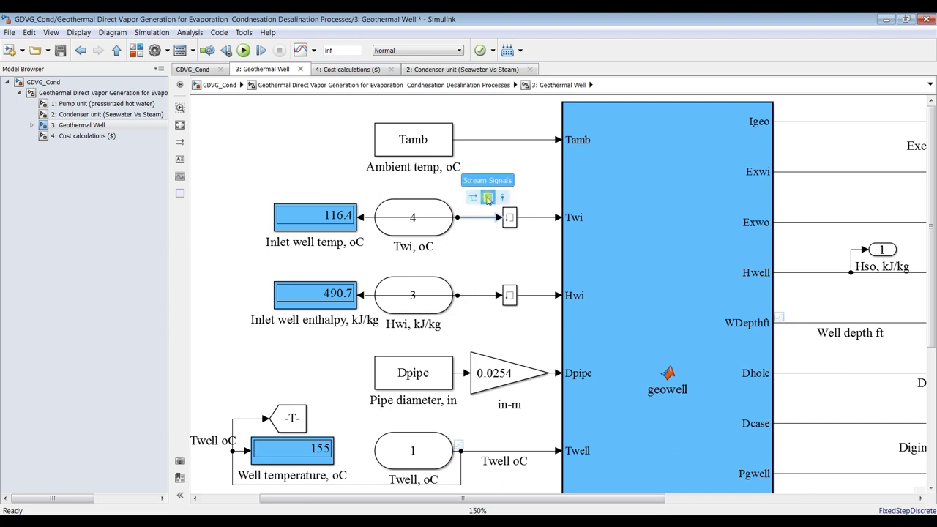
Check the streamed outputs in the Condenser unit, return to the main desalination subsystem and start the simulation.
left_click(70, 115)
left_click_drag(931, 304, 931, 139)
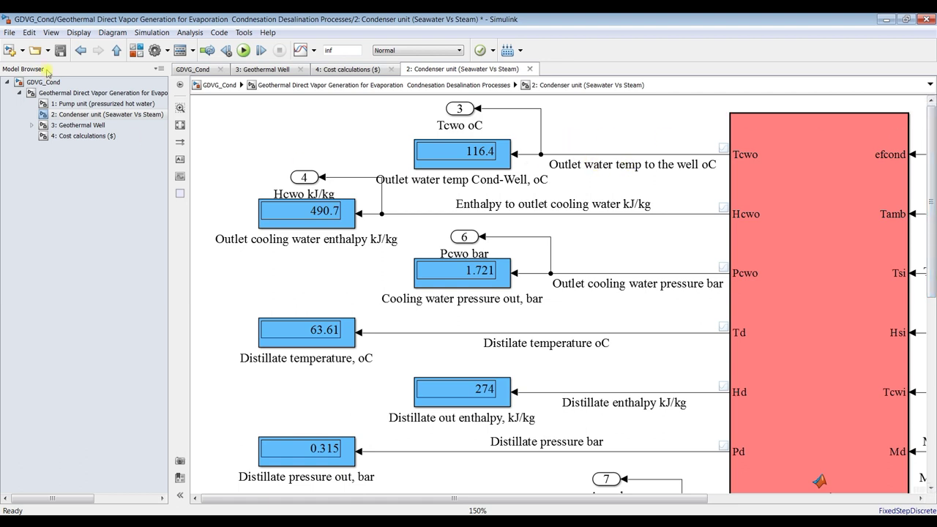
left_click(111, 115)
left_click(84, 93)
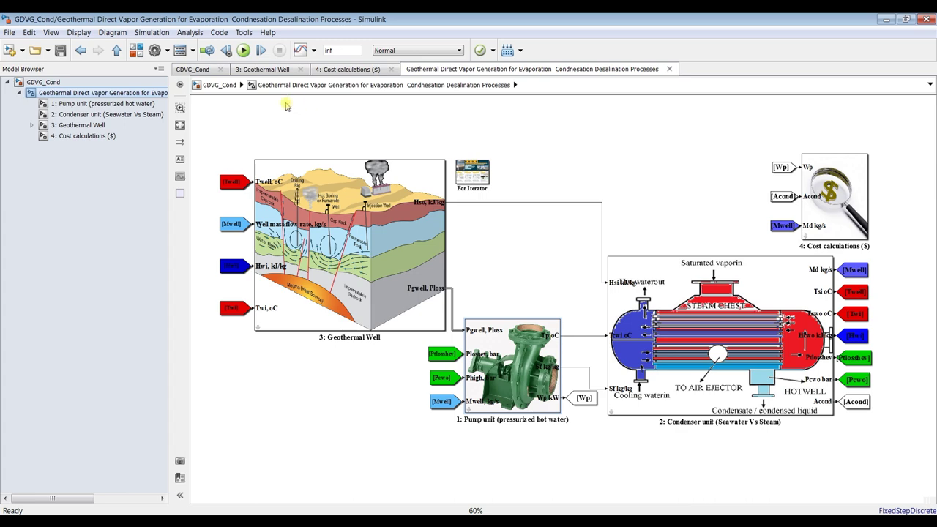
left_click(244, 50)
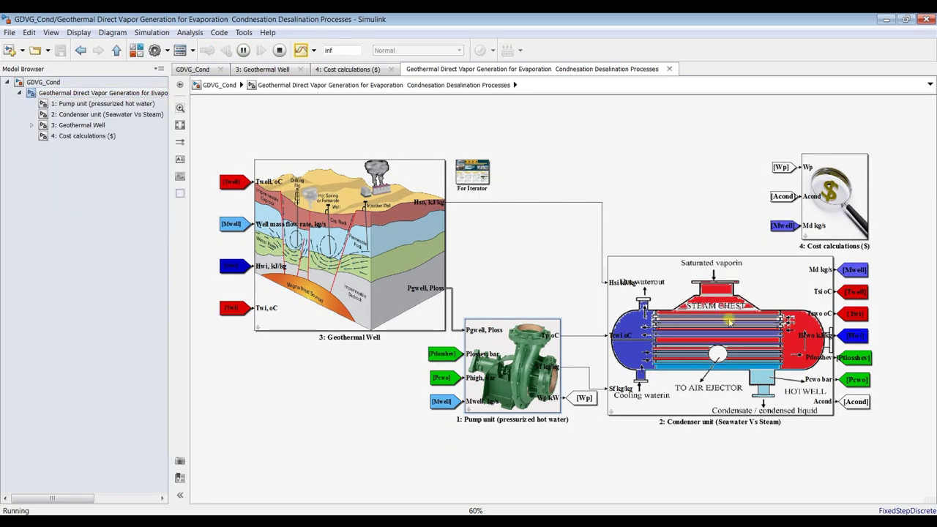
While it runs, set the condenser's condensate flow to about 100 m3/day, inlet steam temperature to 92 oC and passes to about 3.97.
double_click(710, 300)
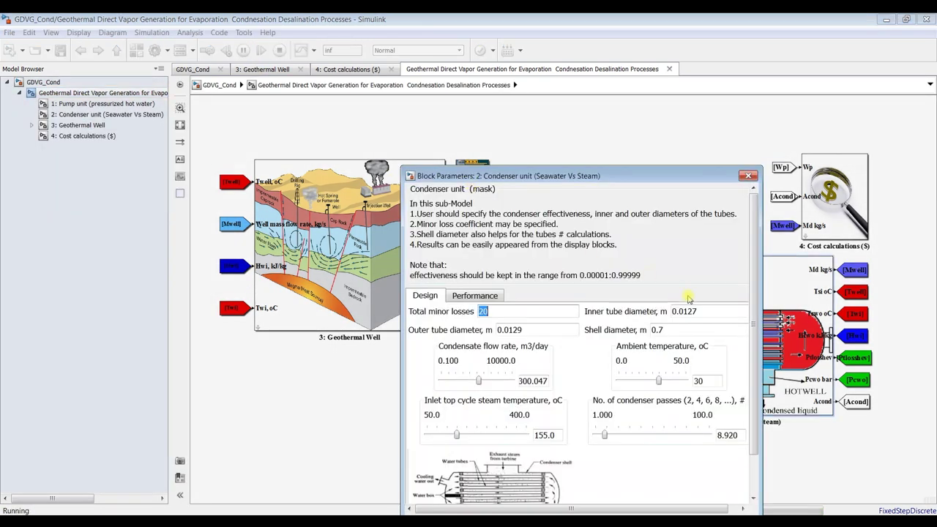
left_click_drag(570, 176, 276, 99)
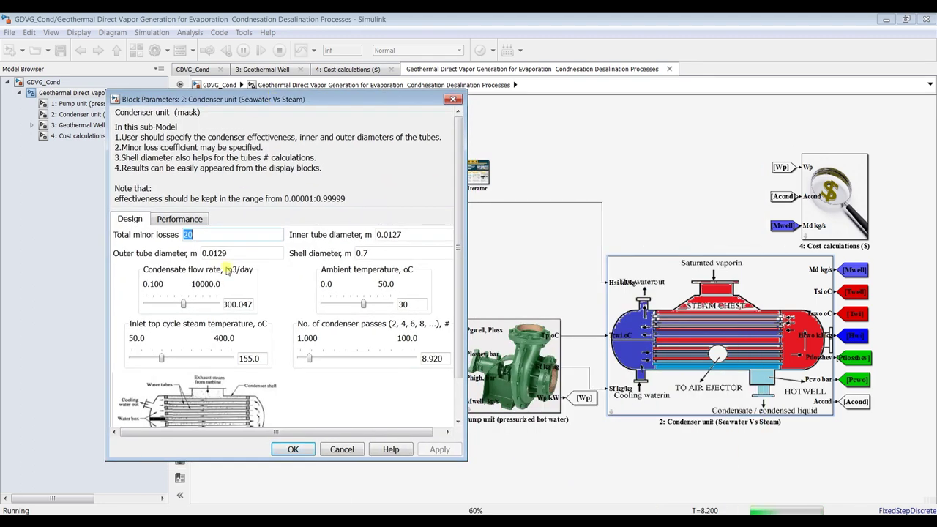
left_click(185, 306)
left_click_drag(184, 307, 179, 307)
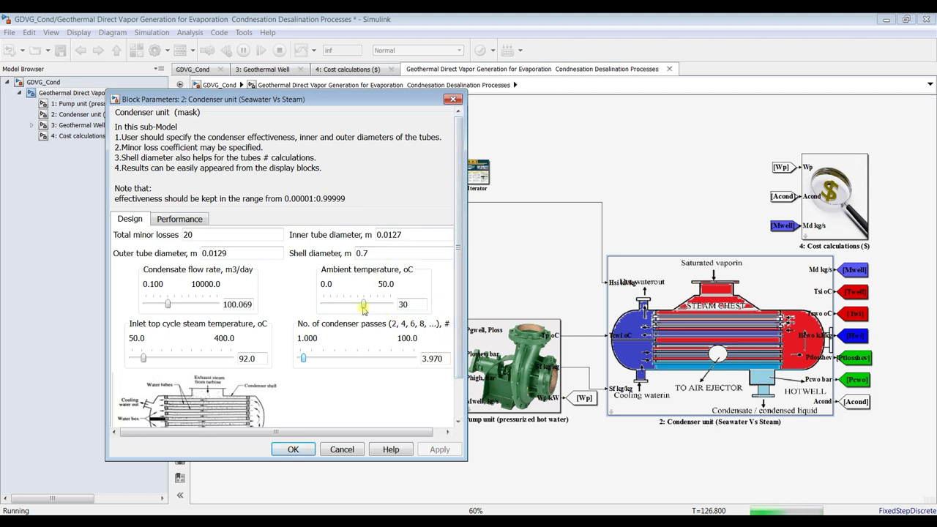
Set the condenser unit's evaporator effectiveness to 0.495 and accept the parameters.
left_click(175, 219)
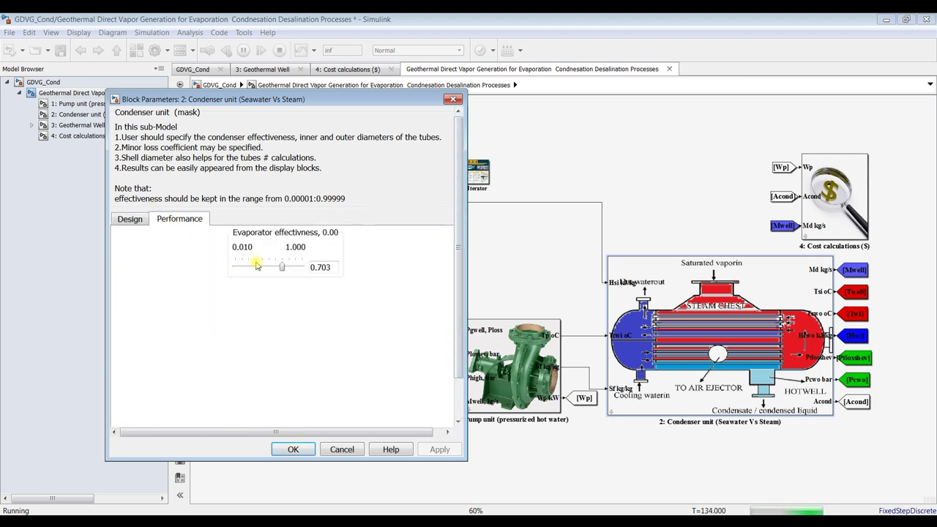
left_click_drag(282, 269, 281, 288)
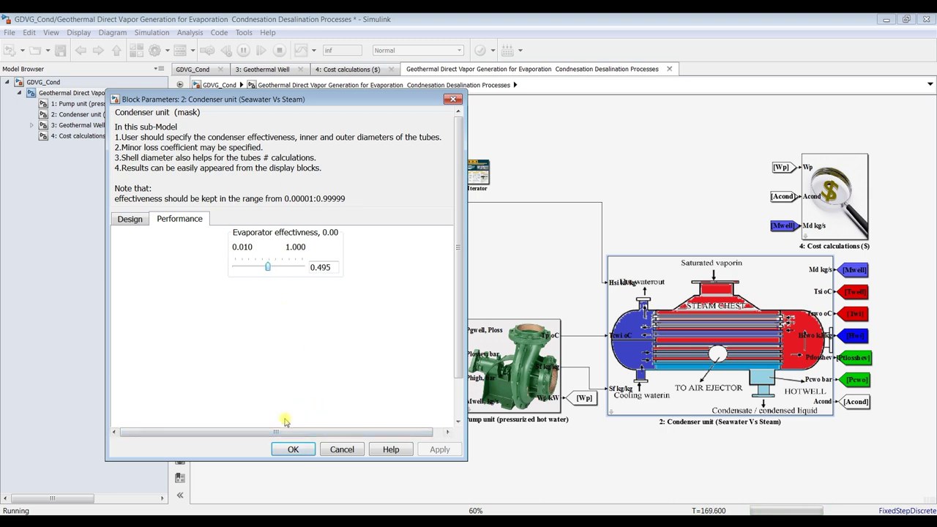
left_click(292, 448)
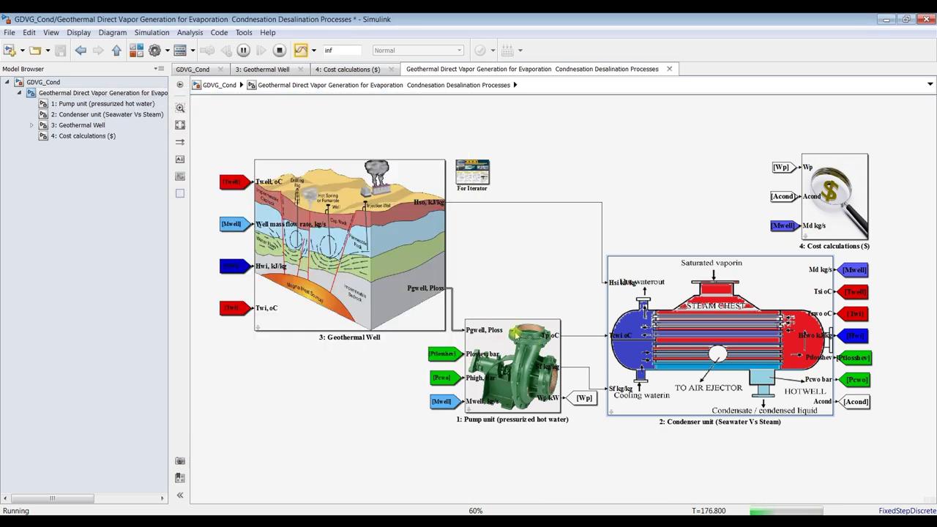
Set the pump unit's feed salinity ratio to about 35529 ppm, accept it and stop the simulation.
double_click(521, 395)
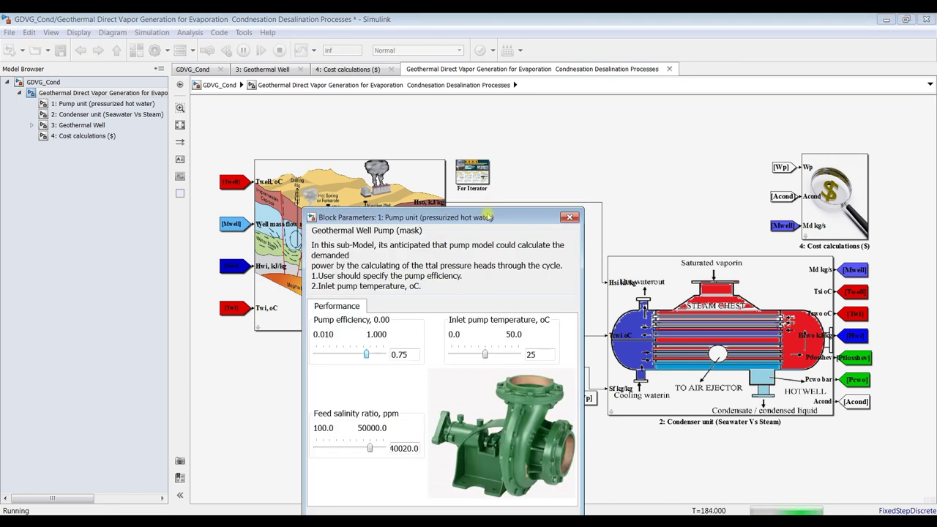
left_click_drag(487, 216, 474, 115)
left_click_drag(355, 350, 357, 357)
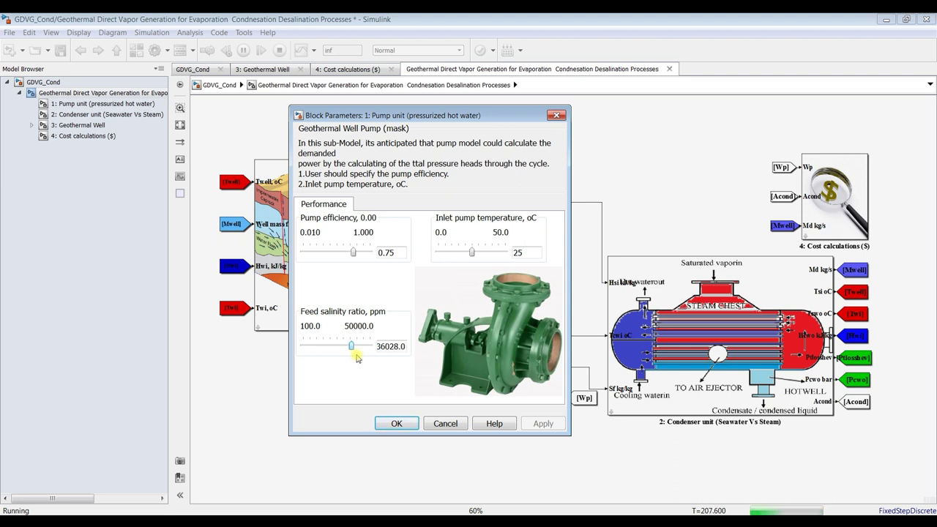
left_click_drag(357, 357, 357, 357)
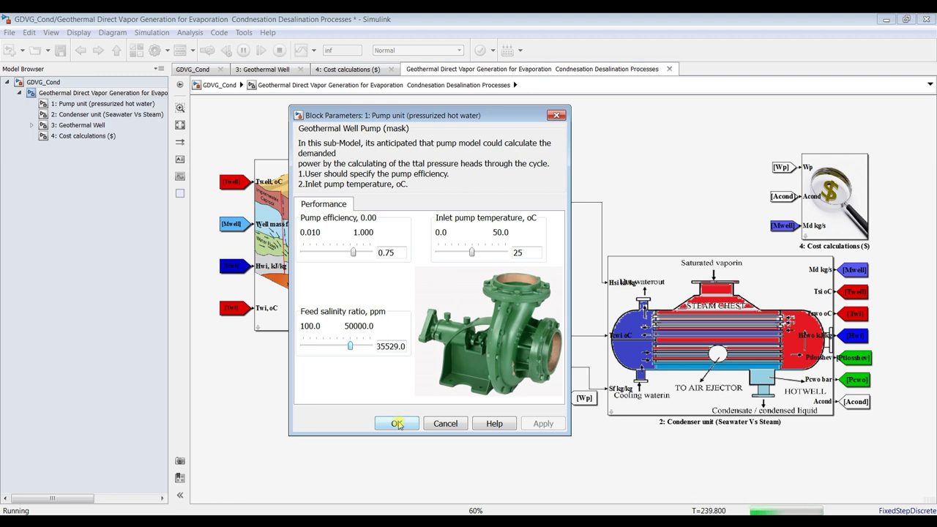
left_click(397, 424)
left_click(278, 50)
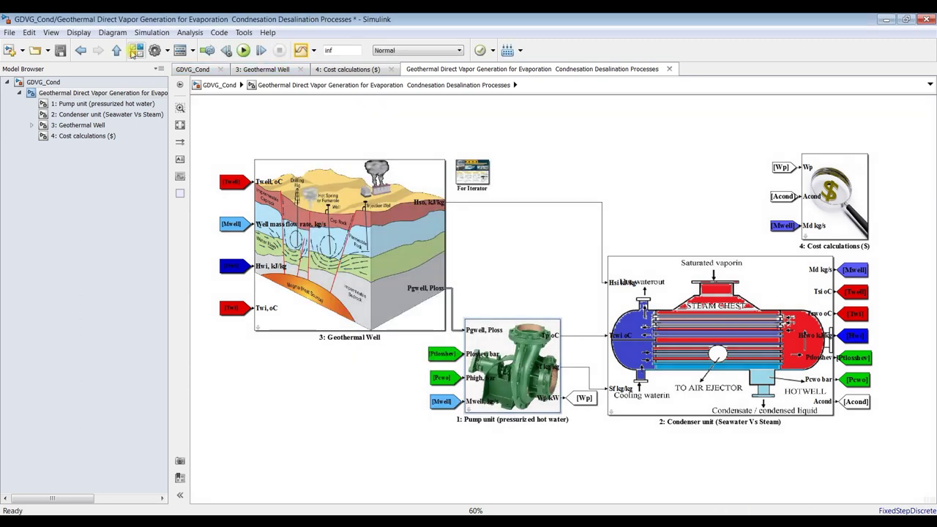
Look through the Simulink library's Sources blocks for the Signal Builder block and close the library browser.
left_click(136, 50)
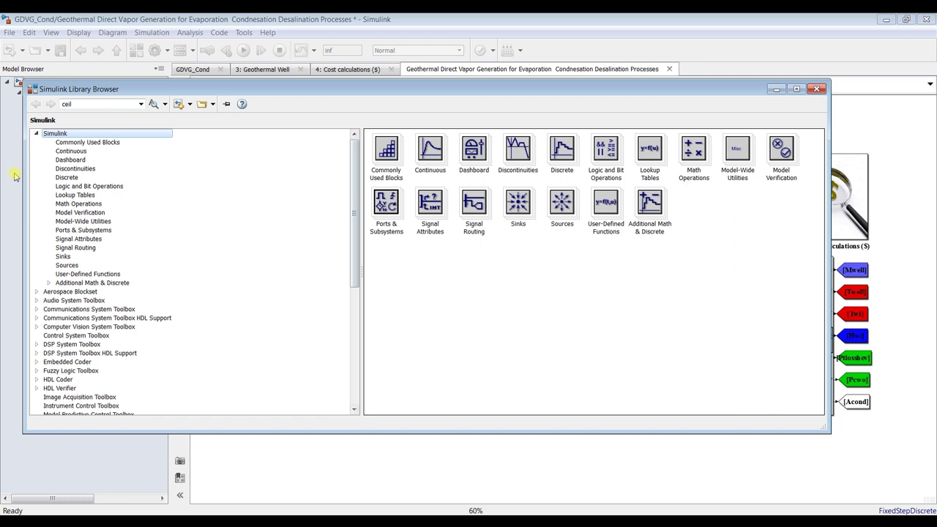
left_click(76, 266)
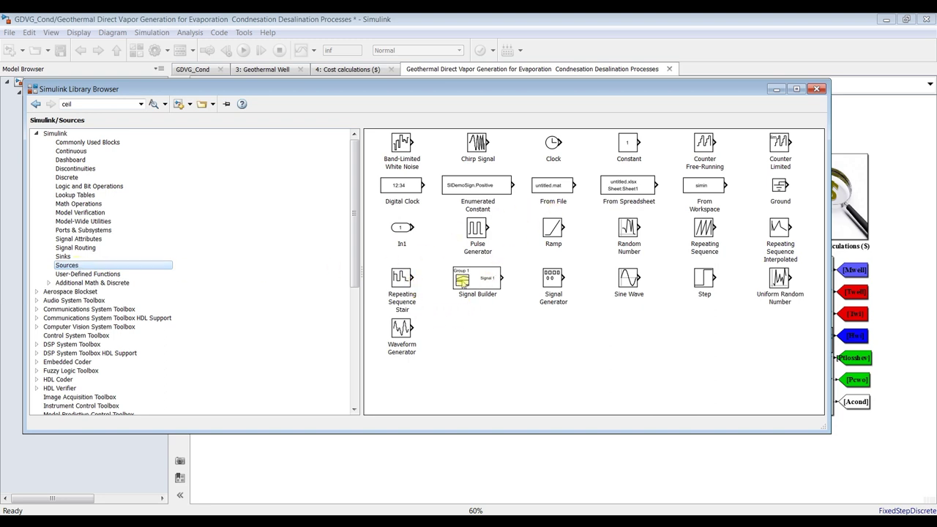
left_click(459, 280)
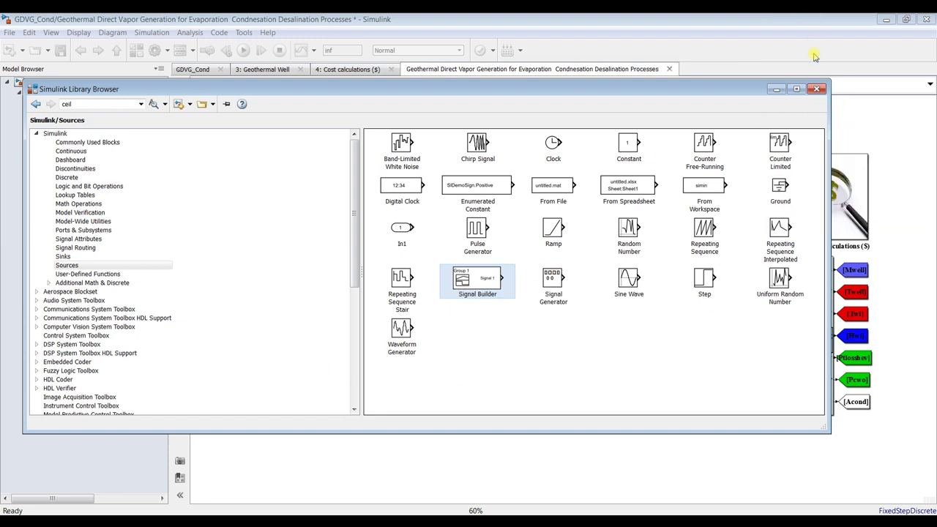
left_click(814, 91)
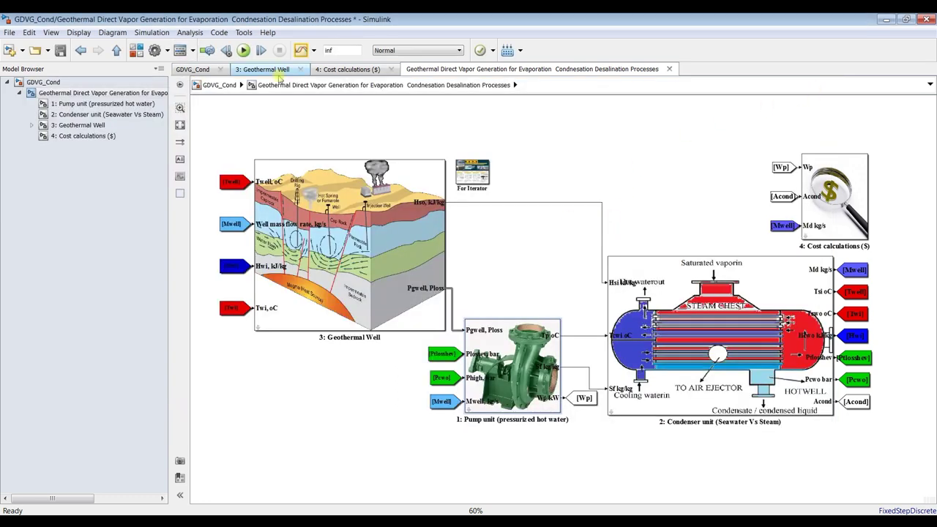
Open the Simulation Data Inspector, enlarge the signal list and overlay Run 3's Zgwell $/h and Zcond $/h on their matching subplots.
left_click(300, 51)
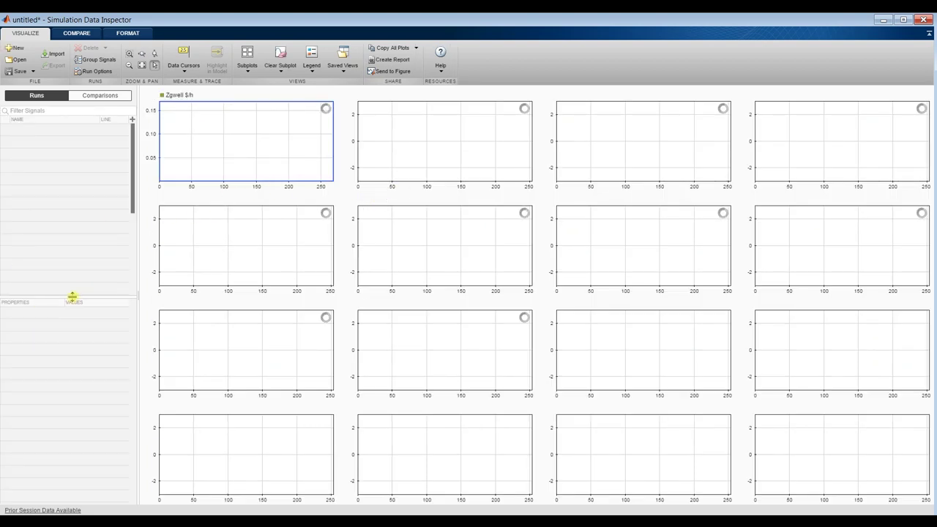
left_click_drag(74, 297, 73, 480)
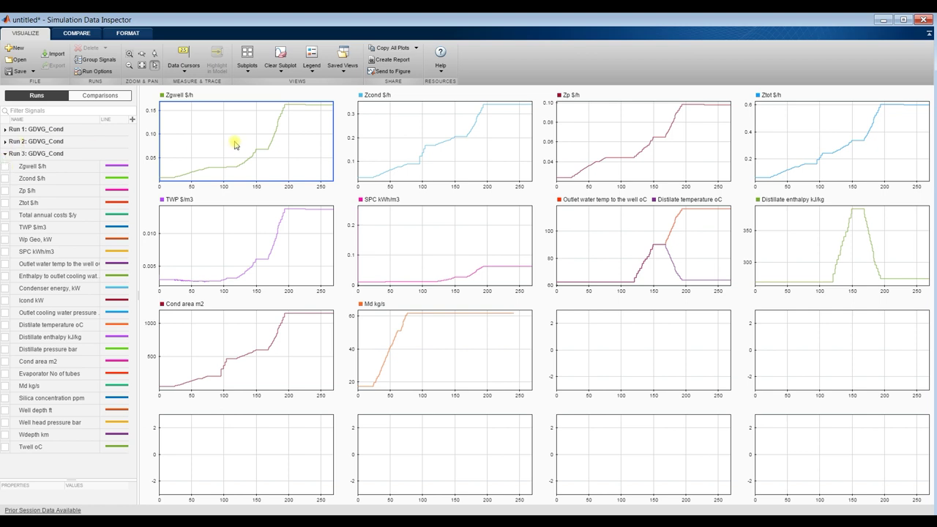
left_click(6, 167)
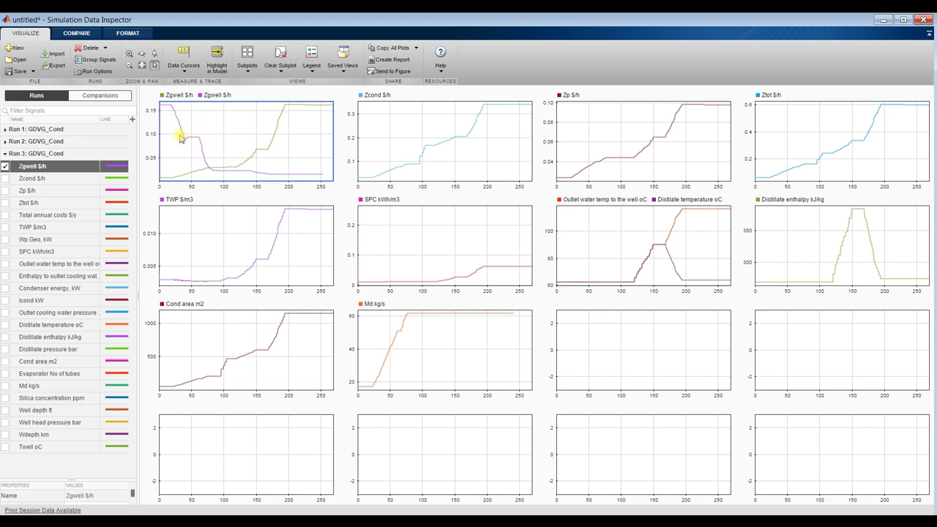
left_click(383, 151)
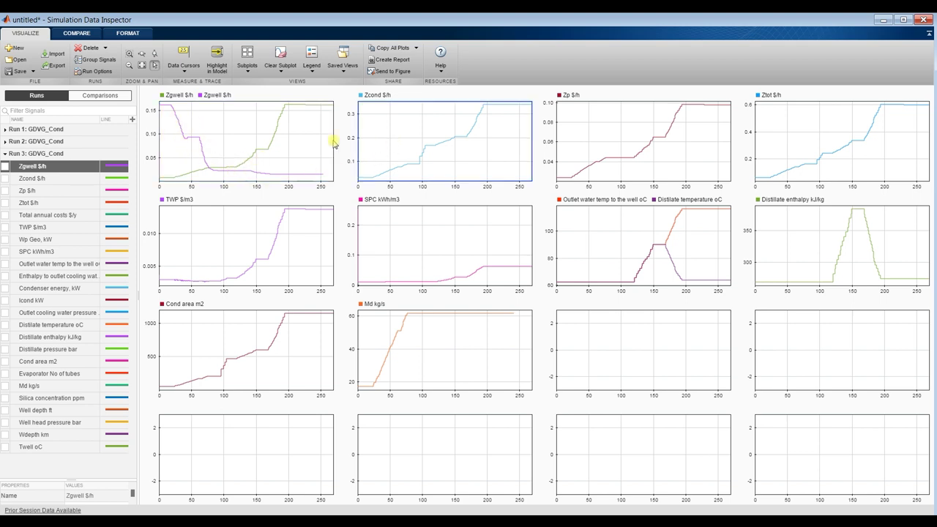
left_click(6, 180)
left_click(5, 180)
Overlay Run 3's Zp $/h and Ztot $/h signals on the existing Zp and Ztot subplots.
left_click(616, 133)
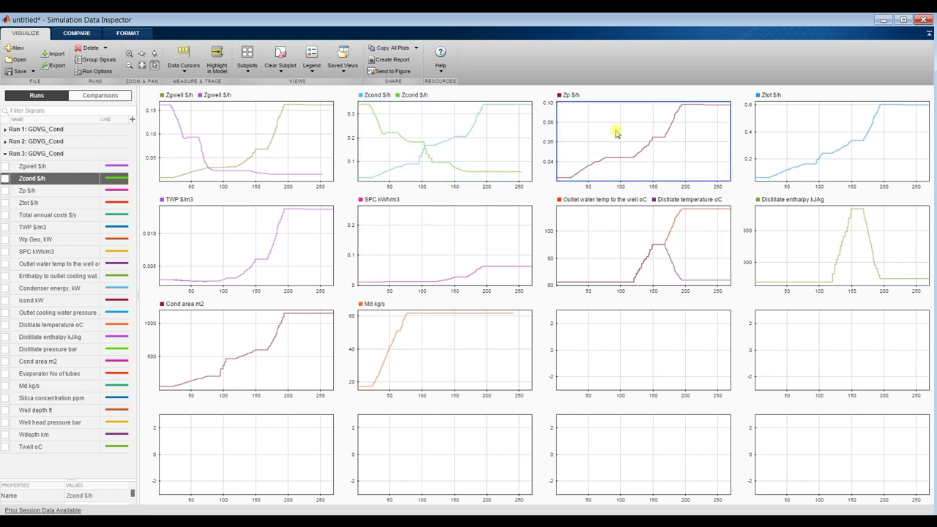
left_click(5, 190)
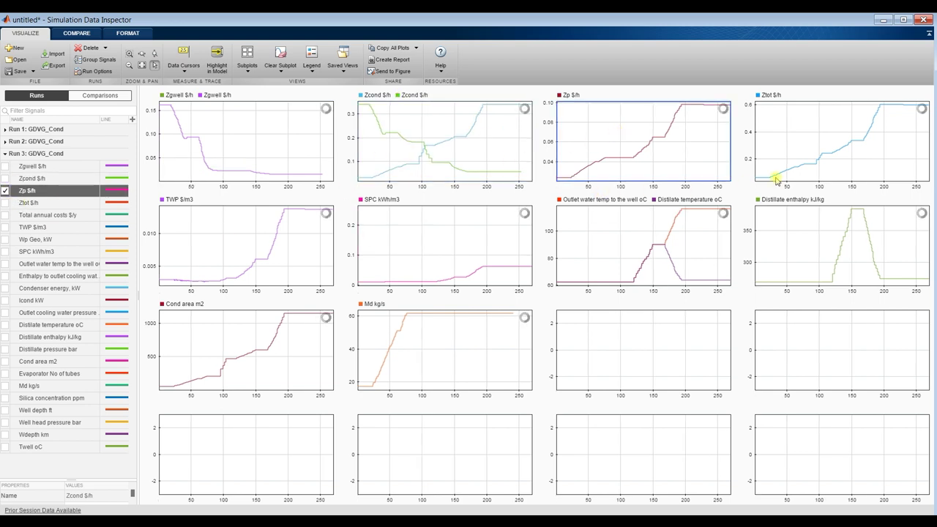
left_click(790, 125)
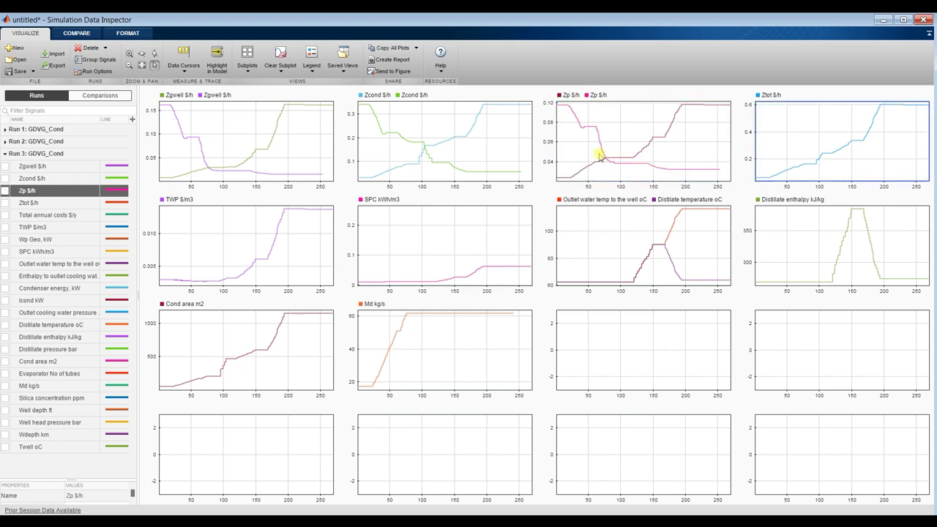
left_click(6, 203)
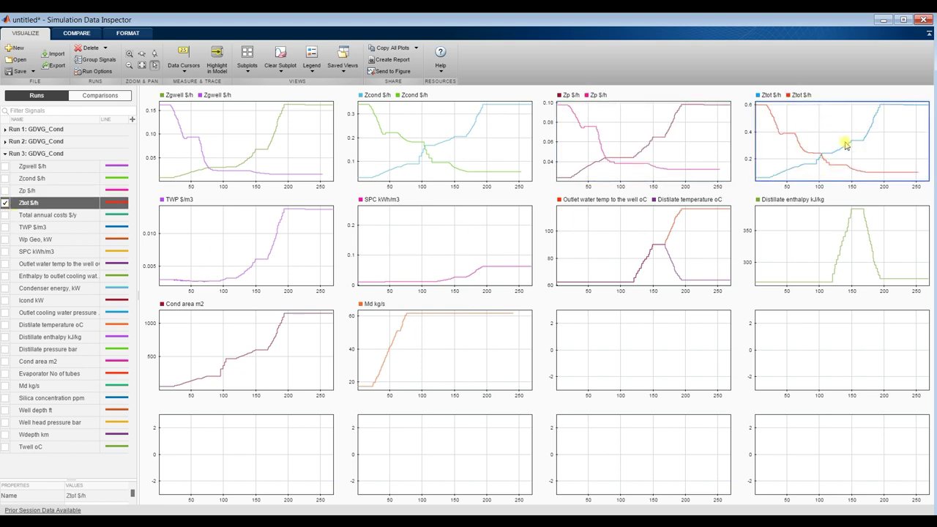
Add Run 3's TWP $/m3 and SPC kWh/m3 signals to the existing TWP and SPC subplots.
left_click(204, 246)
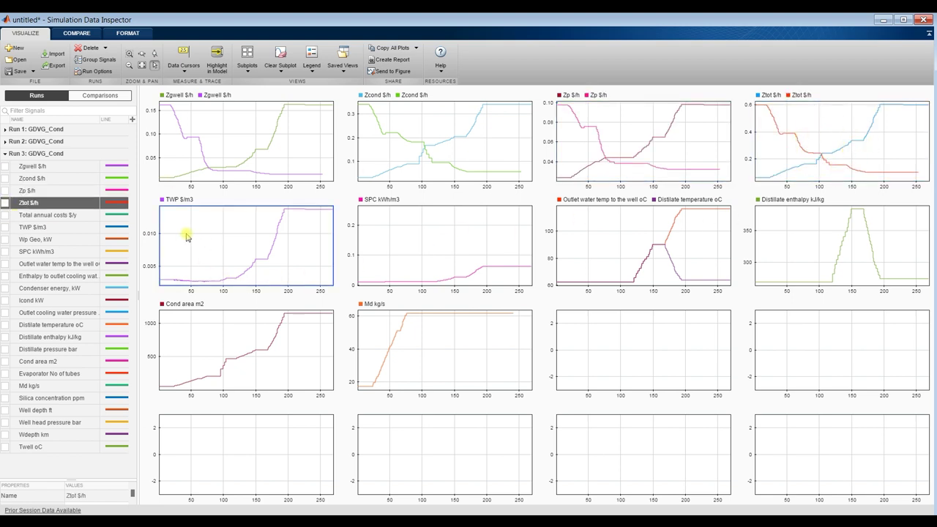
left_click(6, 228)
left_click(414, 233)
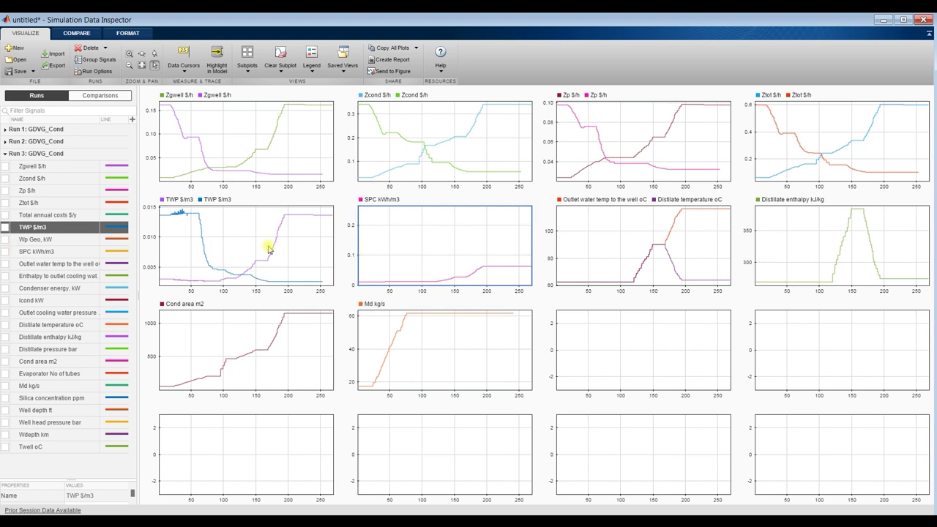
left_click(6, 253)
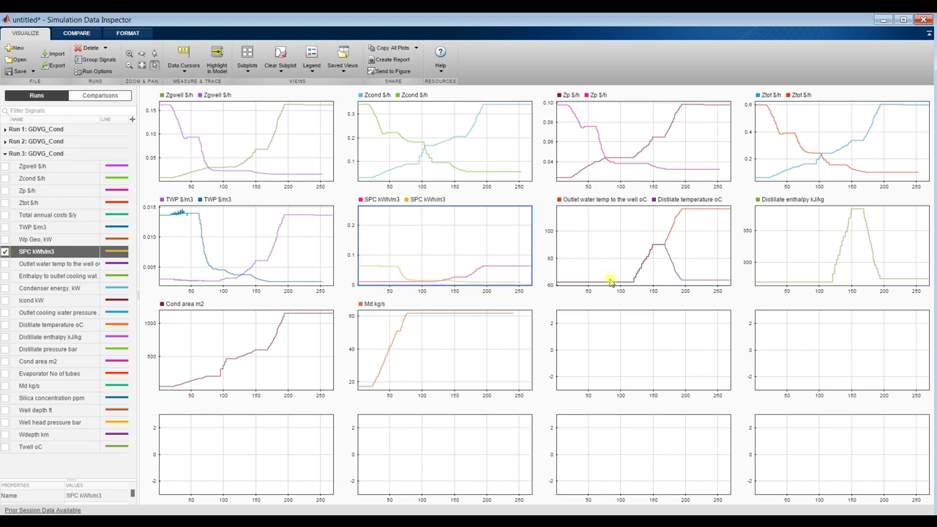
Overlay Run 3's outlet water temperature to the well and distillate enthalpy kJ/kg on the subplots showing the same quantities.
left_click(614, 247)
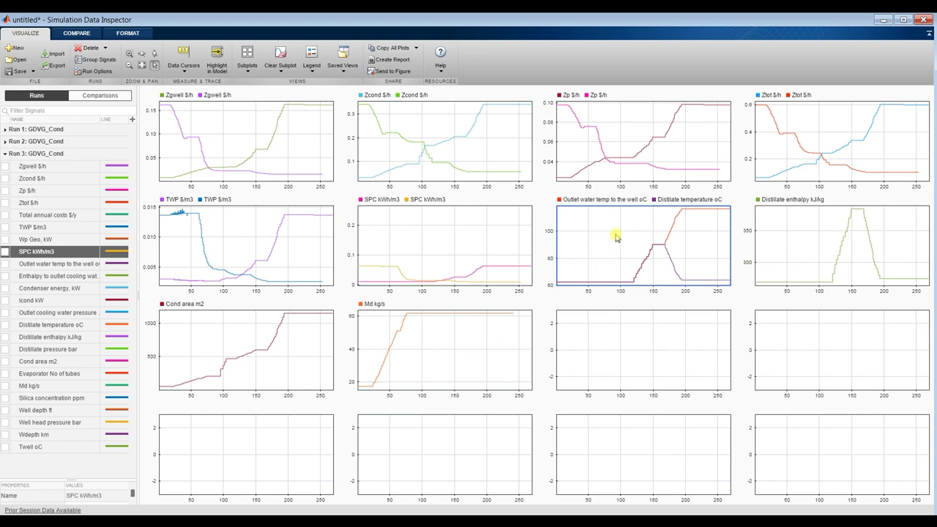
left_click(6, 264)
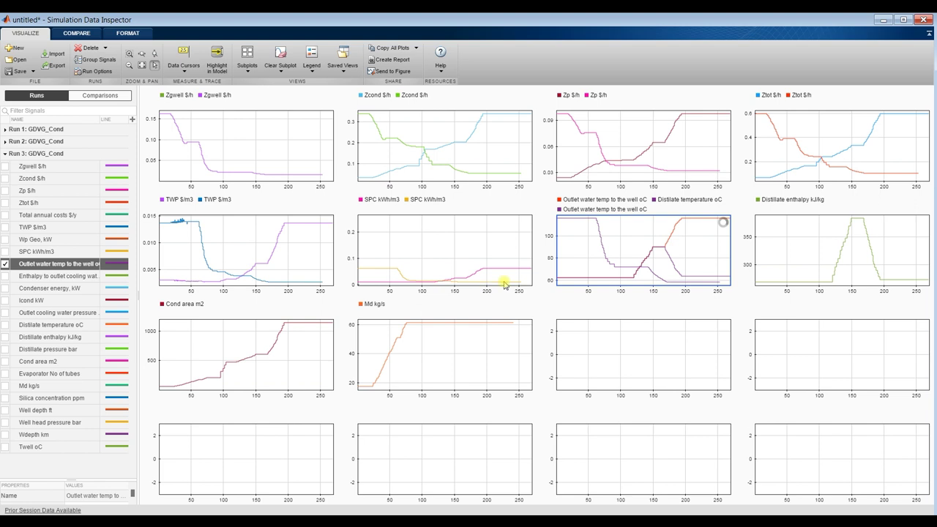
left_click(783, 249)
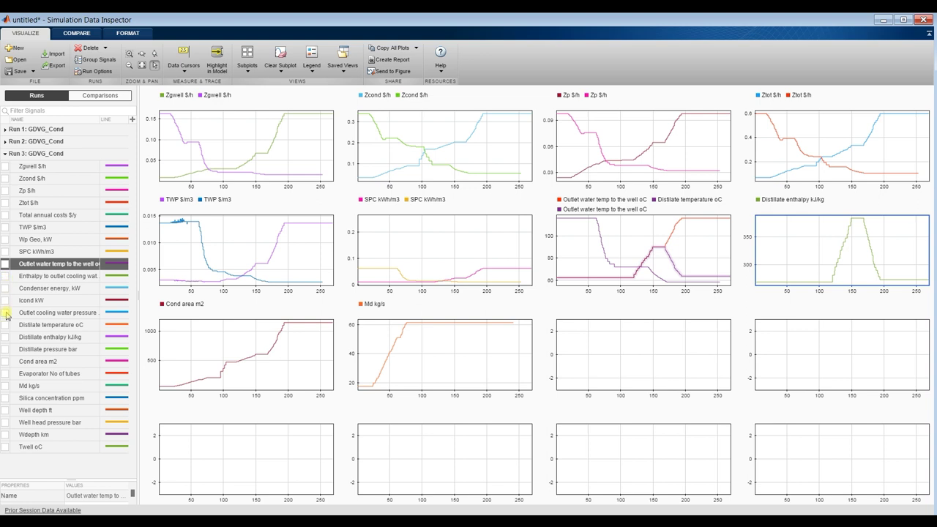
left_click(6, 337)
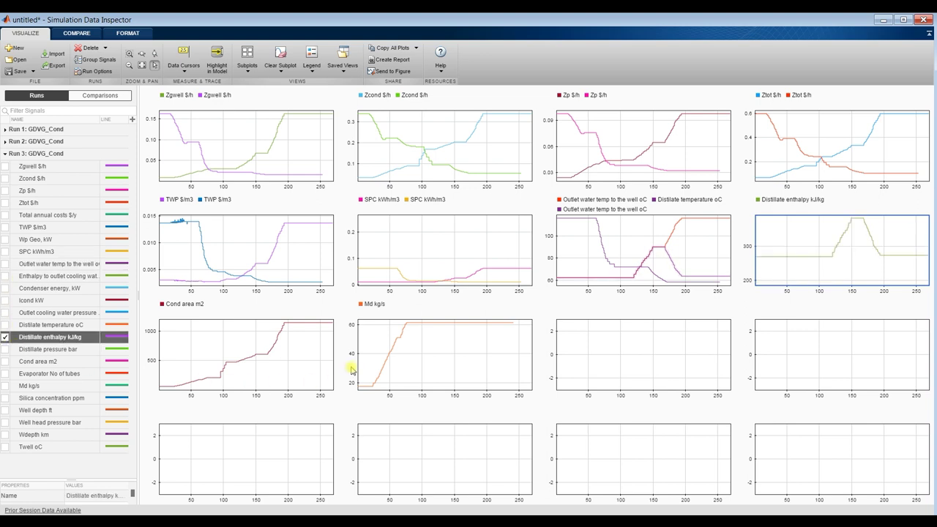
Plot Run 3's Well depth ft and Wdepth km in the two empty subplots of the third row.
left_click(642, 354)
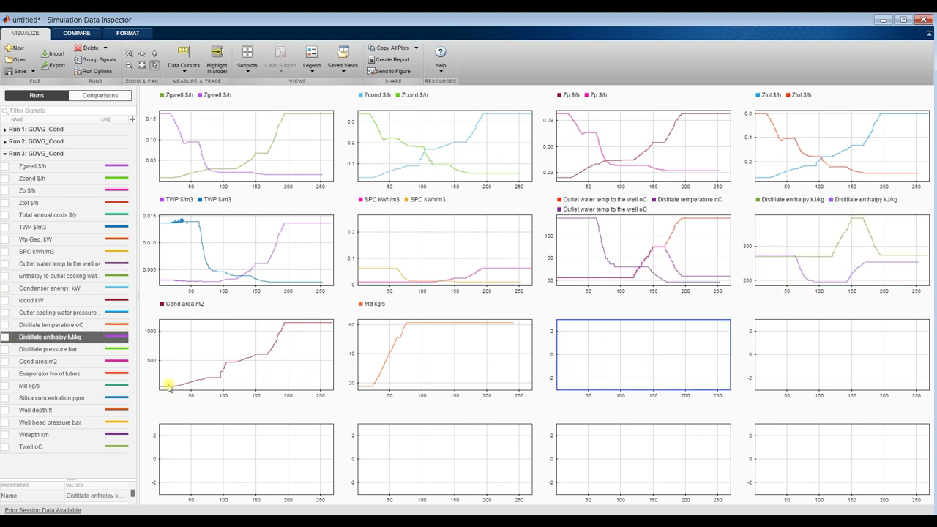
left_click(6, 412)
left_click(808, 350)
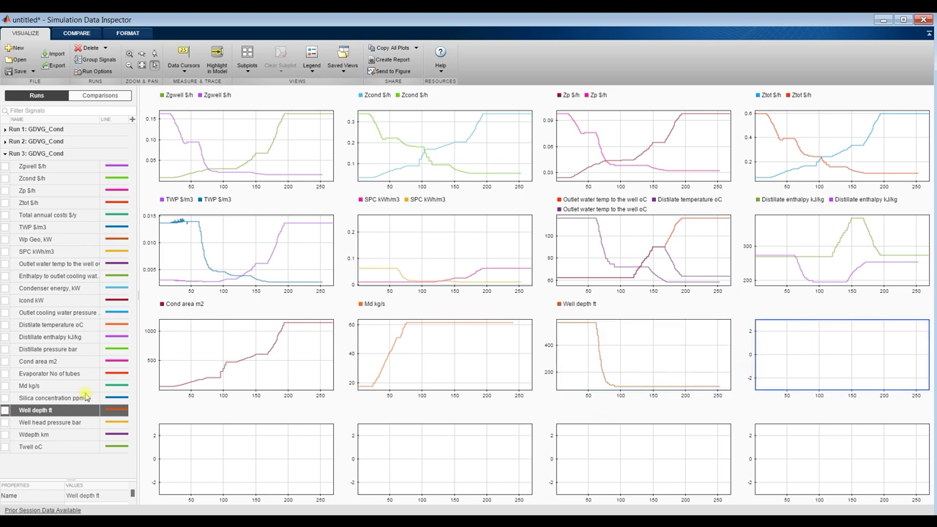
left_click(5, 434)
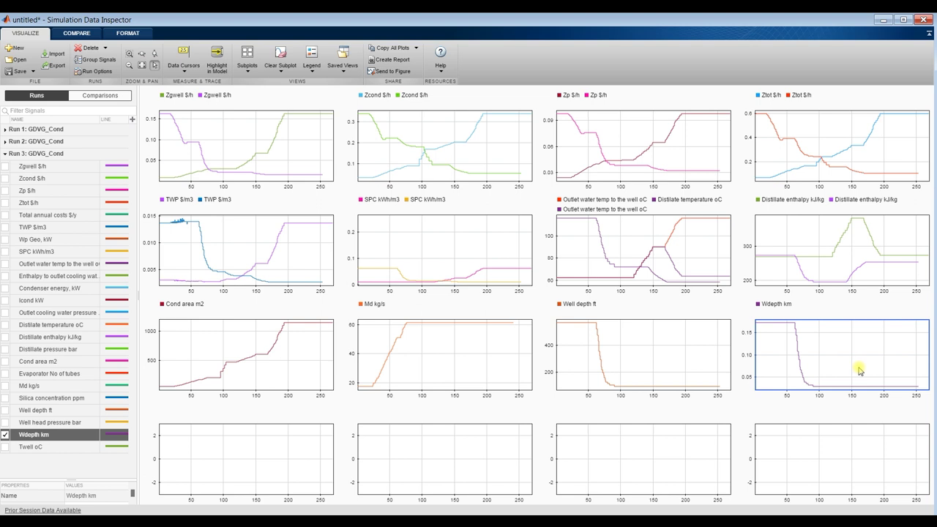
Plot Run 3's Twell oC and Cond area m2 in the first two subplots of the fourth row.
left_click(241, 445)
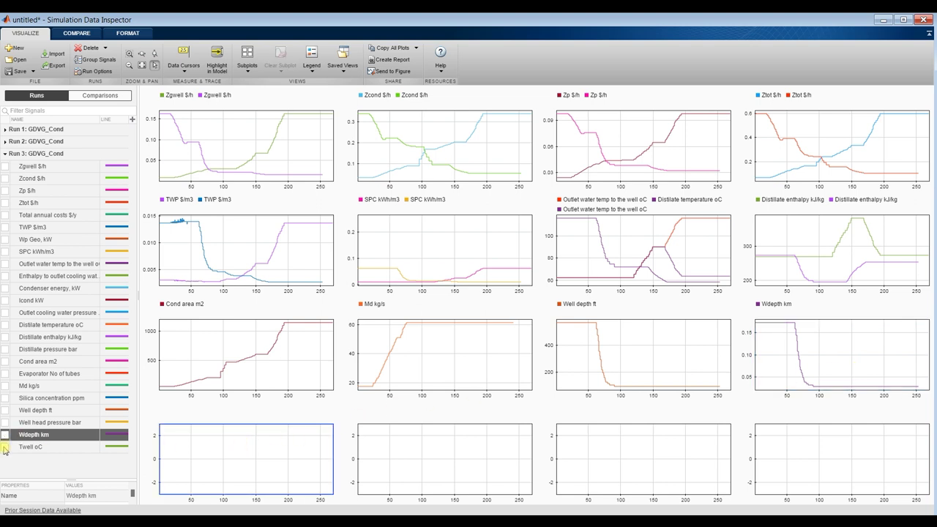
left_click(6, 447)
left_click(413, 466)
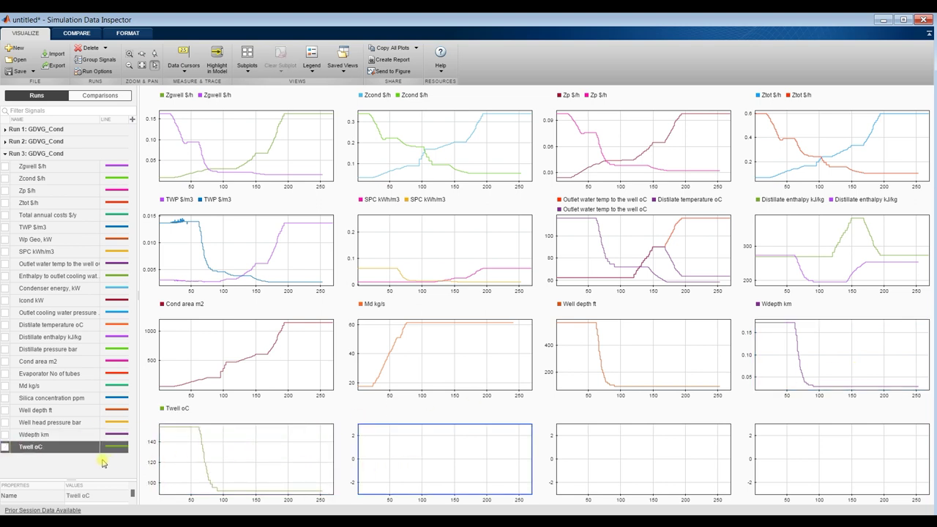
left_click(6, 361)
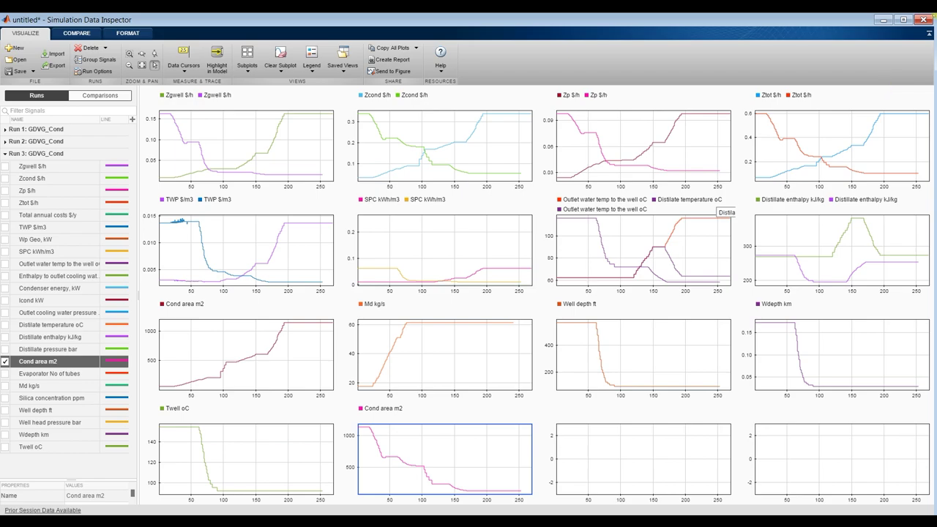
Close the Simulation Data Inspector, switch to MATLAB and display the value of Acond in the Command Window.
left_click(925, 20)
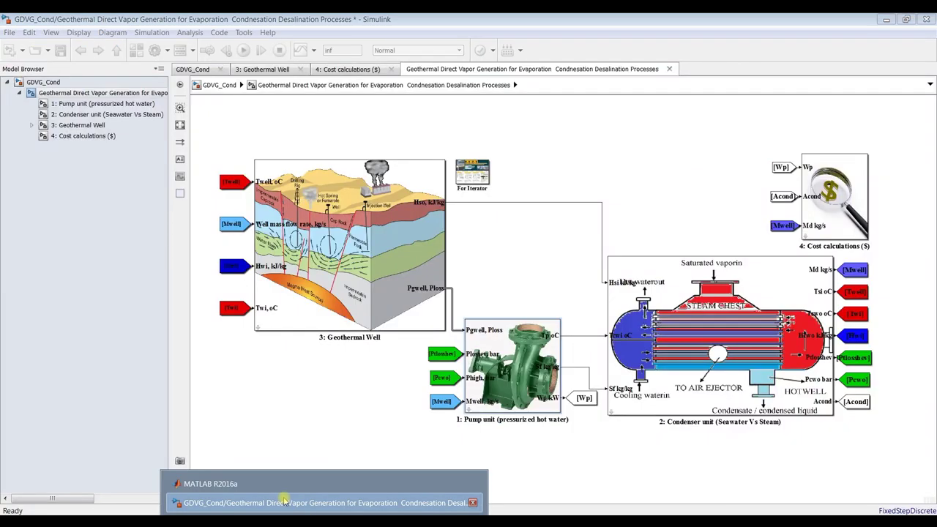
left_click(272, 484)
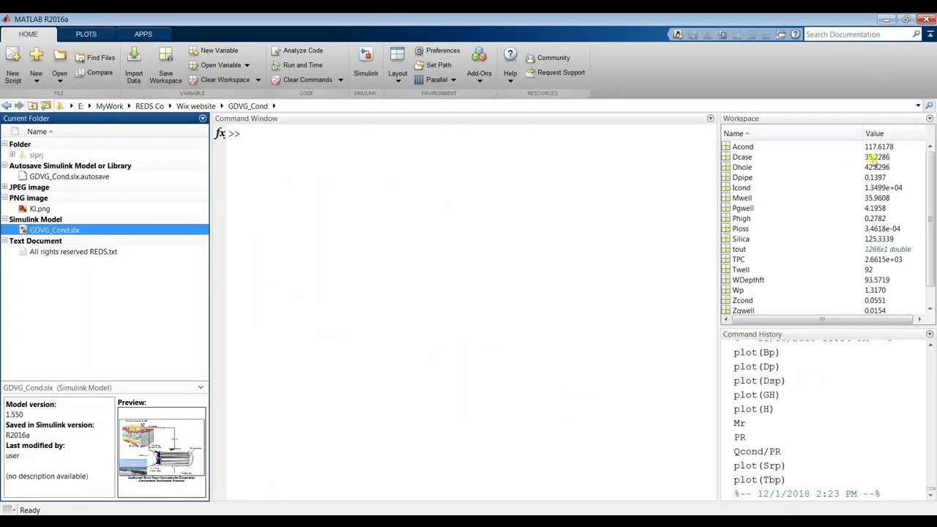
left_click(743, 147)
left_click(478, 182)
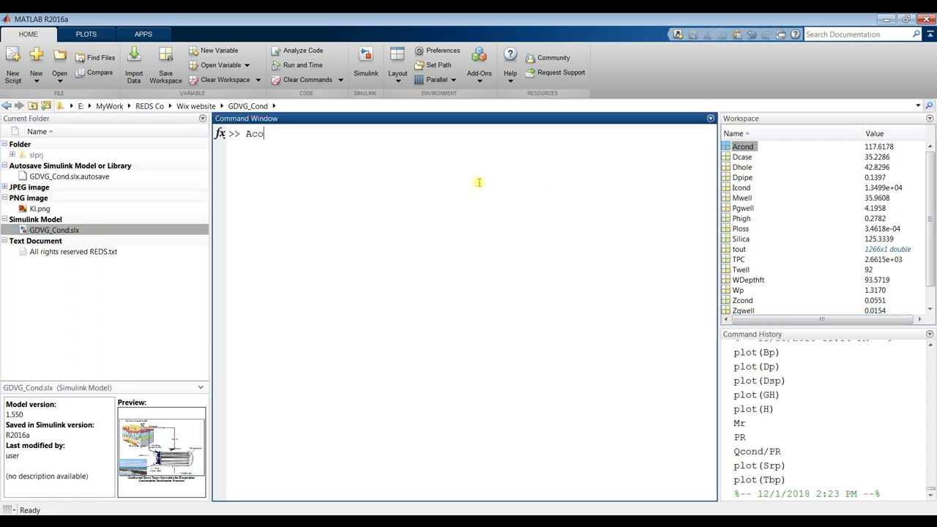
key("Return")
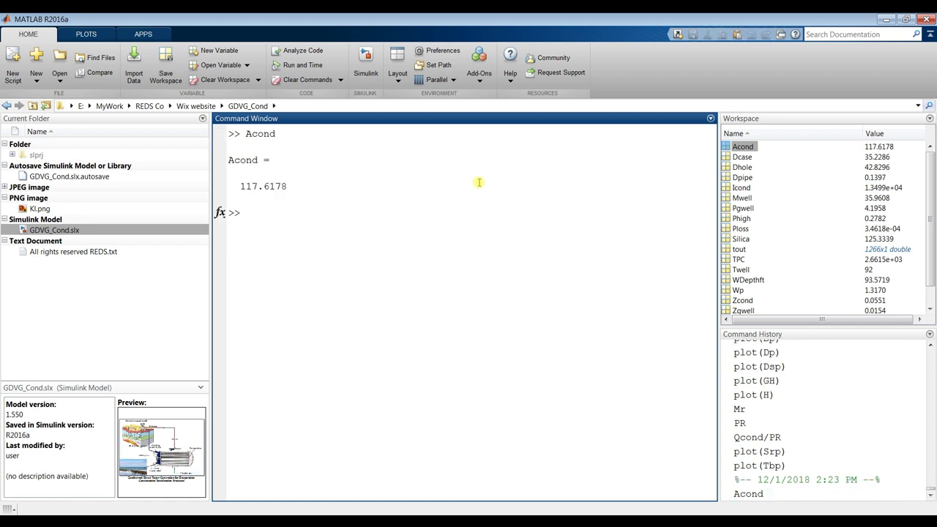
View the workspace variable Acond in the Variables editor and close the editor.
left_click(724, 147)
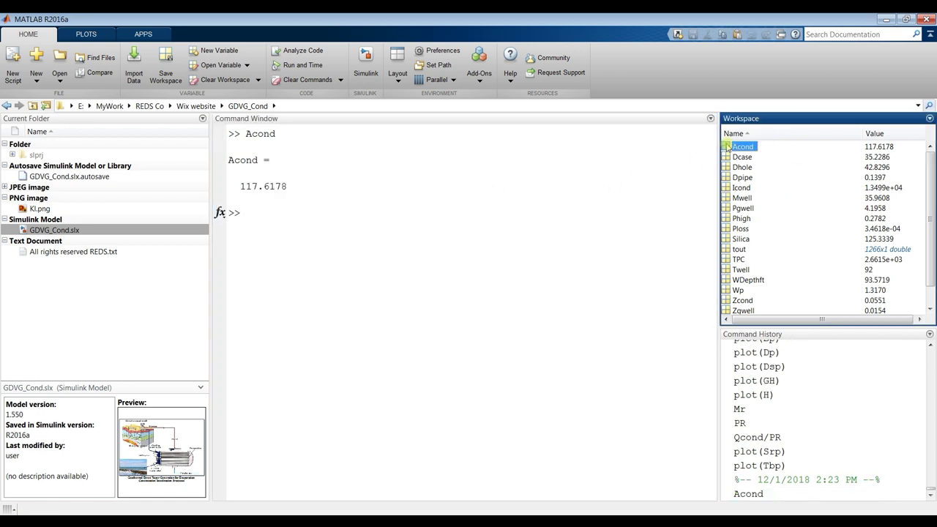
double_click(727, 146)
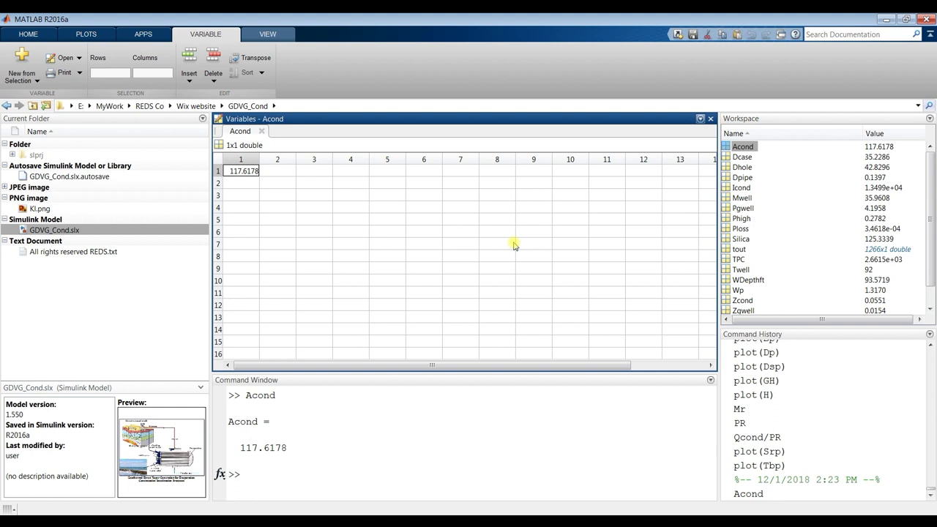
left_click(710, 119)
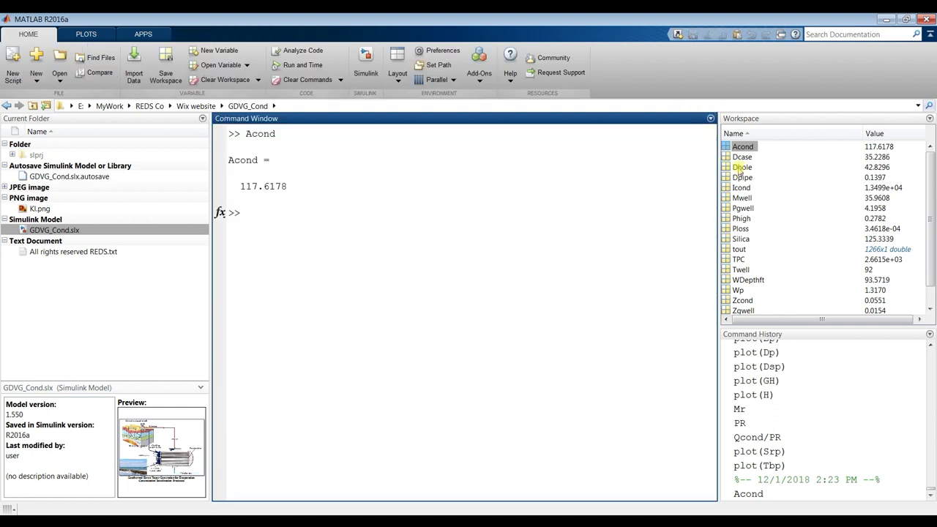
Evaluate Acond from the workspace in the Command Window again and switch back to the Simulink model.
left_click_drag(732, 150, 330, 231)
key("Return")
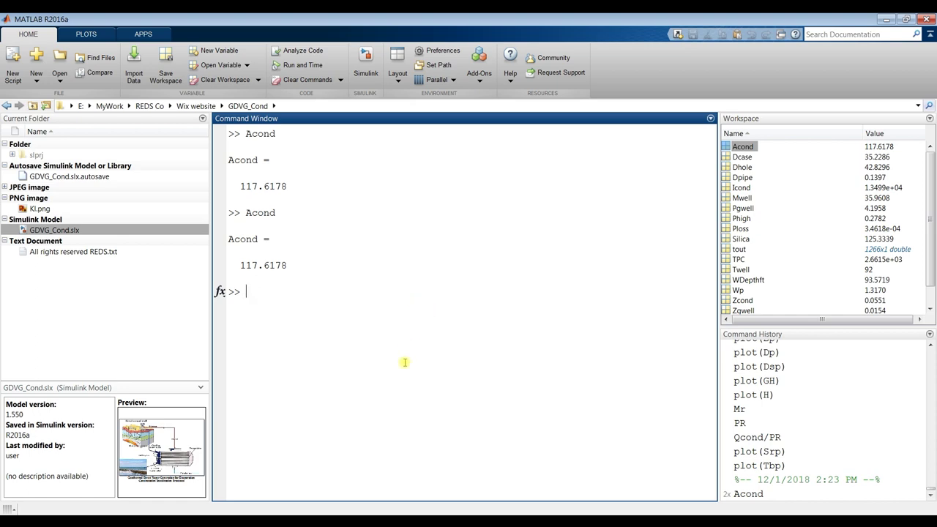
mouse_move(342, 513)
left_click(322, 502)
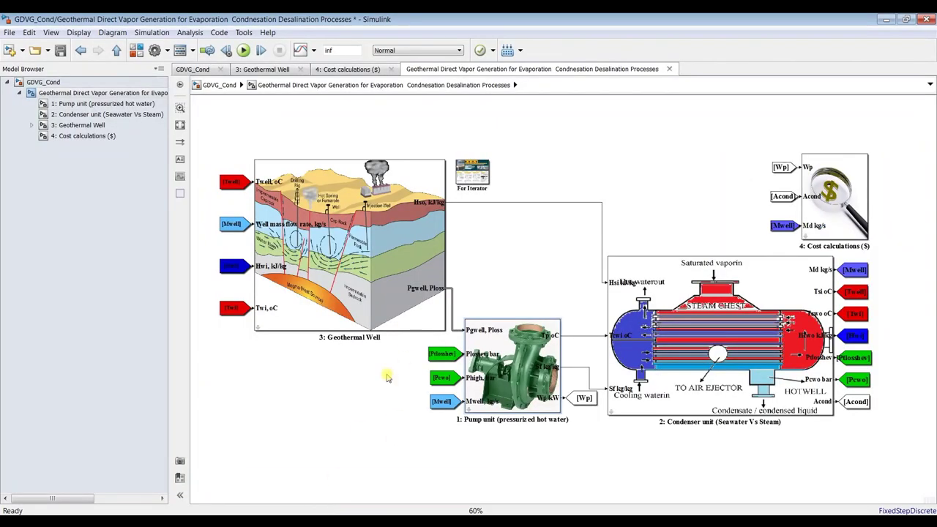
Review the model's top level and the calculated results in the Cost calculations ($) and Pump unit subsystems.
left_click(56, 84)
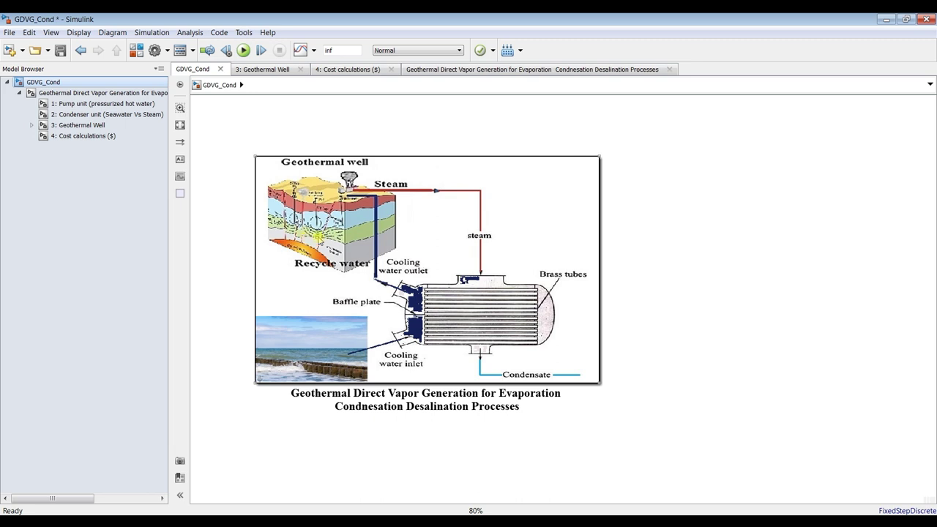
left_click(100, 139)
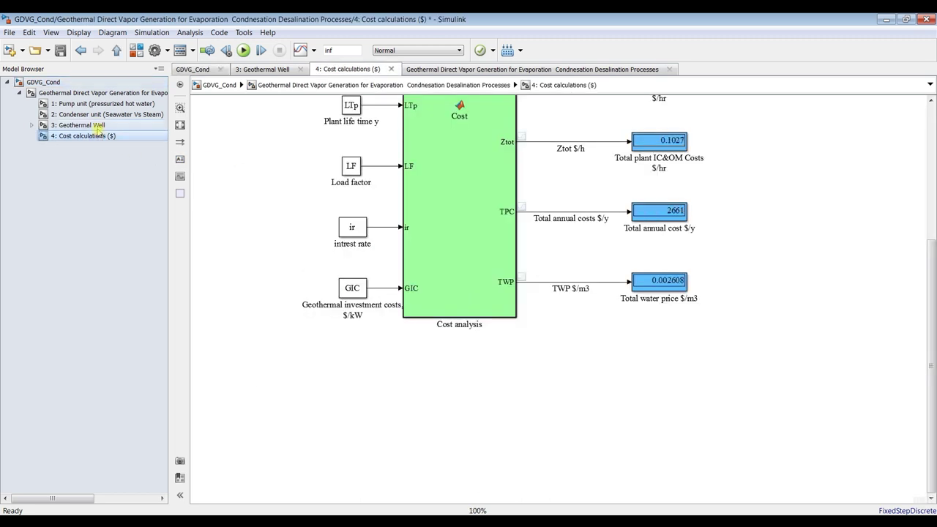
left_click(180, 125)
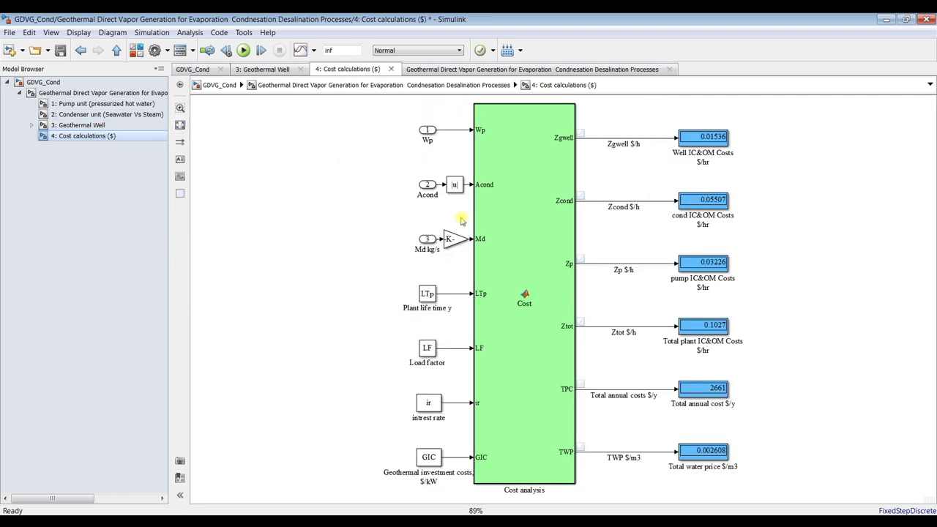
left_click(78, 105)
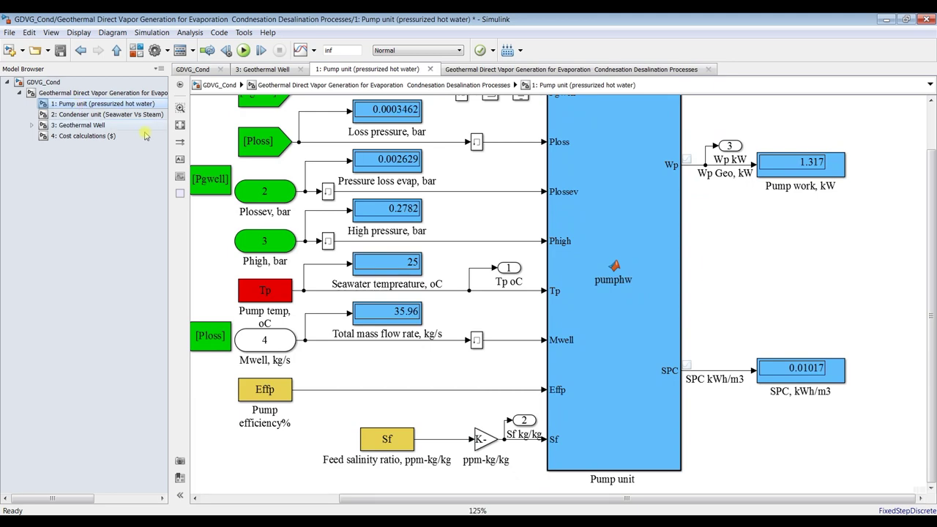
left_click(180, 125)
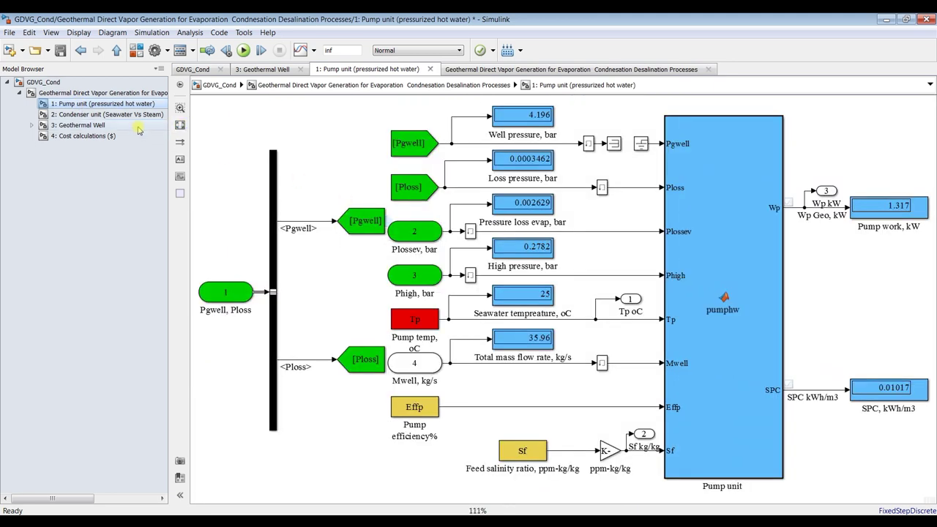
Open the MATLAB function code of the Condenser (Seawater Vs Steam) block in the Condenser unit subsystem and skim through its equations.
left_click(70, 115)
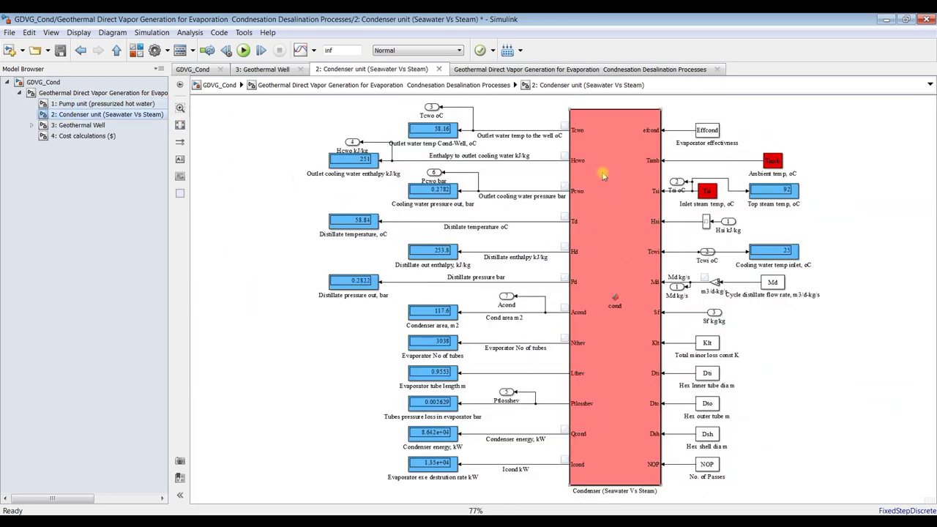
left_click(603, 175)
double_click(603, 176)
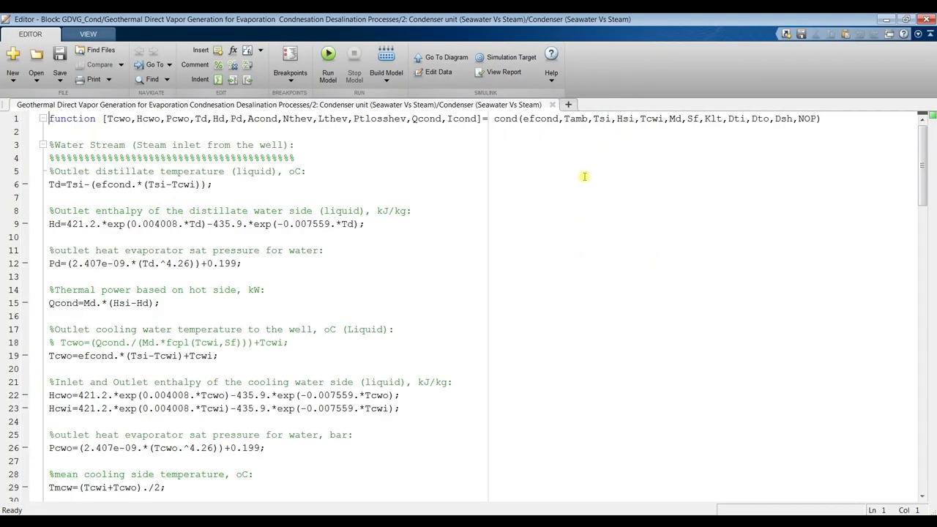
scroll(158, 198, "down", 7)
scroll(146, 290, "down", 13)
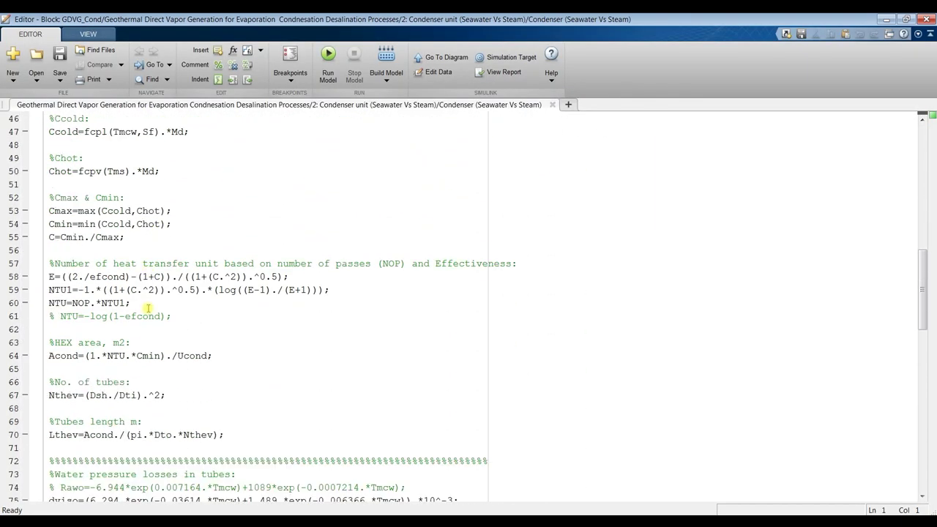
scroll(147, 315, "up", 20)
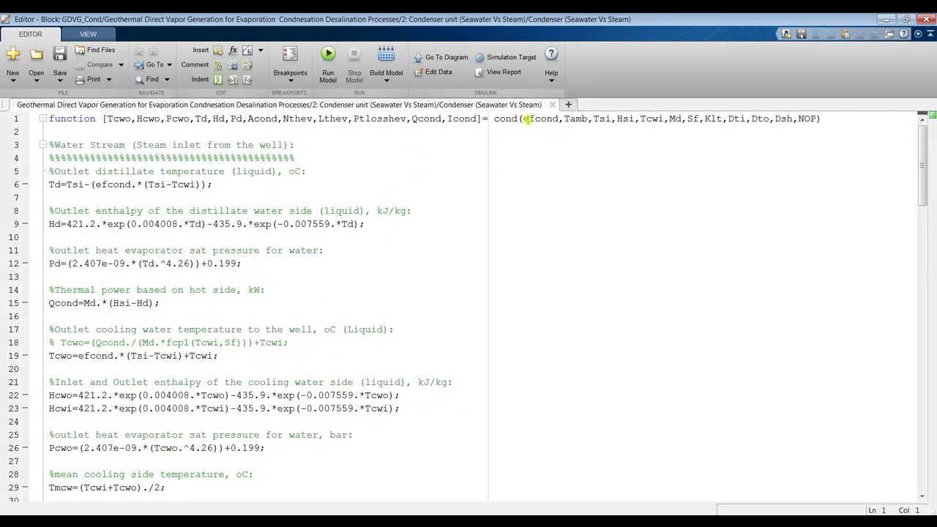
Examine the function declaration on line 1, highlighting the input arguments, the function name cond and the bracketed output list.
left_click(524, 118)
left_click_drag(835, 115, 495, 119)
double_click(505, 118)
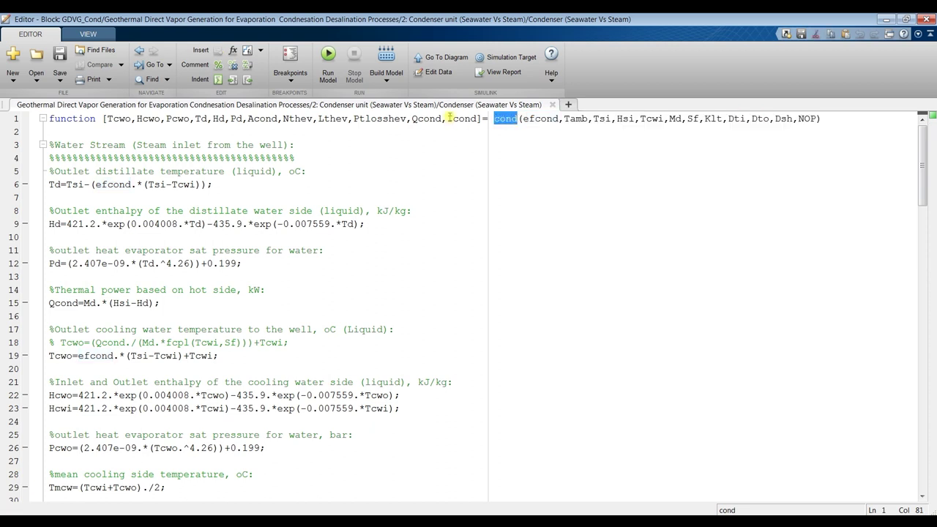
left_click_drag(104, 118, 479, 115)
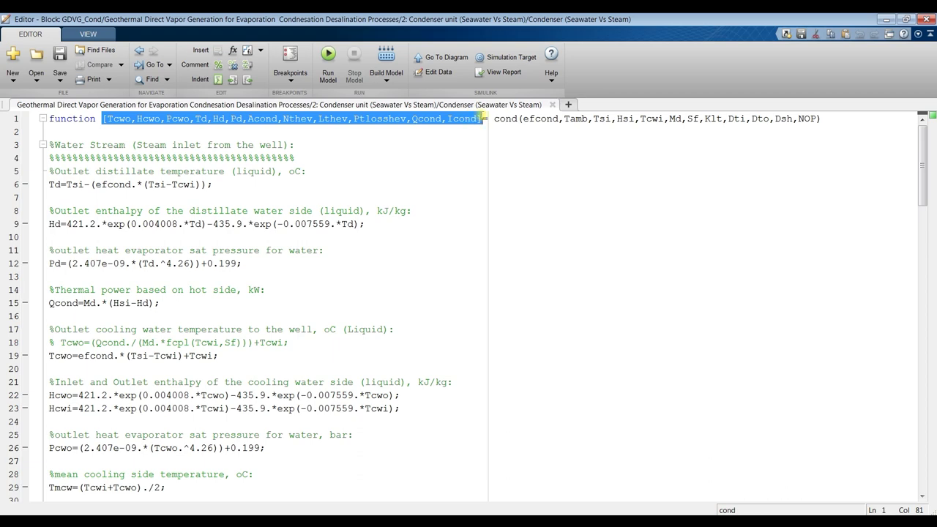
left_click(230, 173)
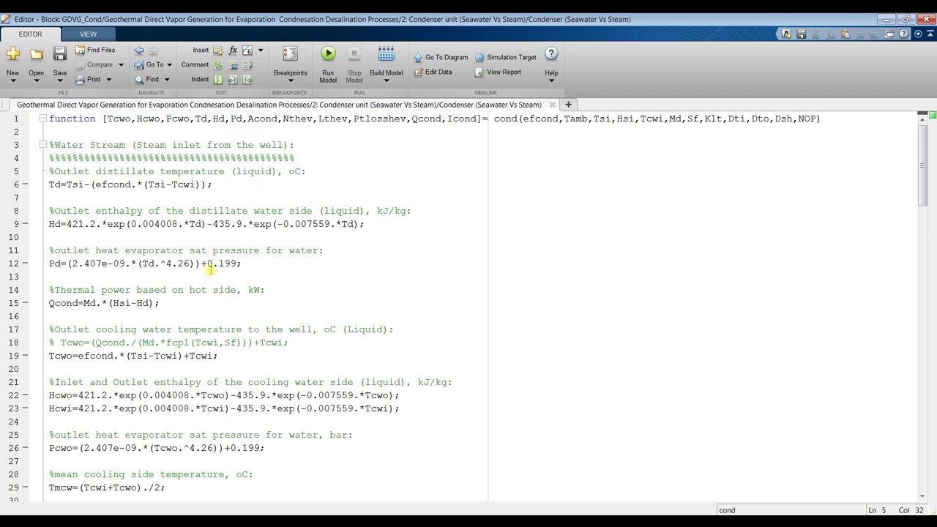
Review the condenser code's temperature and overall heat transfer coefficient equations, then close the function code.
scroll(210, 270, "down", 7)
scroll(210, 270, "down", 3)
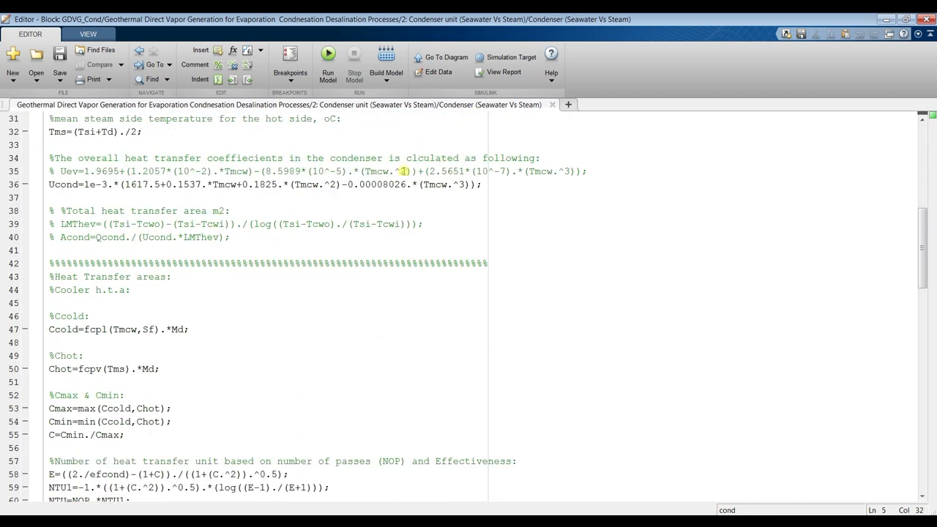
scroll(563, 117, "up", 2)
left_click(555, 106)
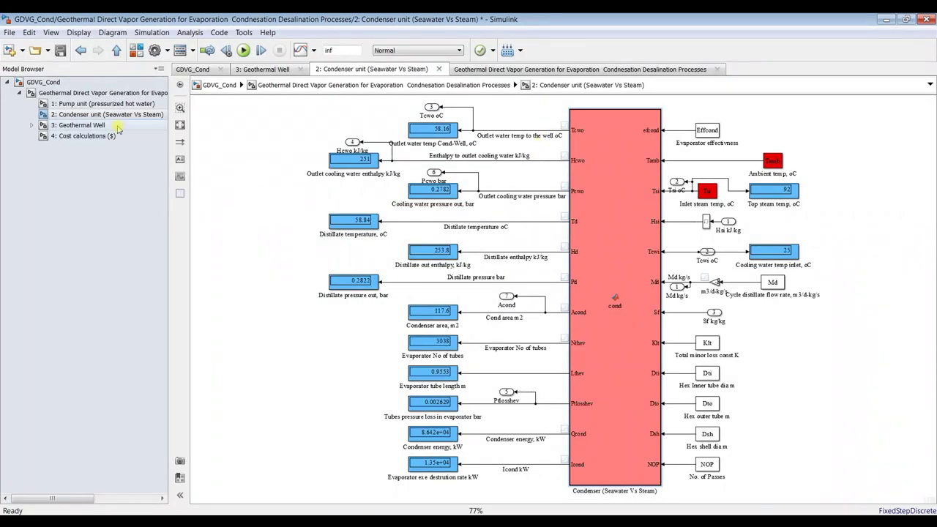
View the Pump unit (pressurized hot water) subsystem again and return to the parent Geothermal Direct Vapor Generation subsystem.
left_click(61, 85)
left_click(82, 103)
left_click(83, 93)
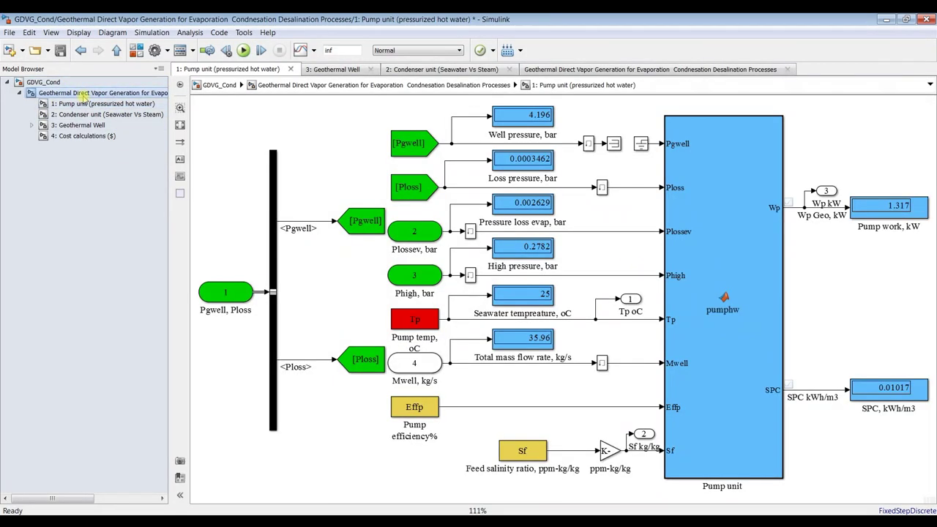